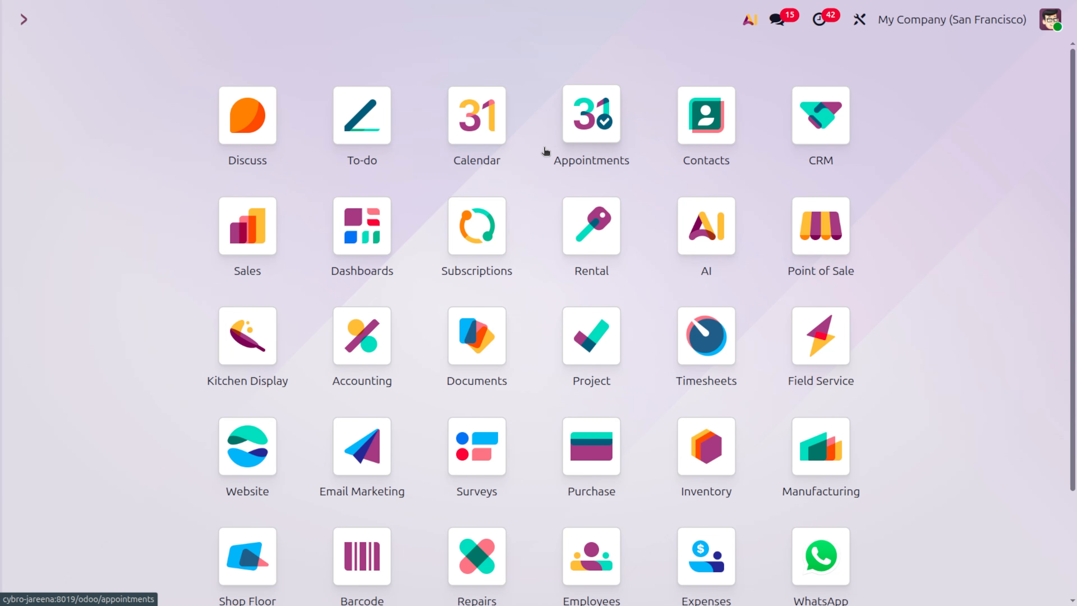
- Open the Point of Sale app with the 'po' command
type("po")
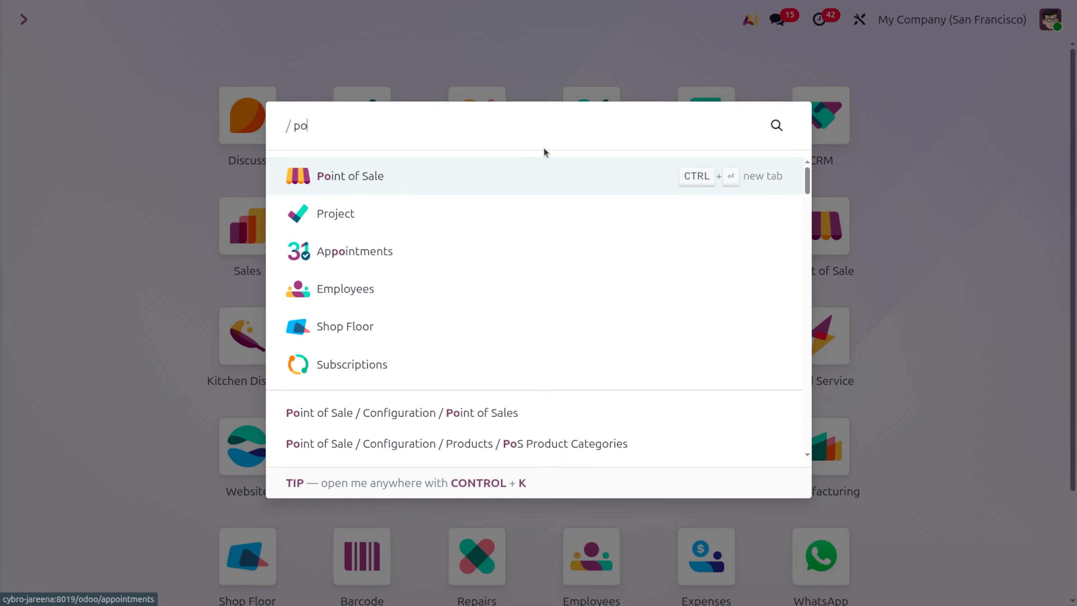
key("Return")
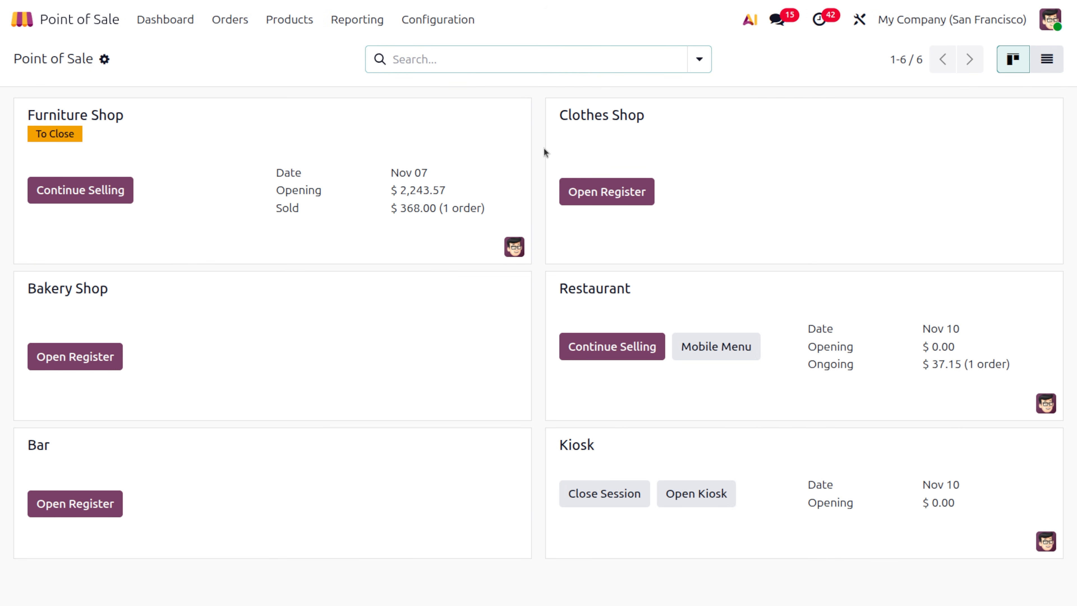
- Resume the Restaurant register and show its bookings, including the 12:30 Table 11 reservation
left_click(619, 360)
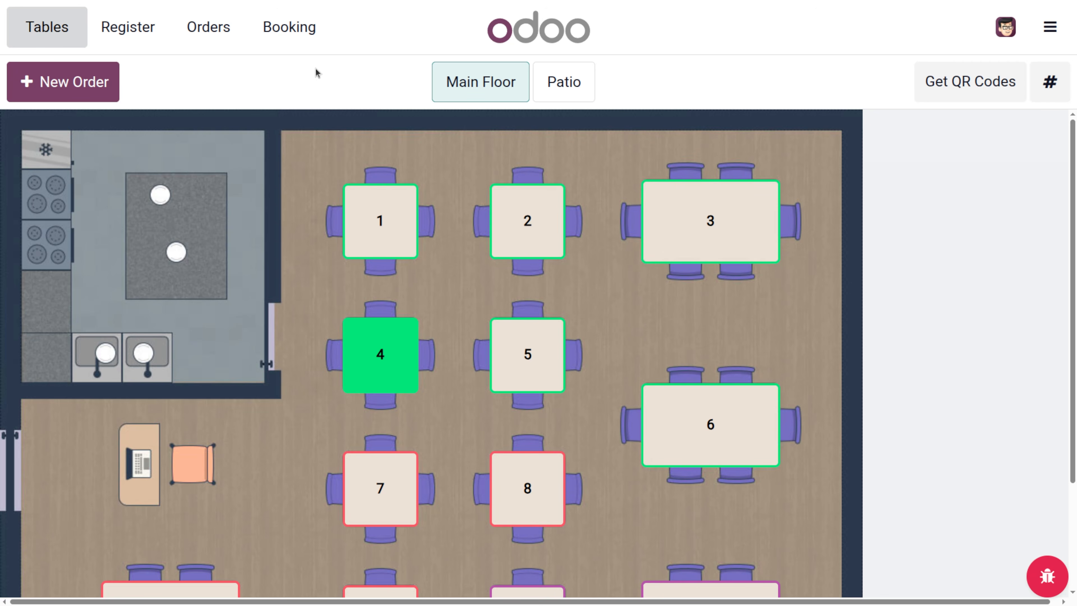
left_click(272, 26)
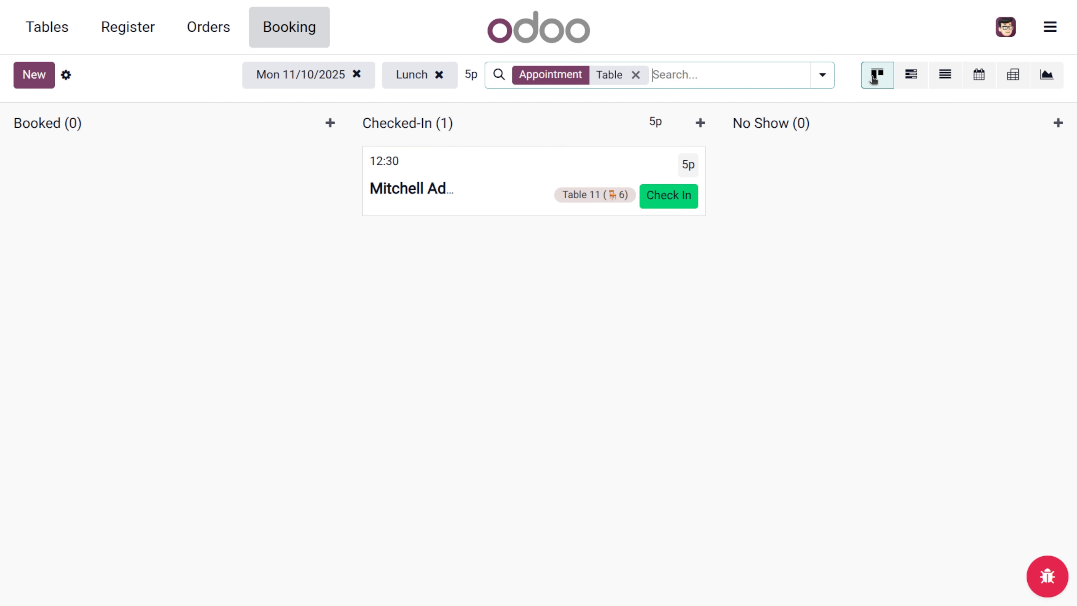
- View the bookings as Gantt, list, calendar, pivot and graph, then return to the backend
left_click(905, 84)
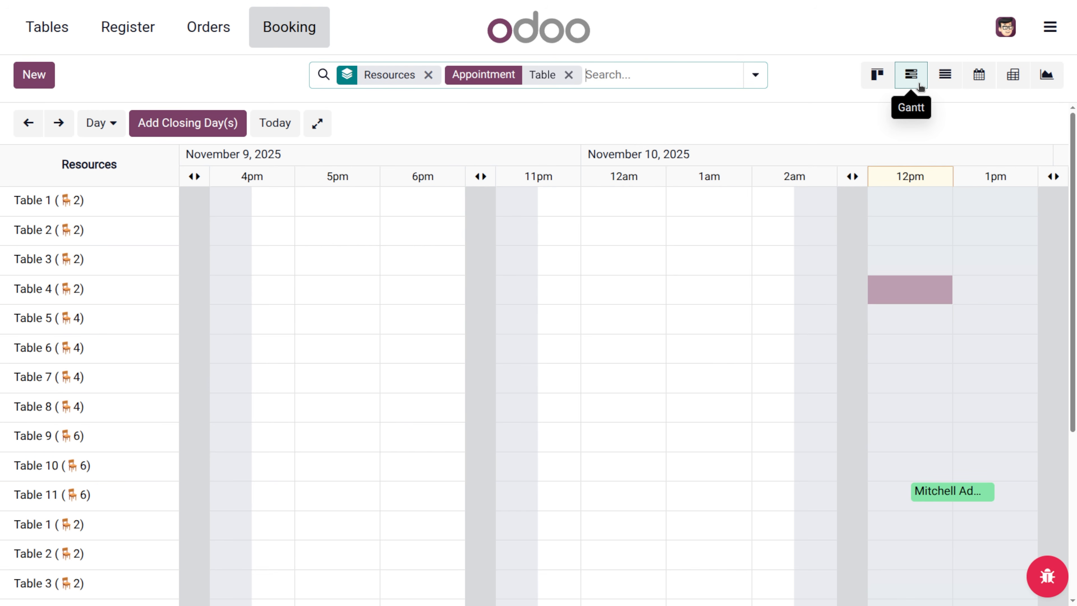
left_click(945, 77)
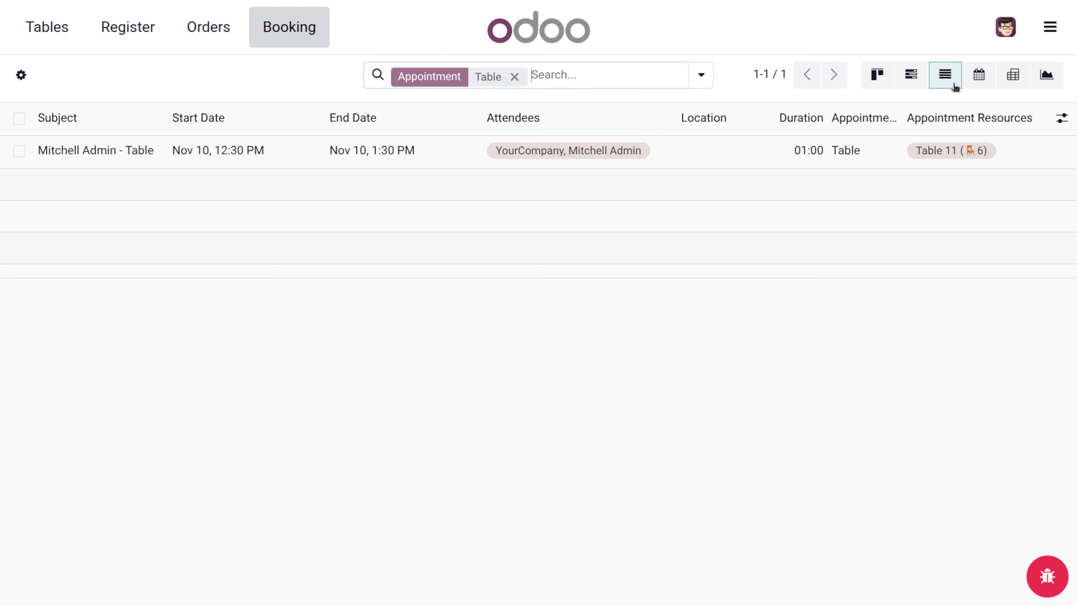
left_click(982, 82)
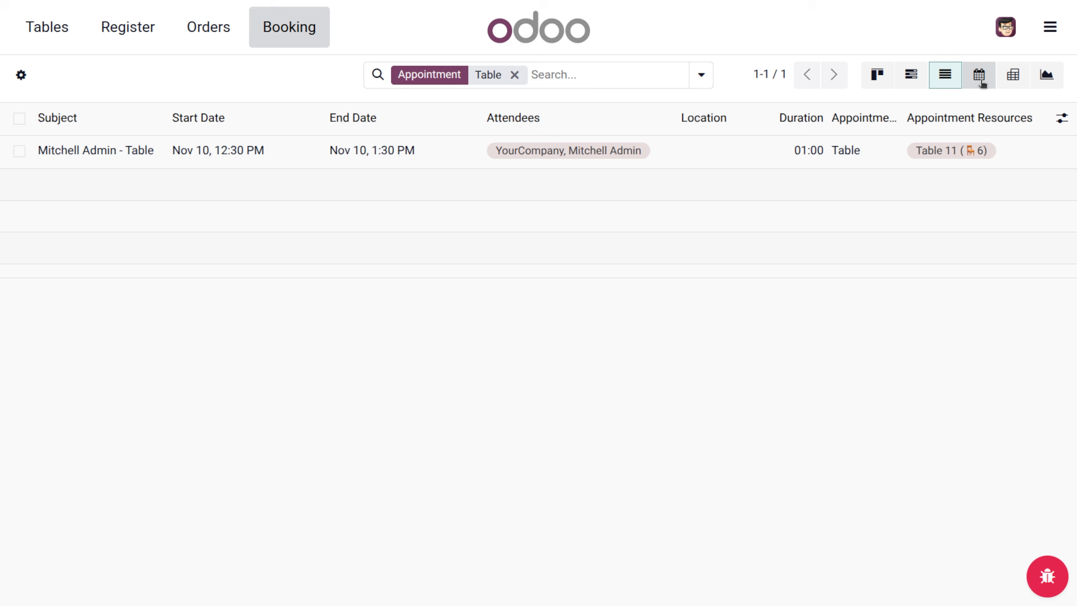
left_click(1011, 83)
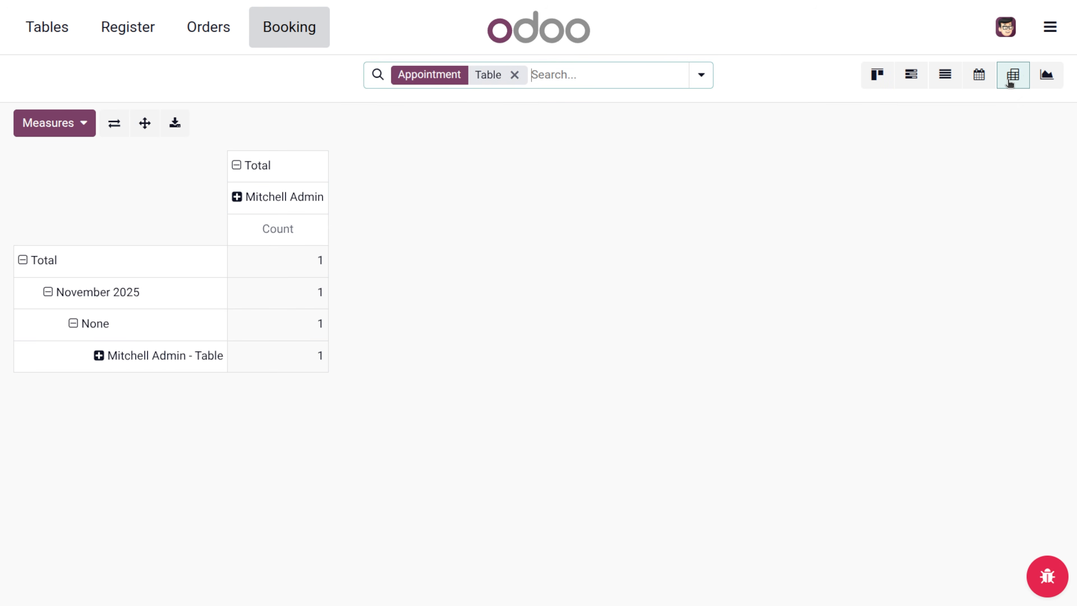
left_click(1045, 79)
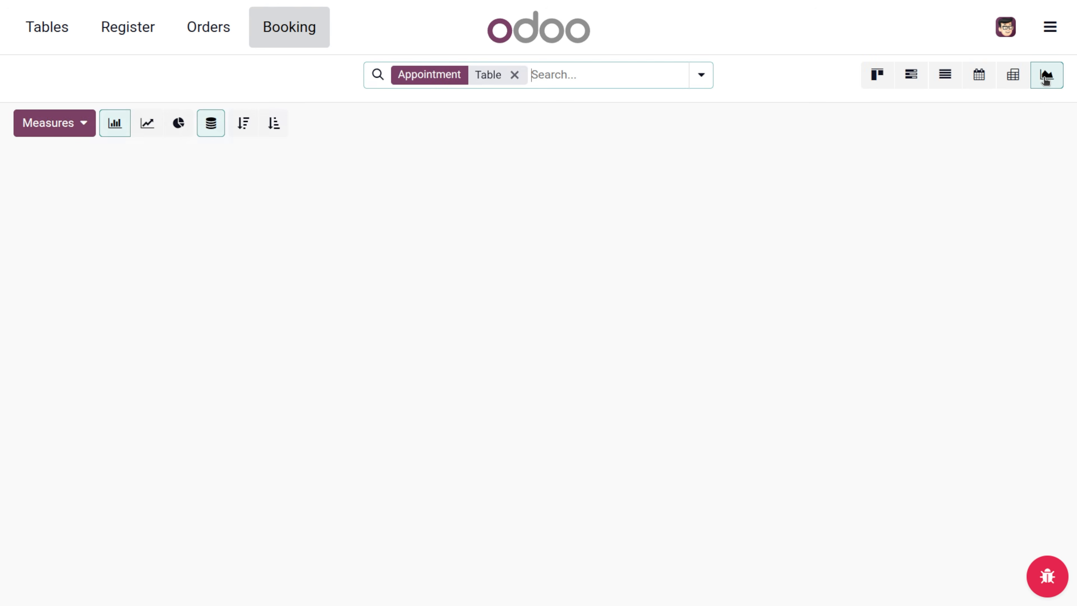
left_click(1050, 31)
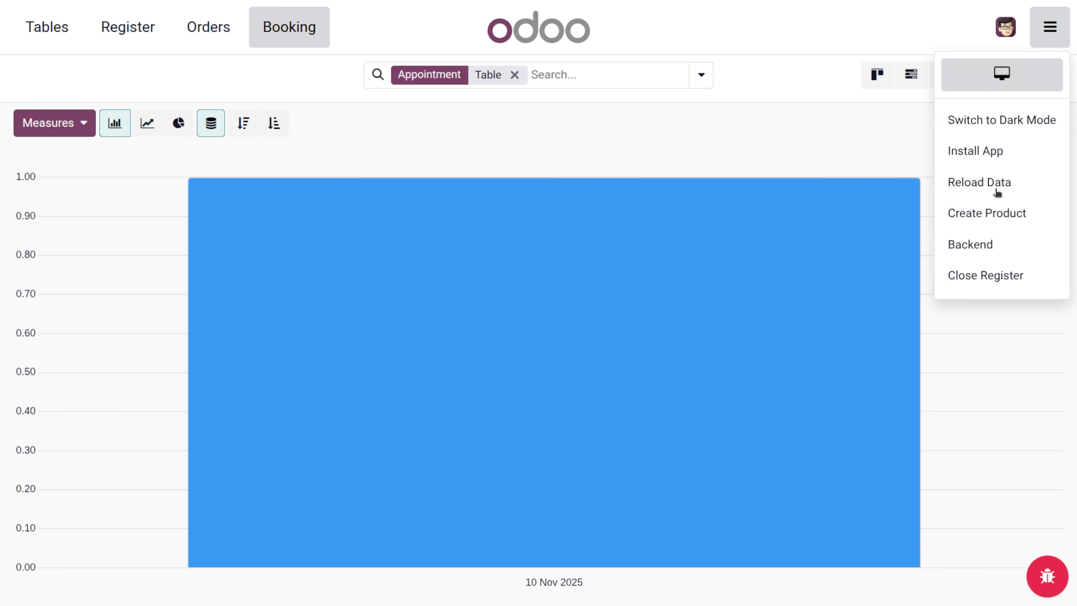
left_click(971, 245)
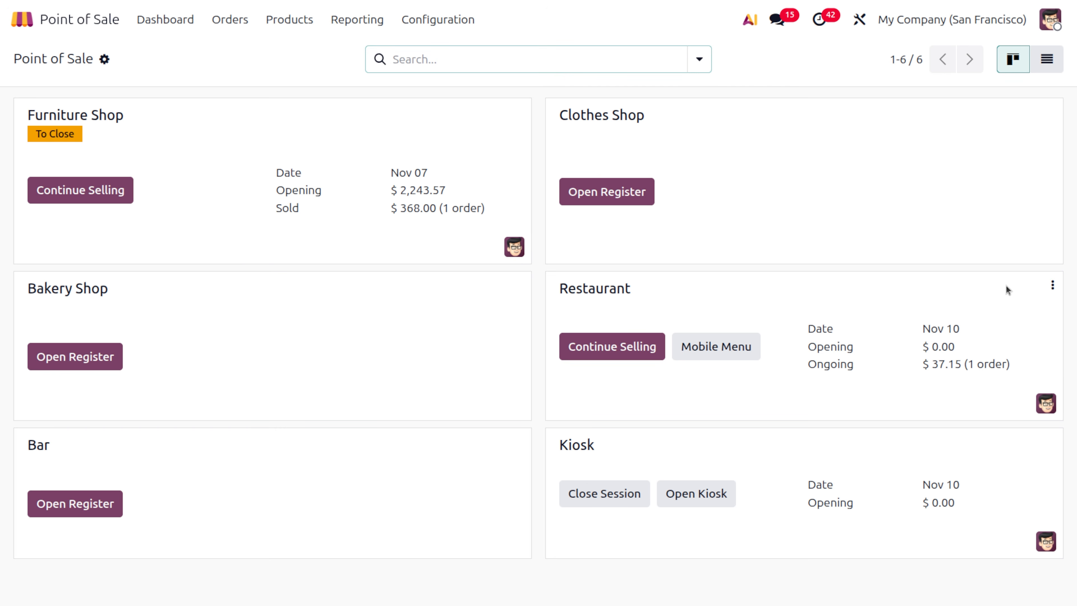
left_click(1053, 285)
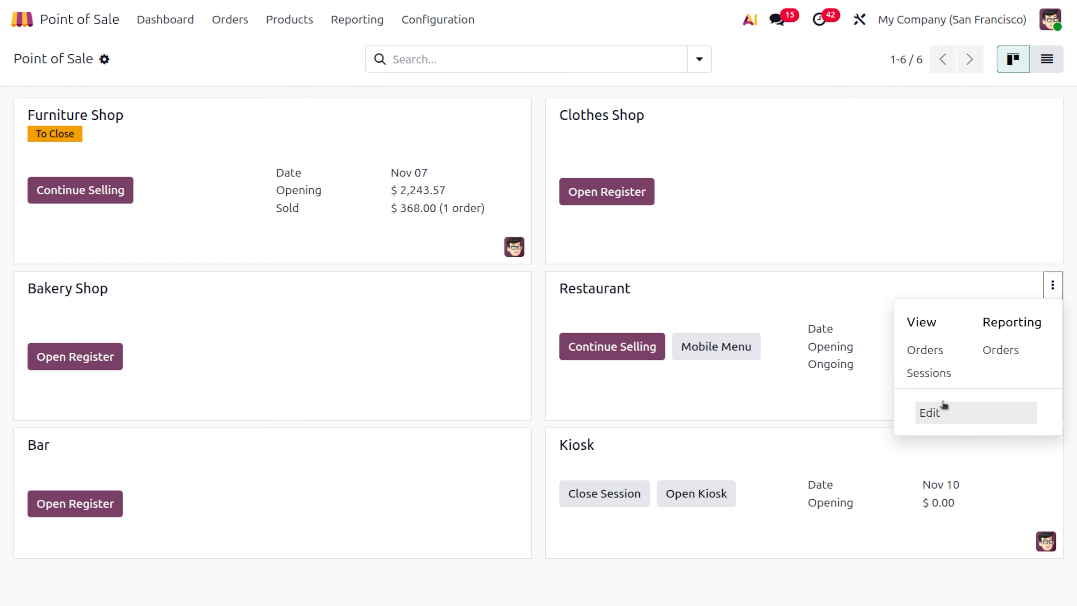
left_click(944, 407)
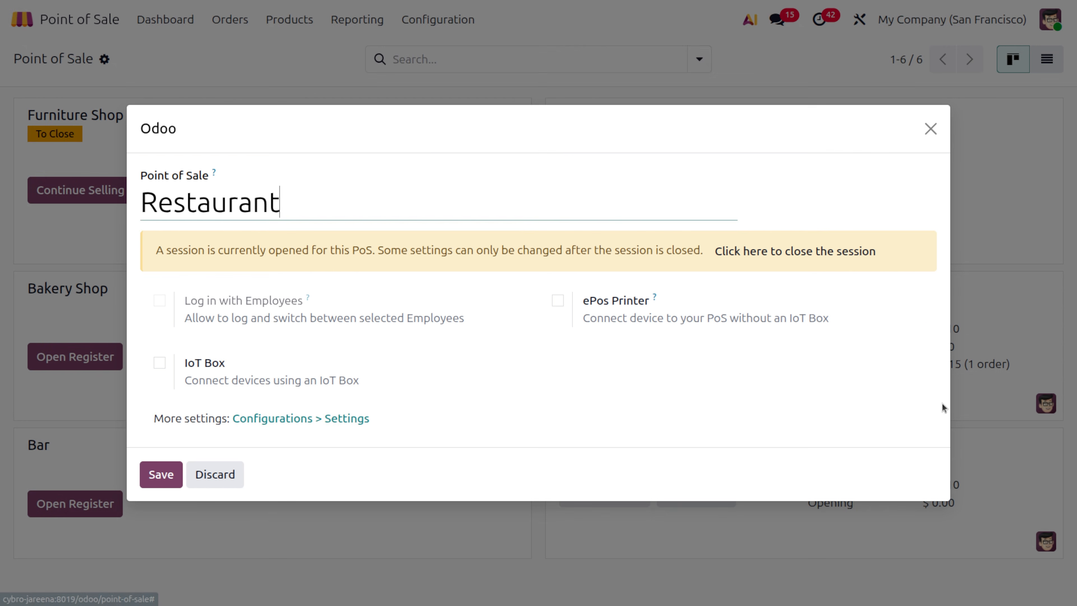
left_click(347, 419)
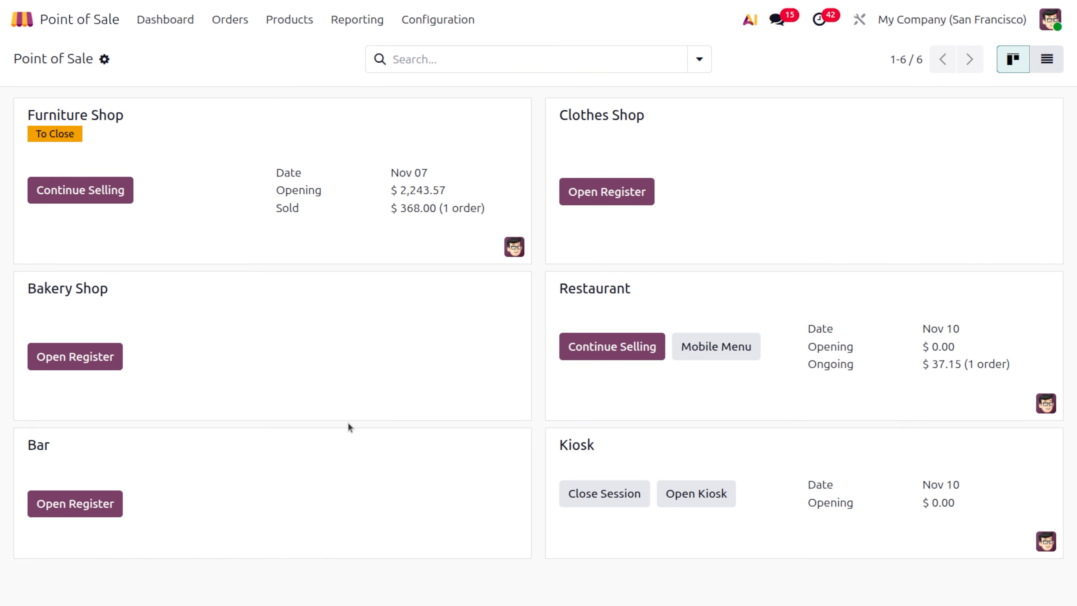
scroll(348, 425, "down", 15)
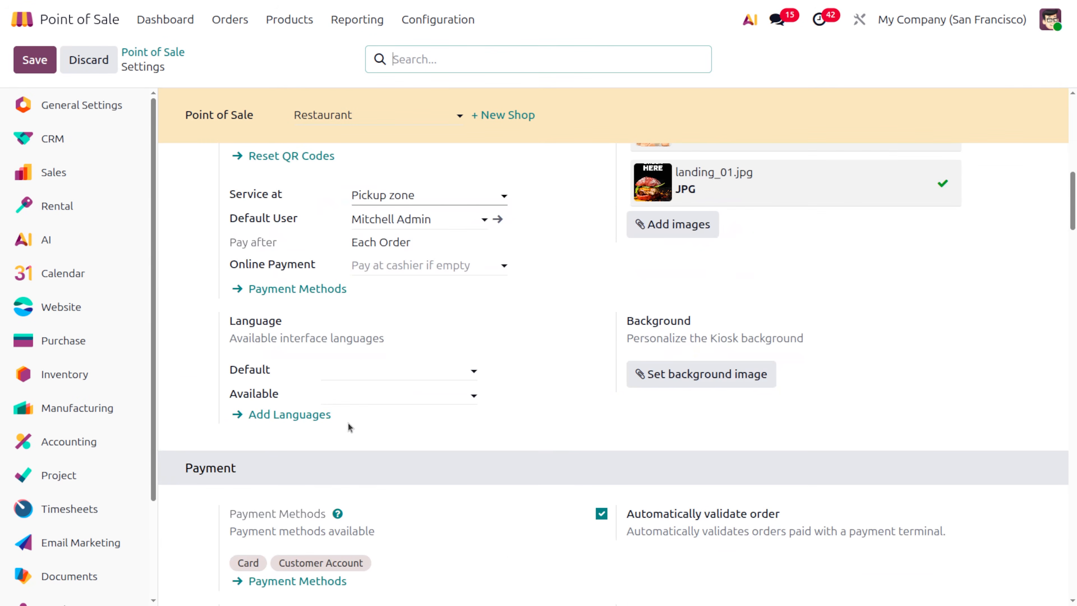
type("boo")
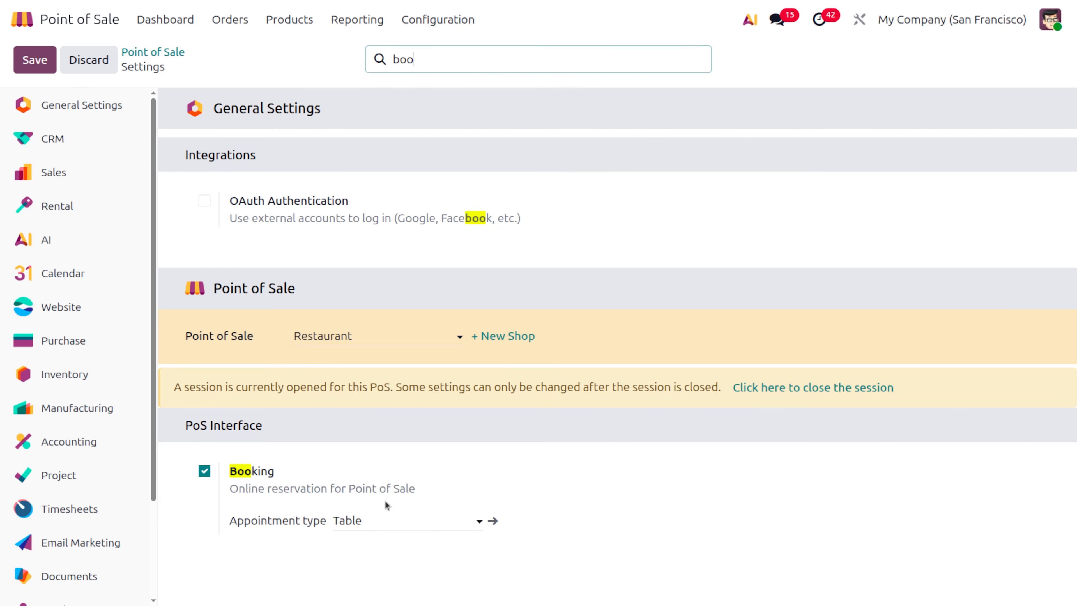
left_click(424, 515)
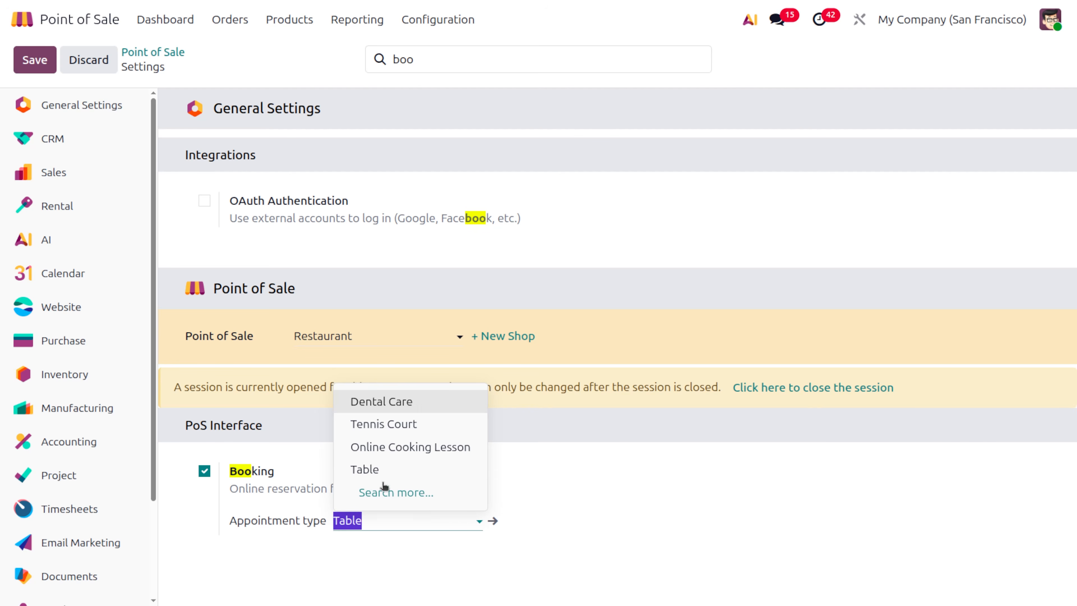
left_click(171, 24)
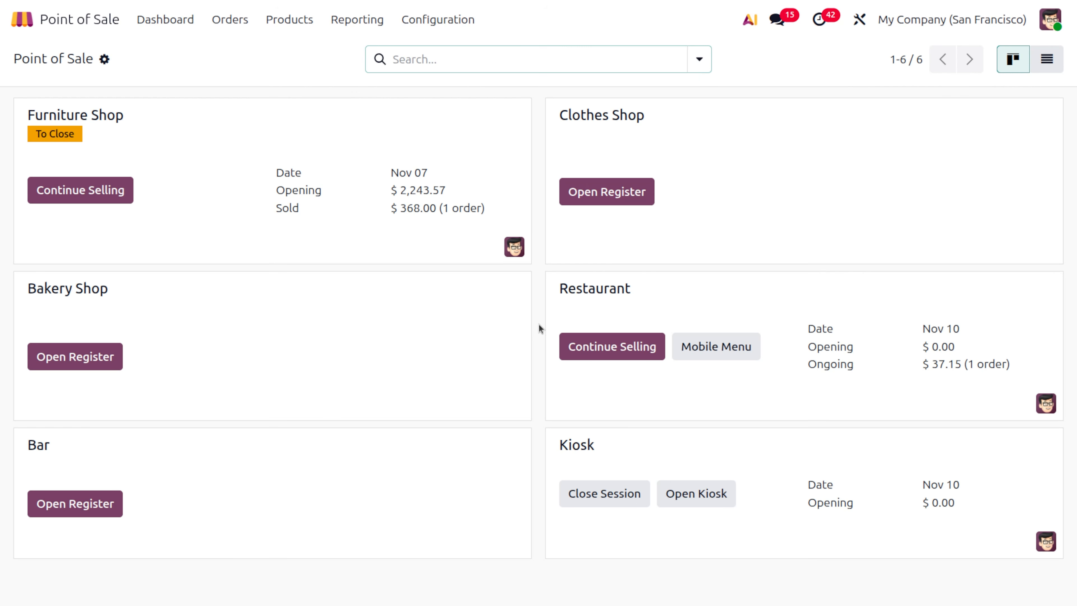
- Create and save a Restaurant booking for 2 people at Table 1
left_click(605, 347)
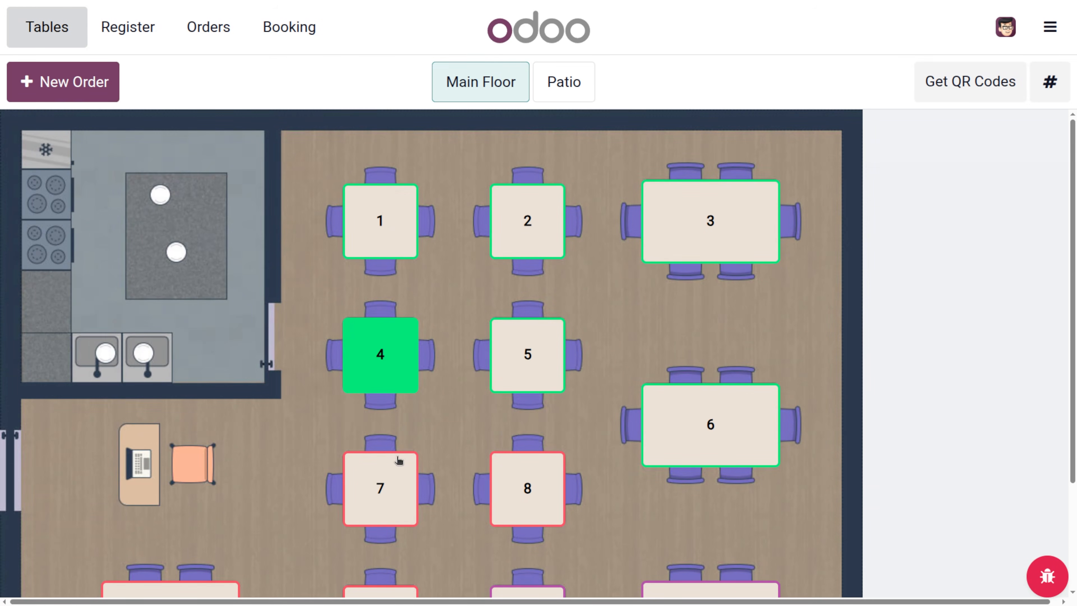
left_click(278, 27)
left_click(44, 80)
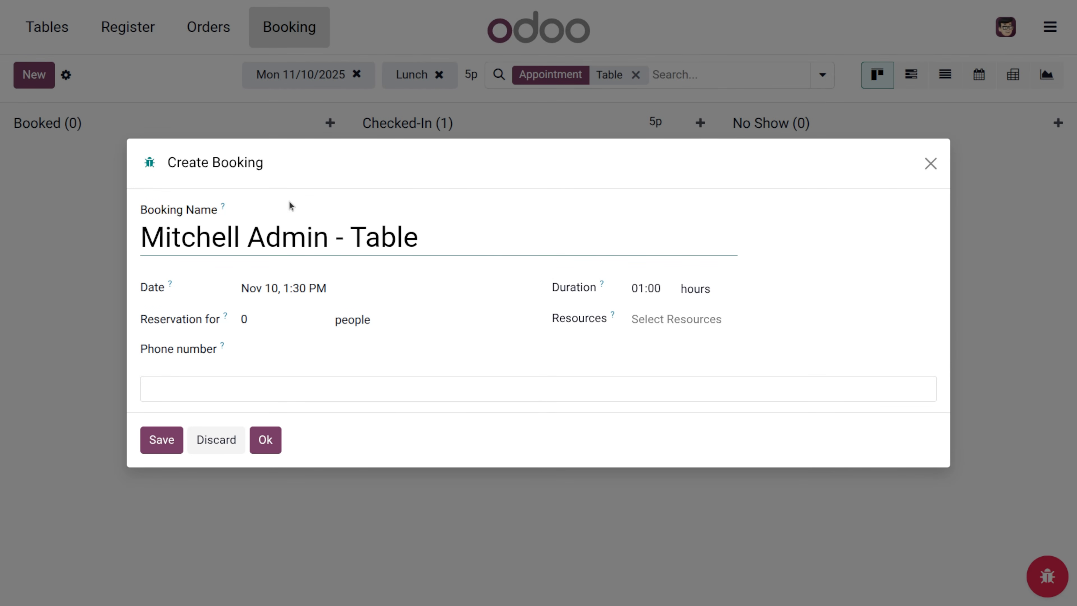
left_click(252, 317)
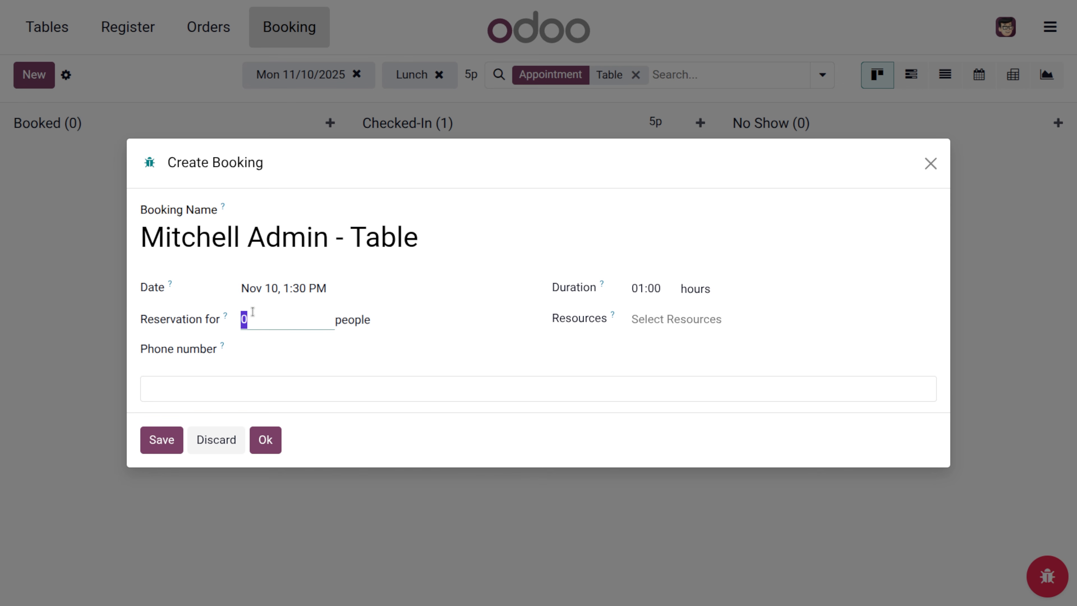
type("2")
left_click(685, 318)
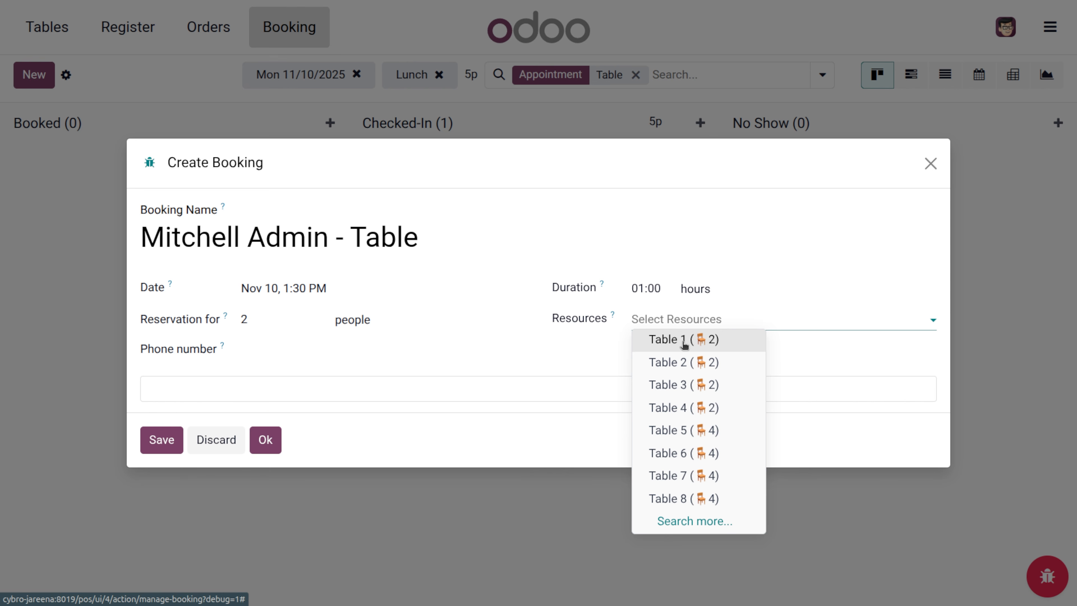
left_click(684, 340)
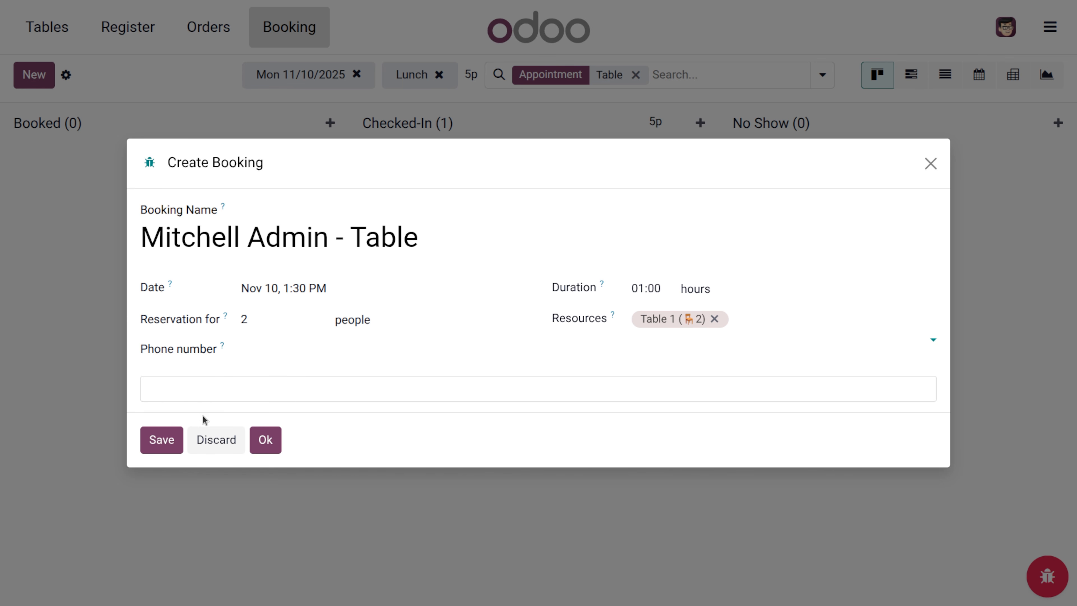
left_click(153, 432)
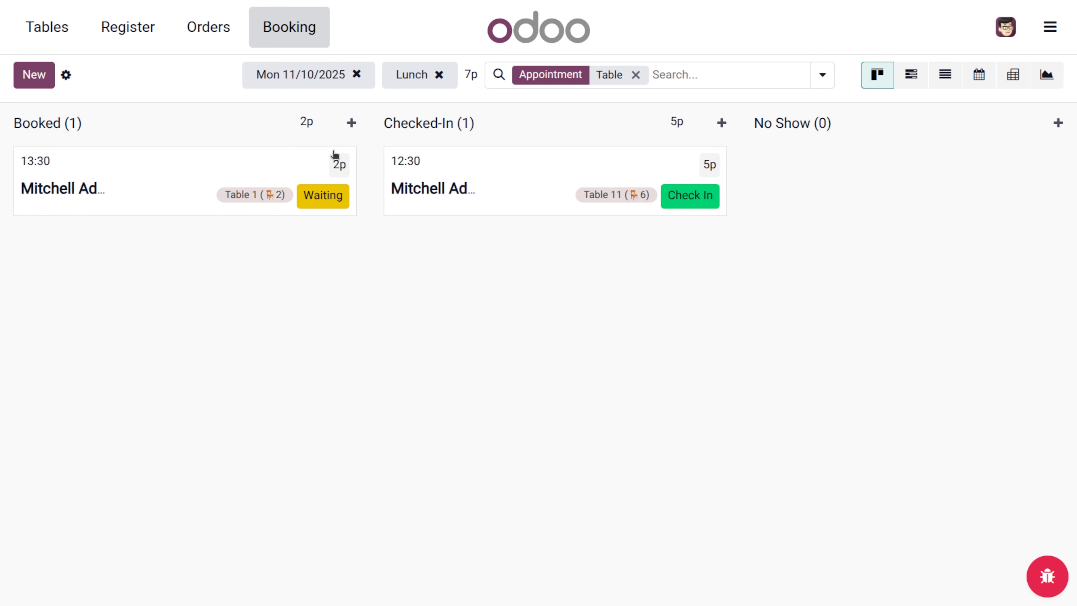
- Check in the 13:30 Table 1 booking and return to the Main Floor plan
left_click(326, 123)
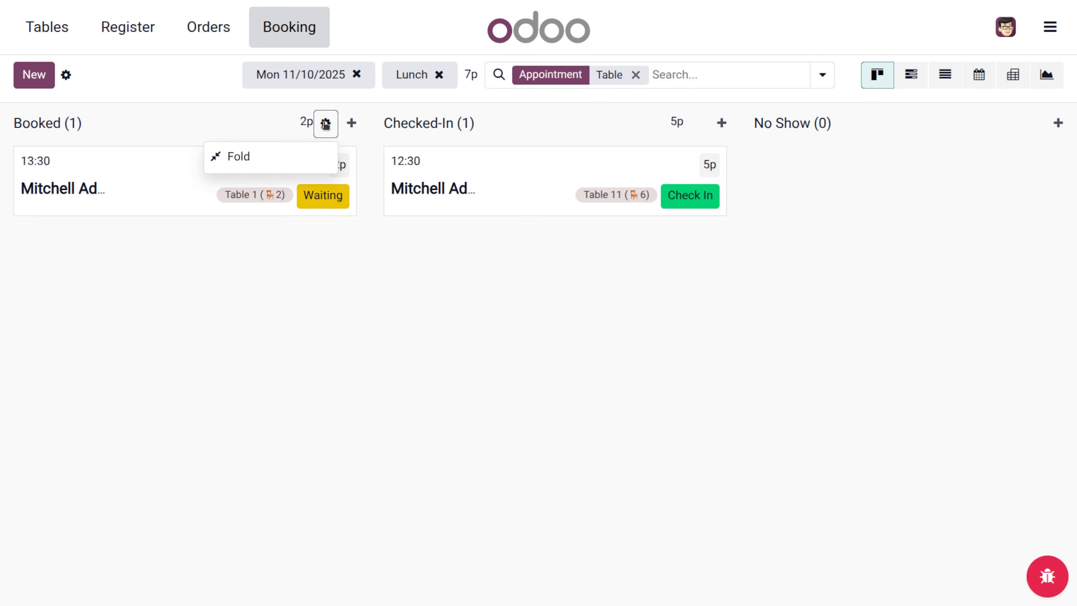
left_click(342, 210)
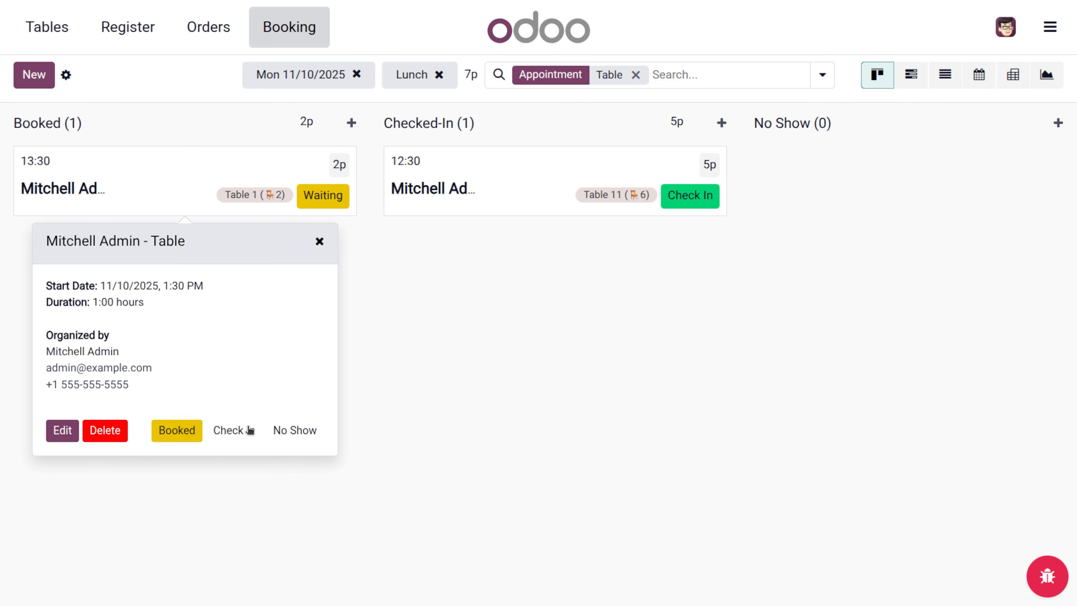
left_click(231, 430)
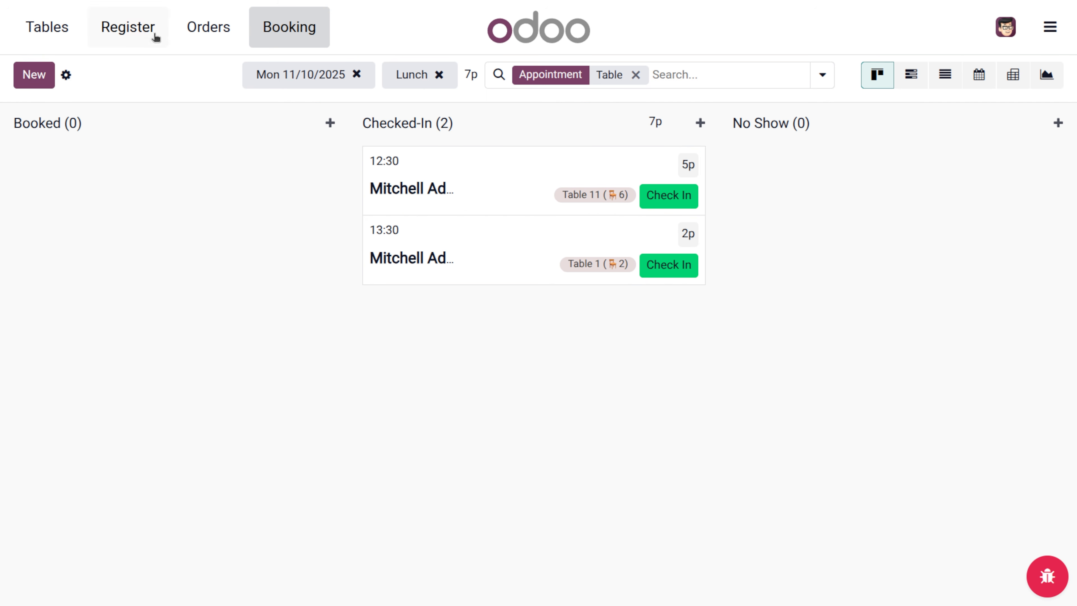
left_click(51, 28)
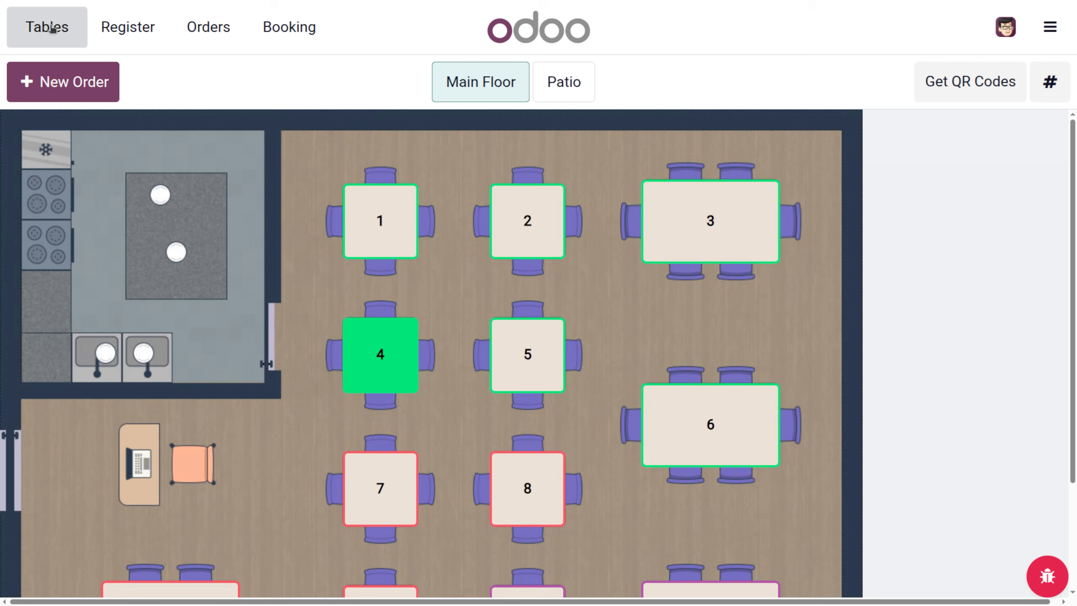
- On table 1's order, add a Bacon Burger and a Cheese Burger with Belgian fresh homemade fries
left_click(384, 209)
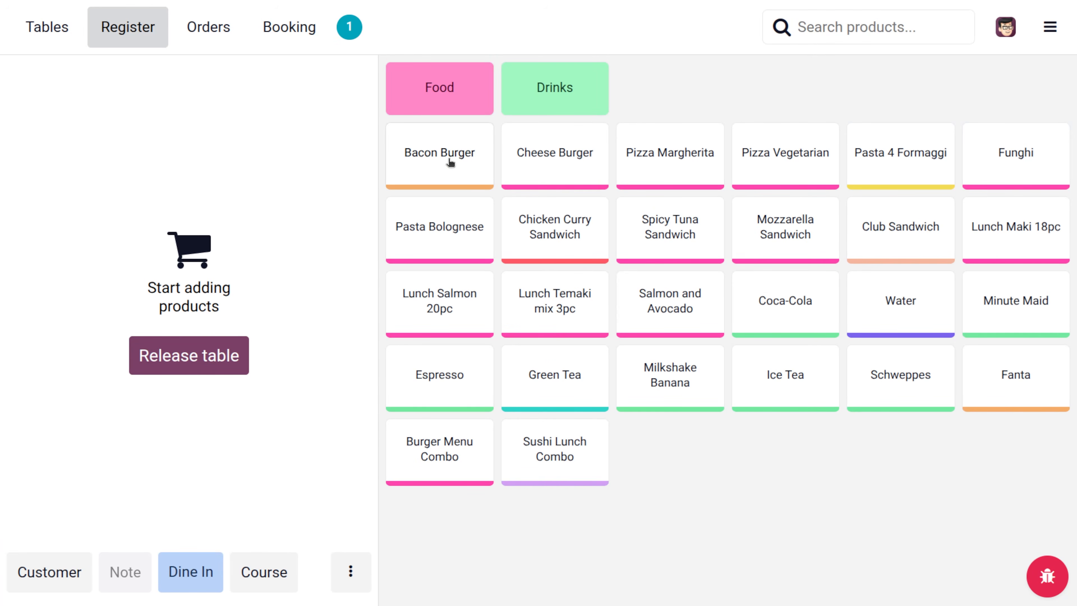
left_click(453, 151)
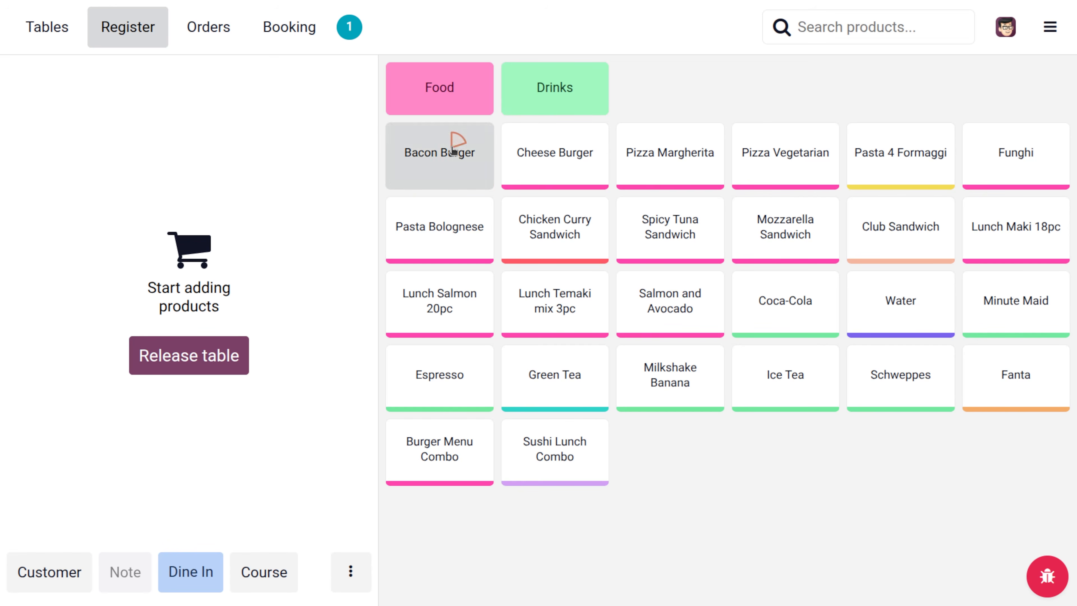
left_click(360, 403)
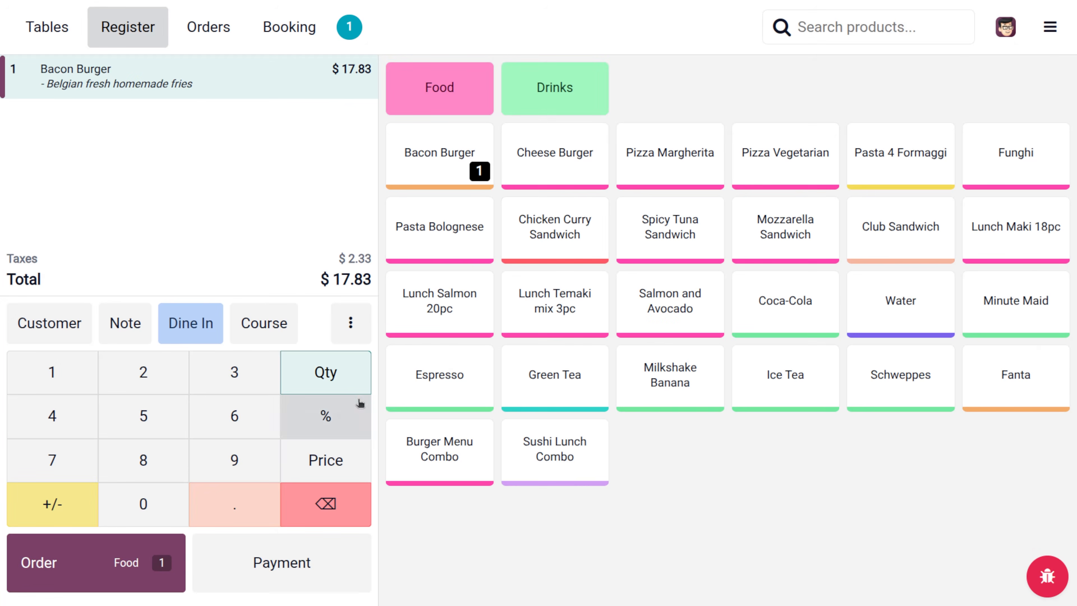
left_click(566, 169)
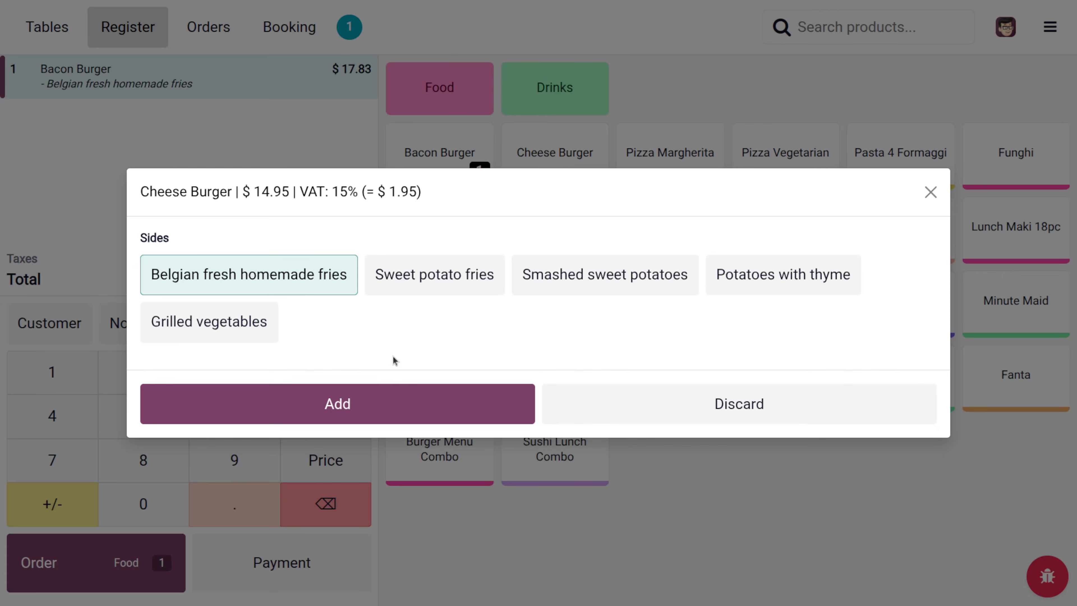
left_click(387, 407)
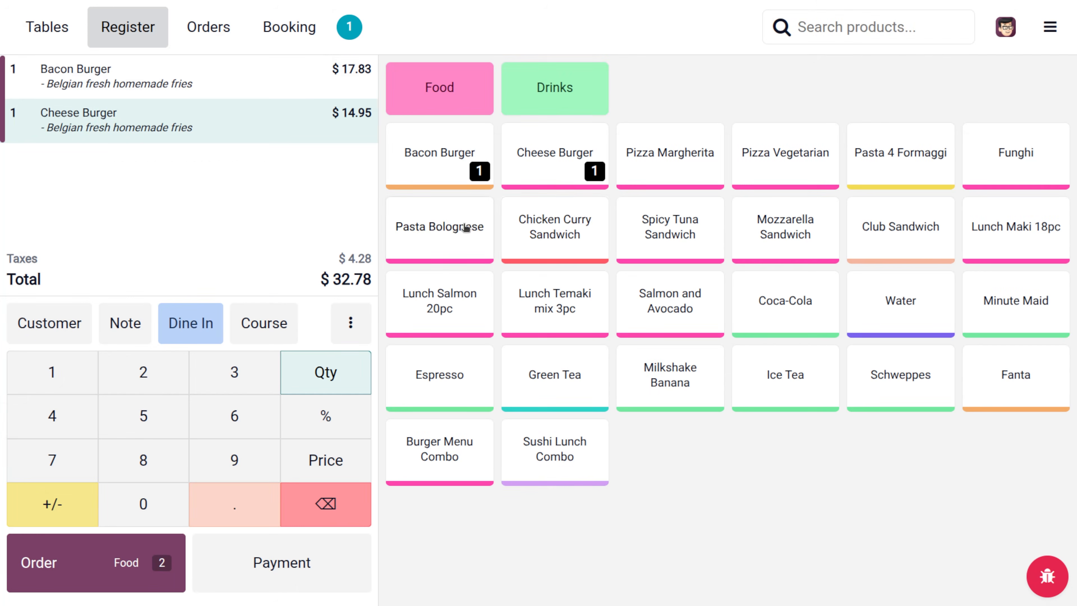
- View the Chicken Curry Sandwich product details, then close them
left_click(570, 215)
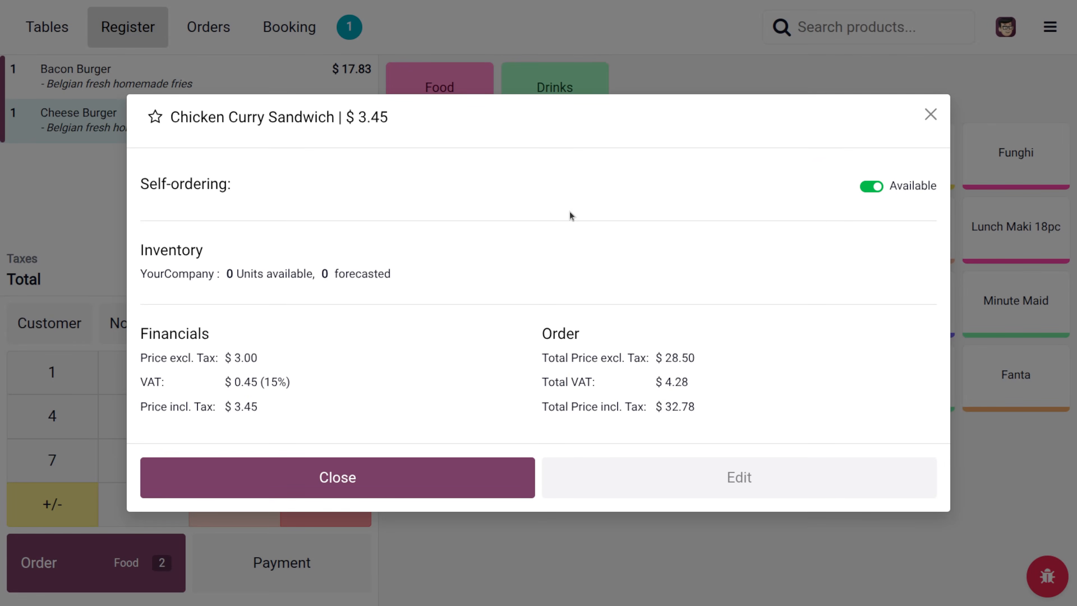
right_click(570, 212)
left_click(570, 212)
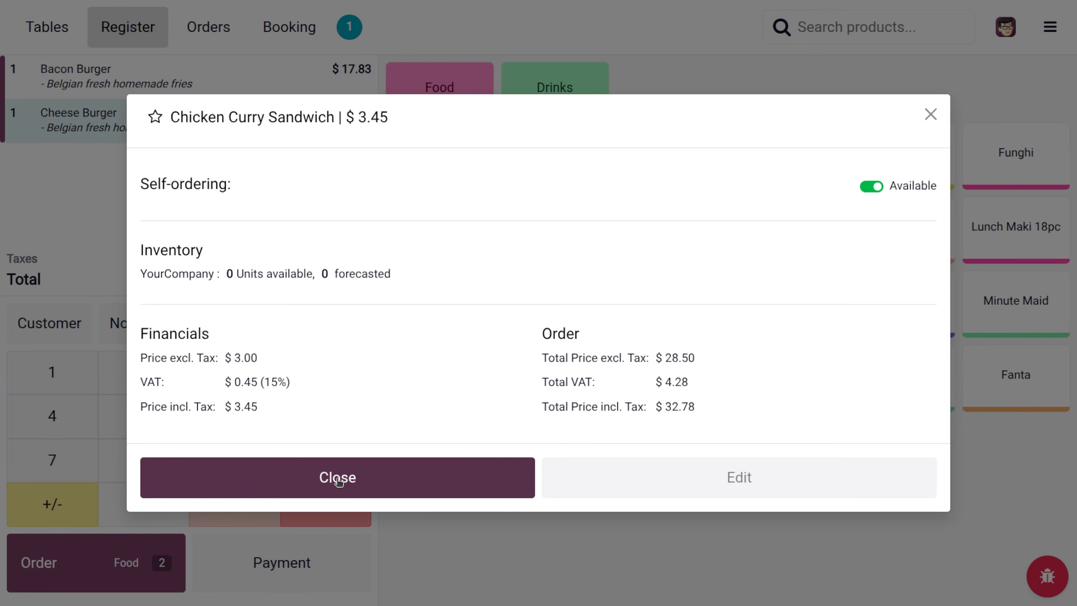
left_click(355, 472)
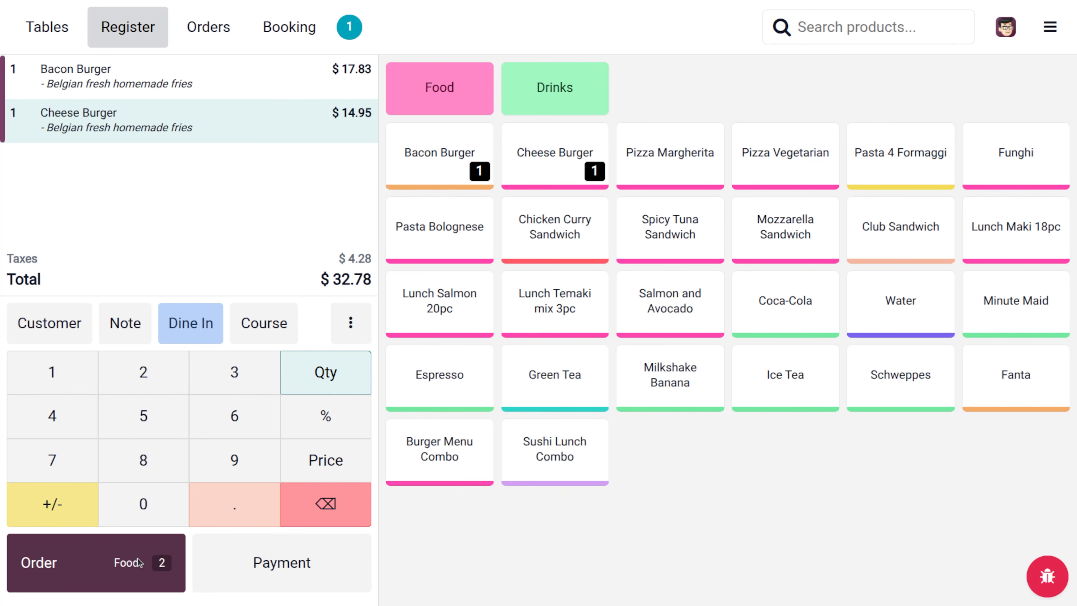
- Send table 1's burger order to the kitchen and return to the backend dashboard
left_click(51, 561)
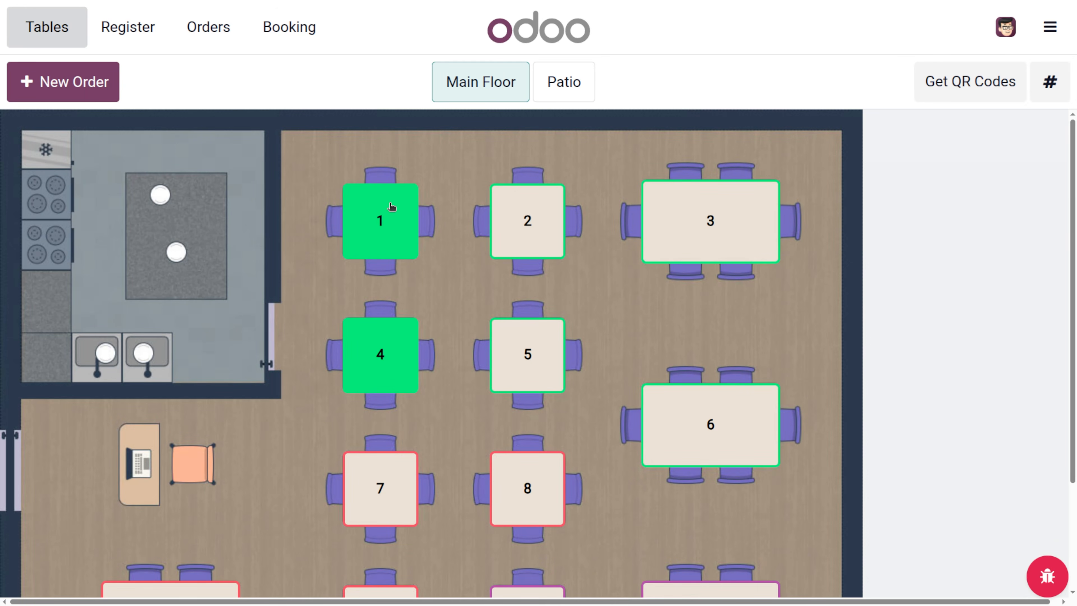
left_click(415, 238)
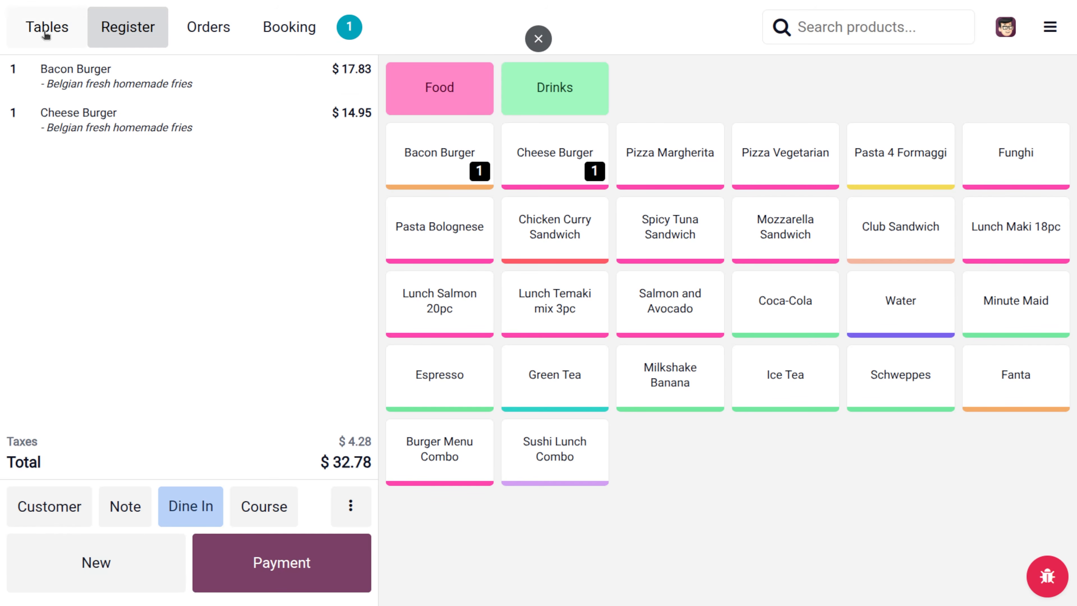
left_click(1066, 26)
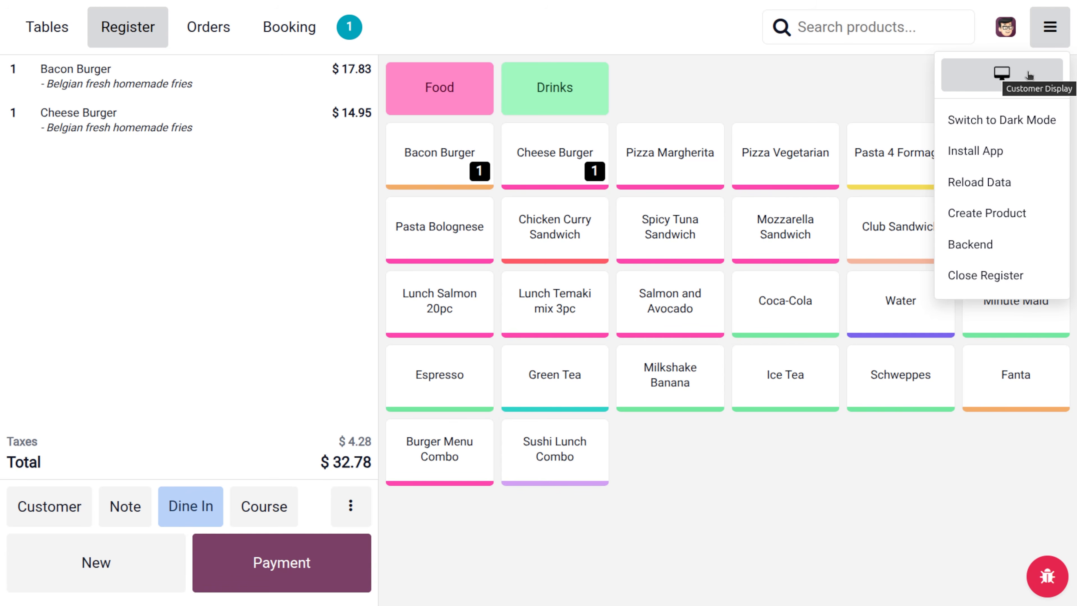
left_click(974, 246)
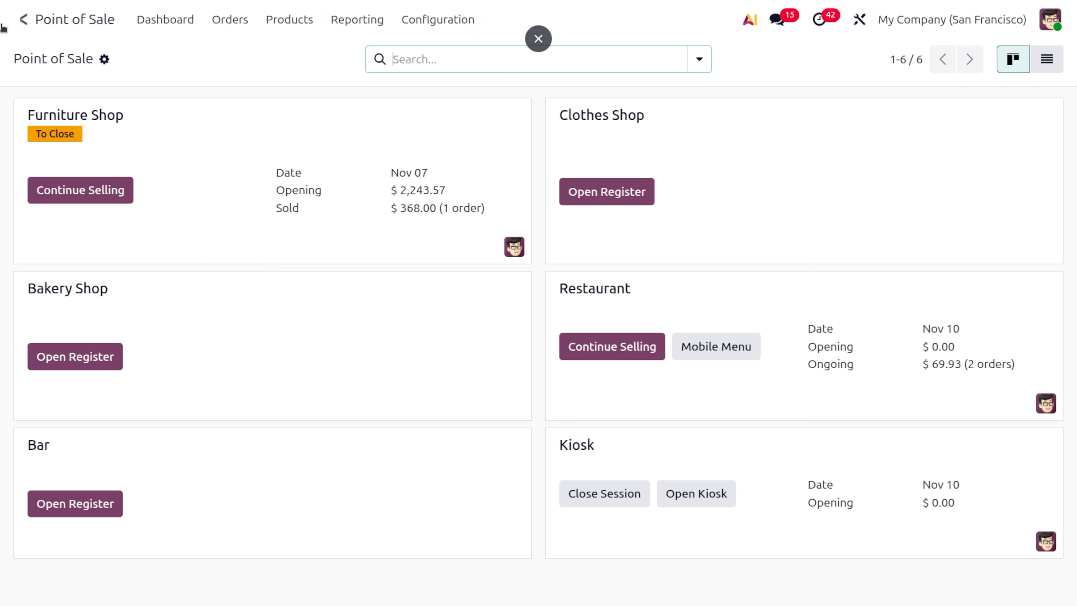
- Open the Kitchen Display's Preparation Screen
left_click(19, 19)
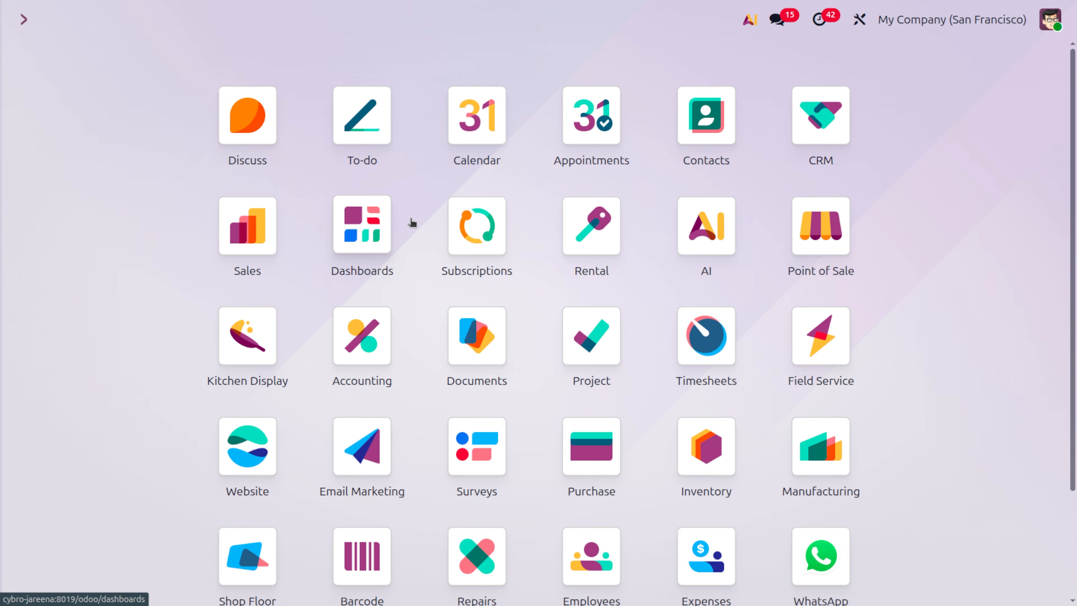
type("ki")
key("Return")
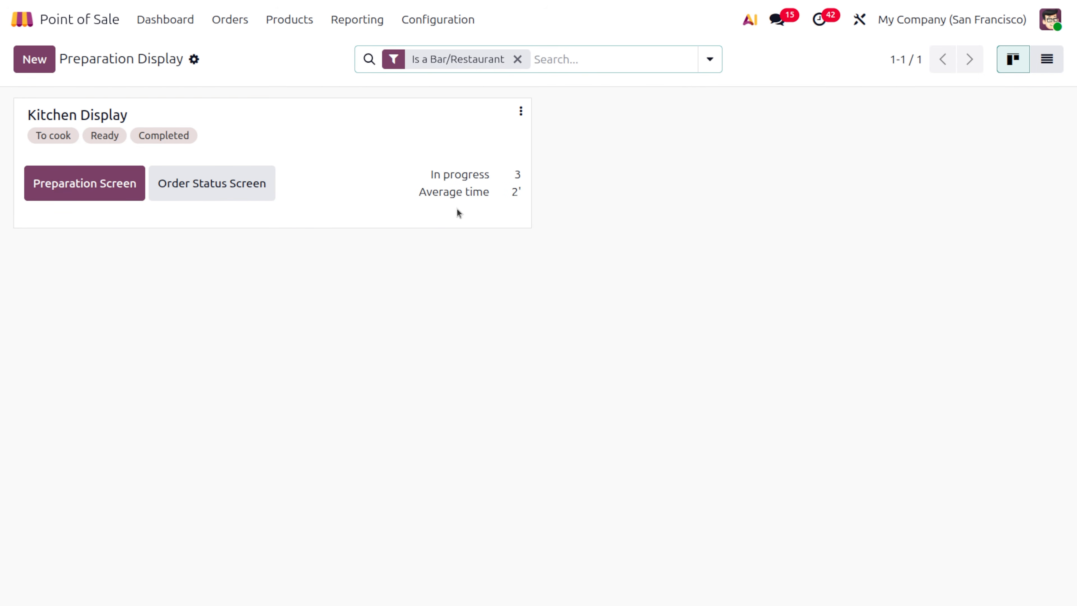
left_click(92, 187)
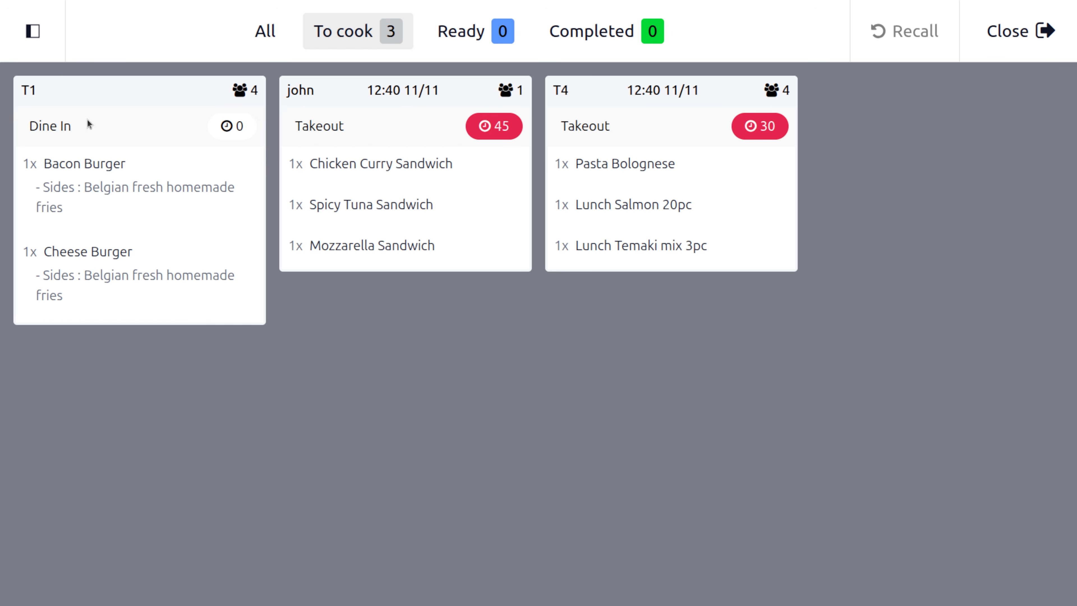
- Mark table T1's order ready, then completed, and clear it with Done
left_click(196, 141)
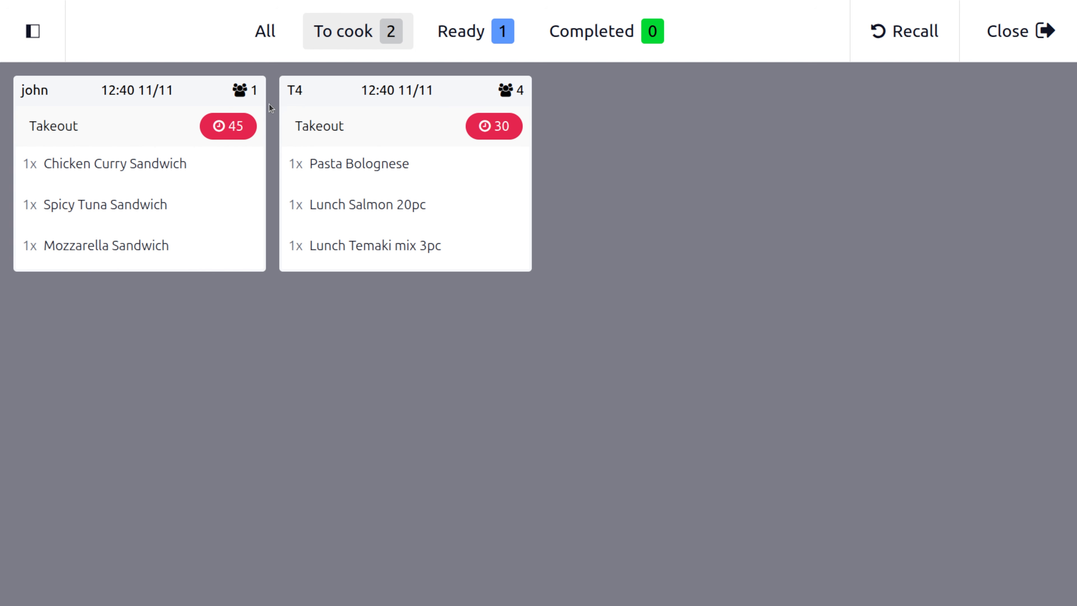
left_click(480, 38)
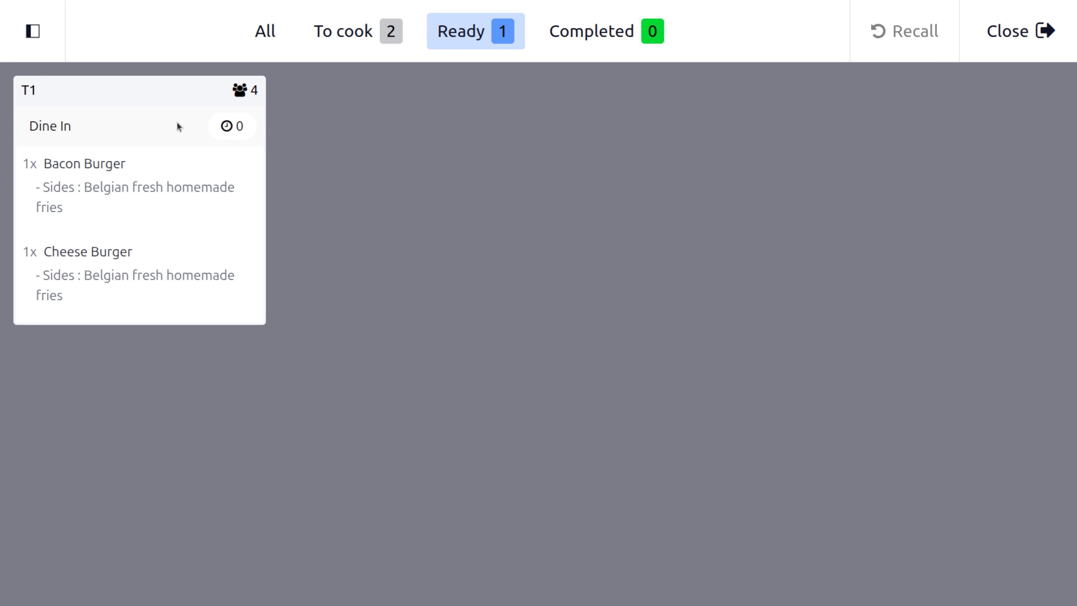
left_click(176, 122)
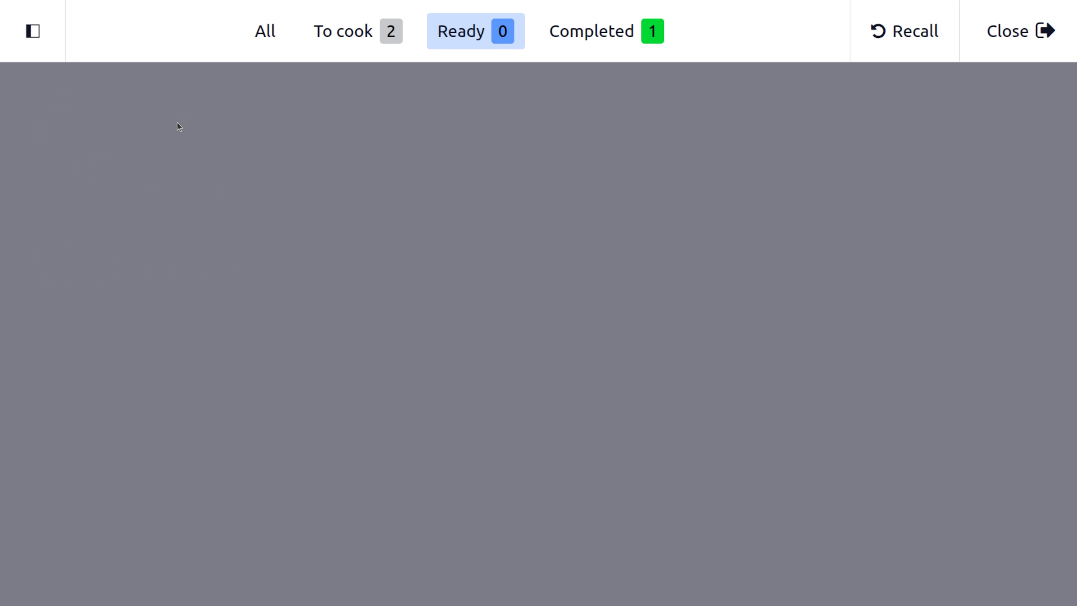
left_click(597, 28)
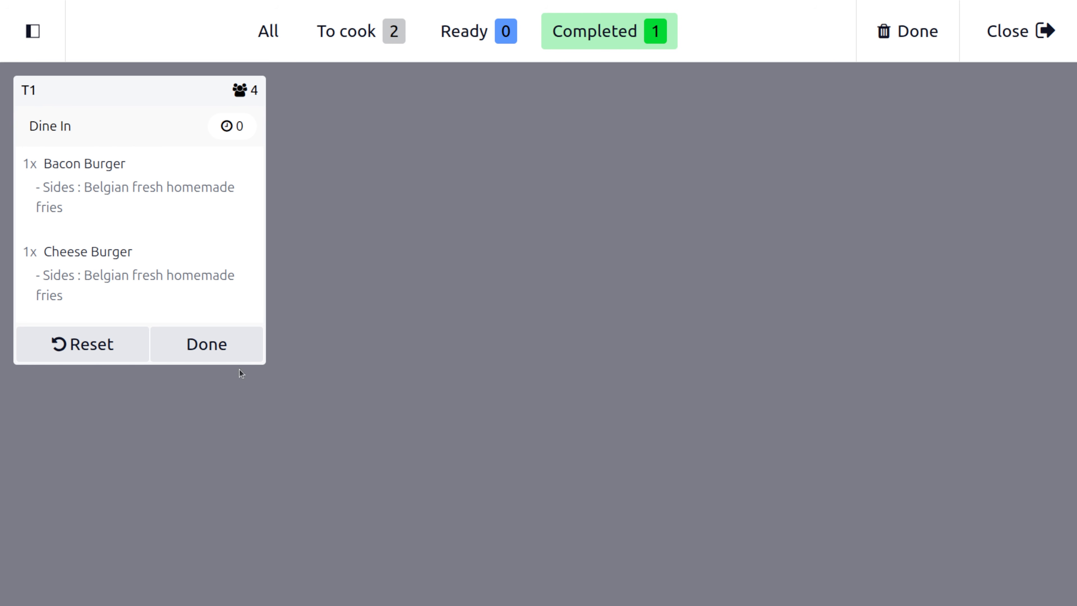
left_click(32, 31)
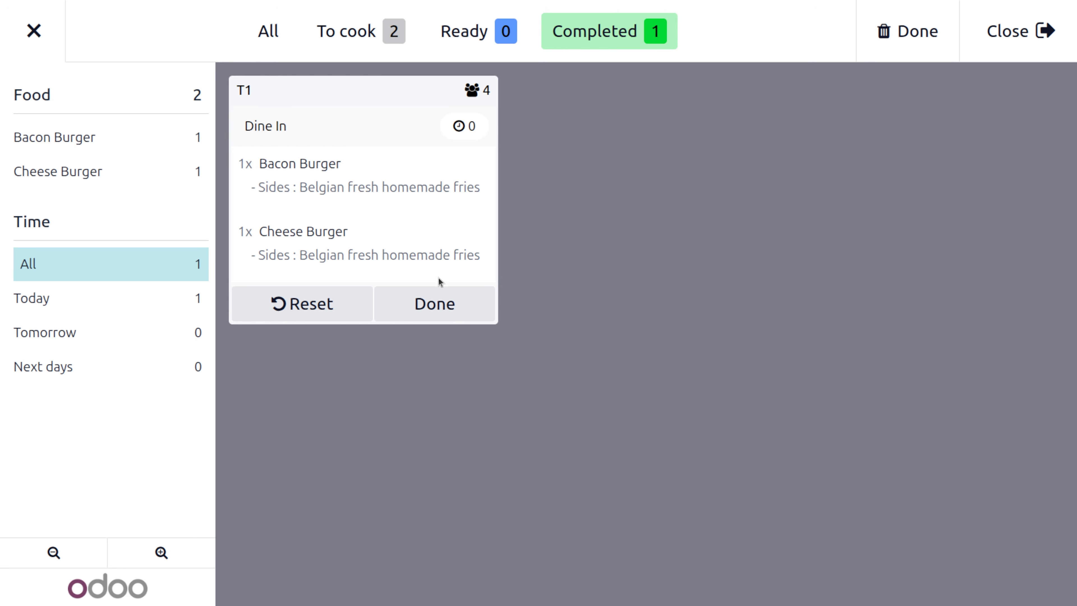
left_click(444, 309)
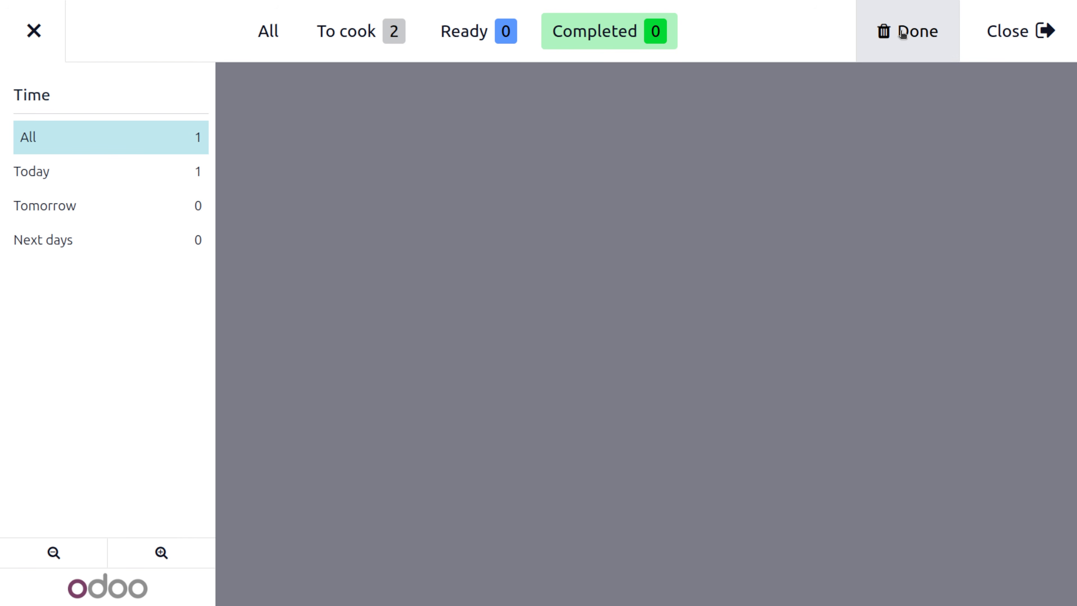
- Leave the kitchen display and resume selling at the Restaurant register
left_click(1039, 38)
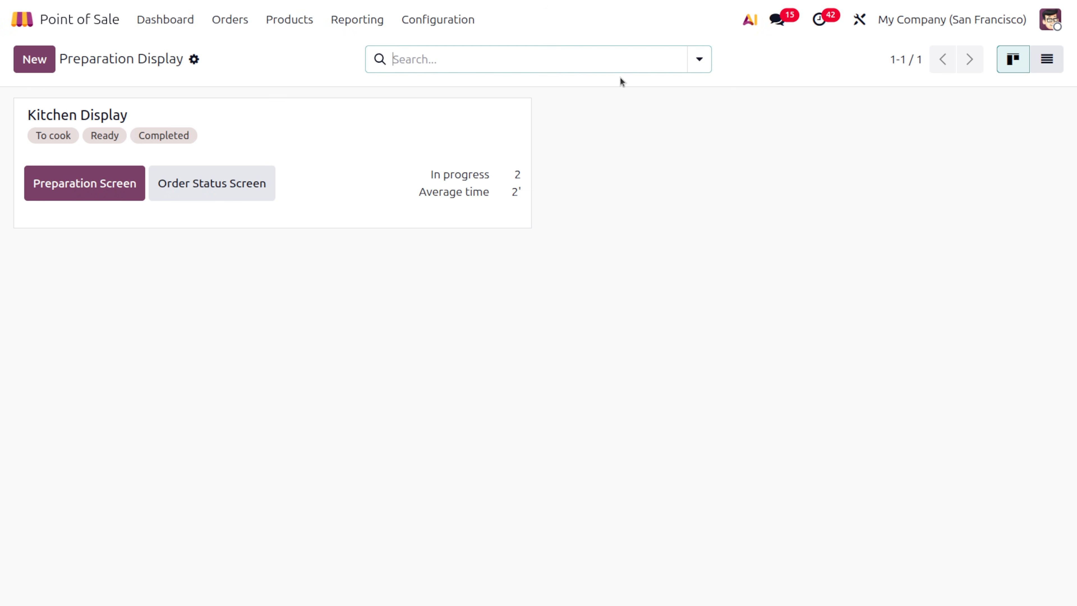
left_click(32, 21)
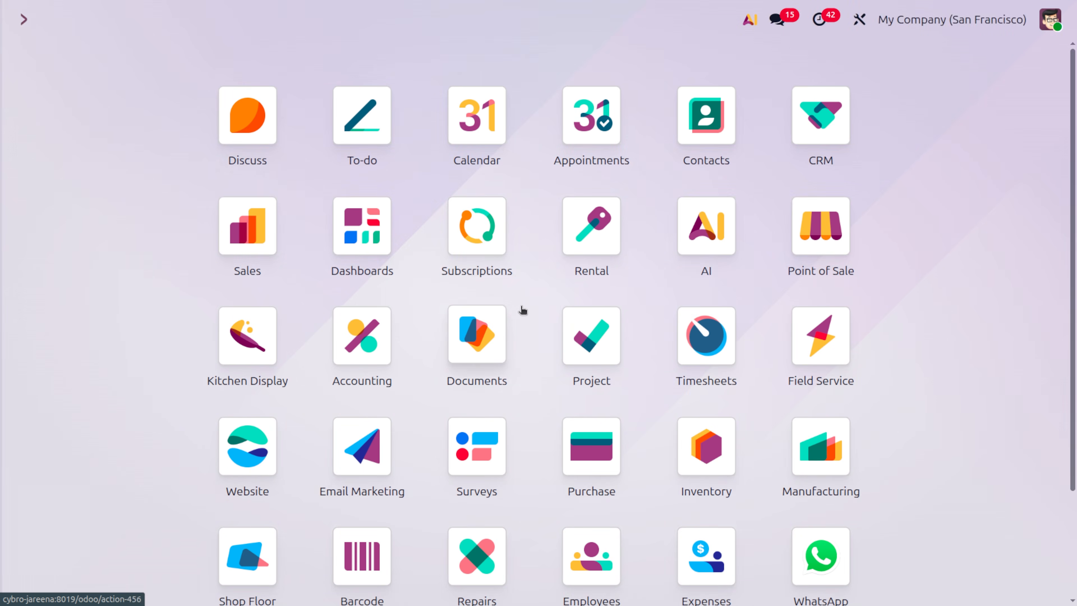
type("po")
key("Return")
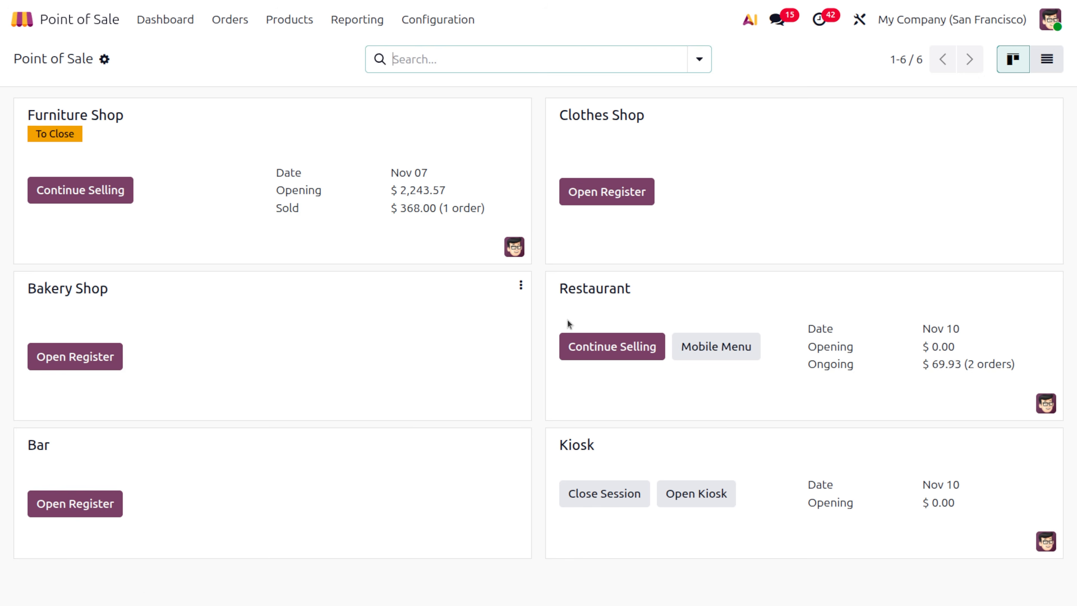
left_click(577, 346)
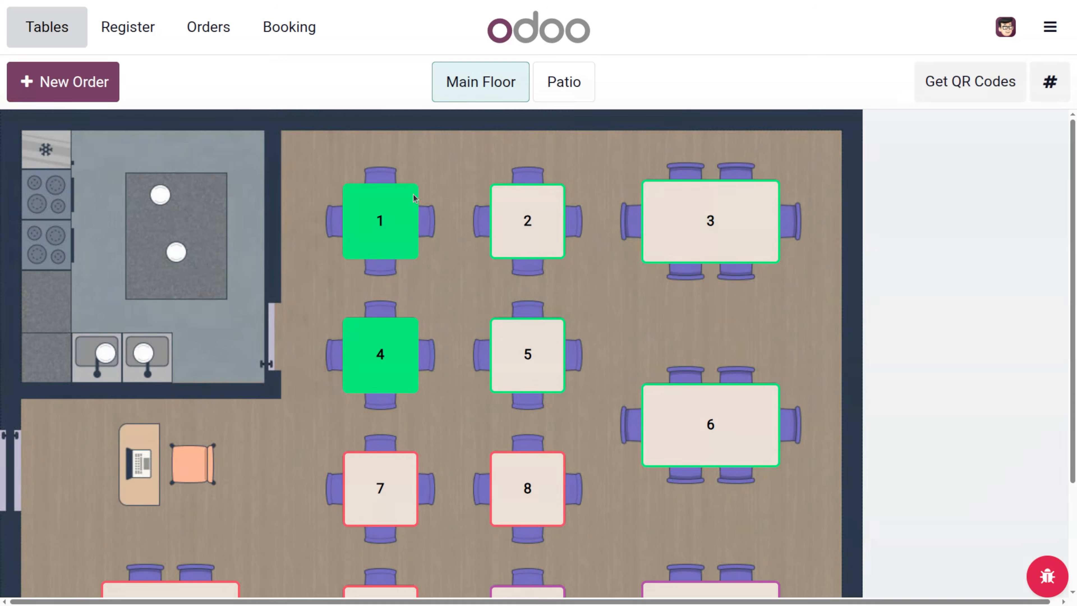
- Pay table 1's $32.78 order by card and return to the floor plan
left_click(369, 244)
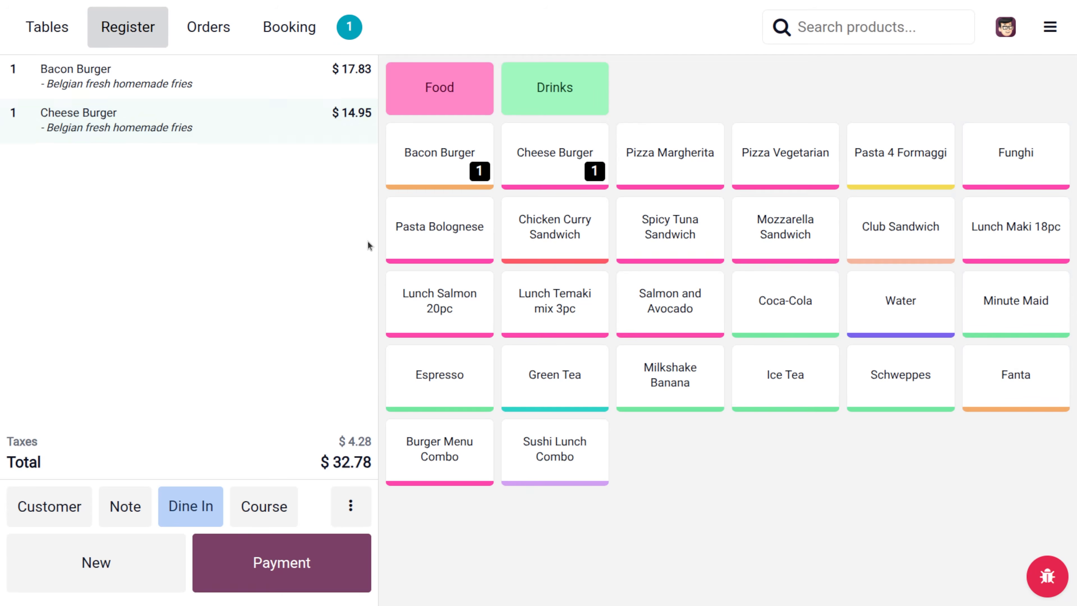
left_click(280, 557)
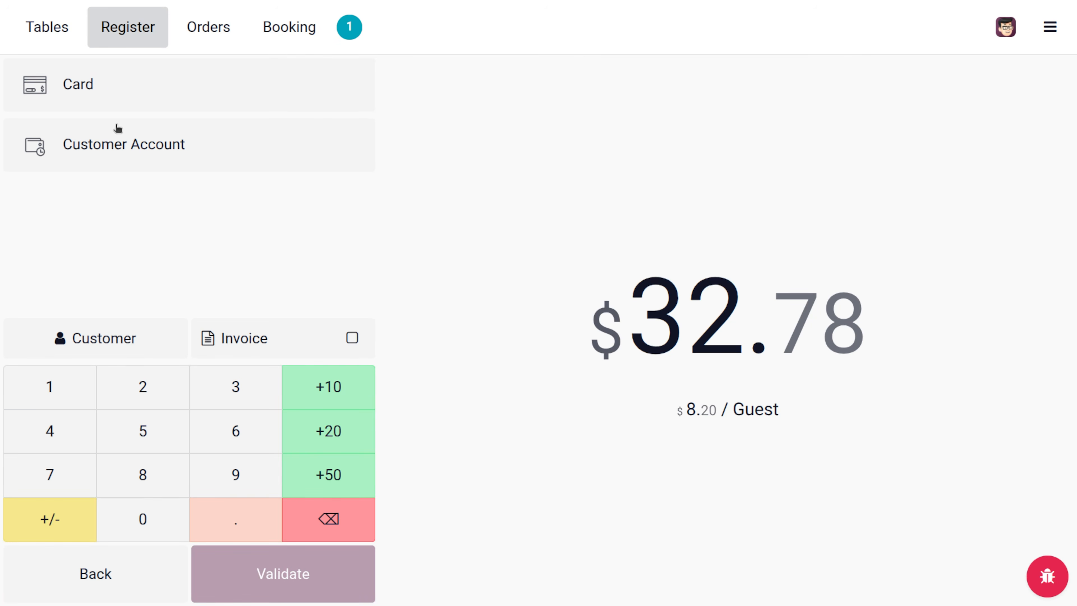
left_click(110, 92)
left_click(247, 549)
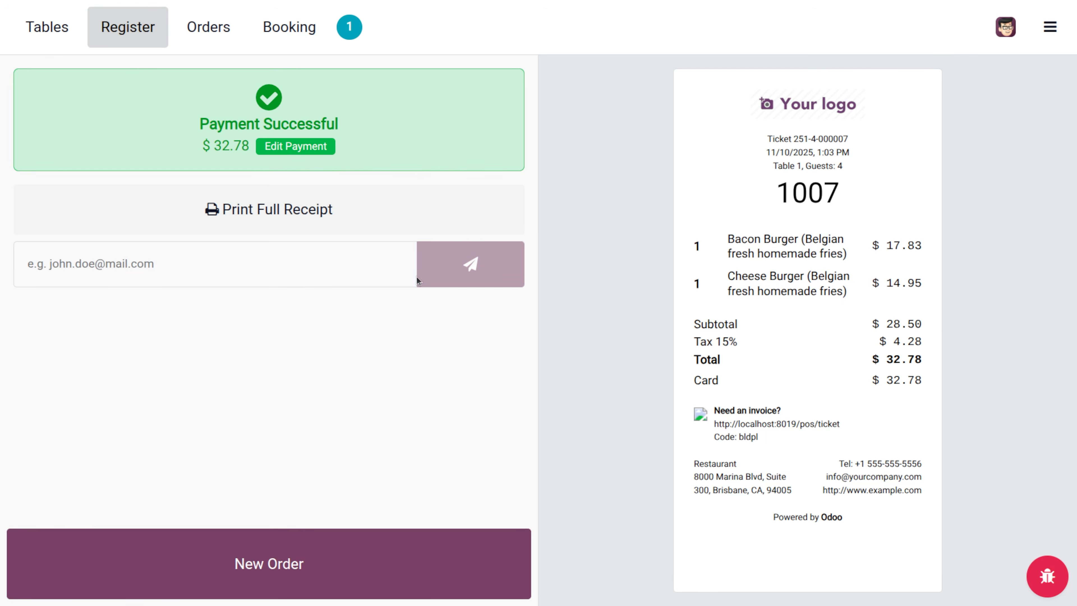
left_click(33, 34)
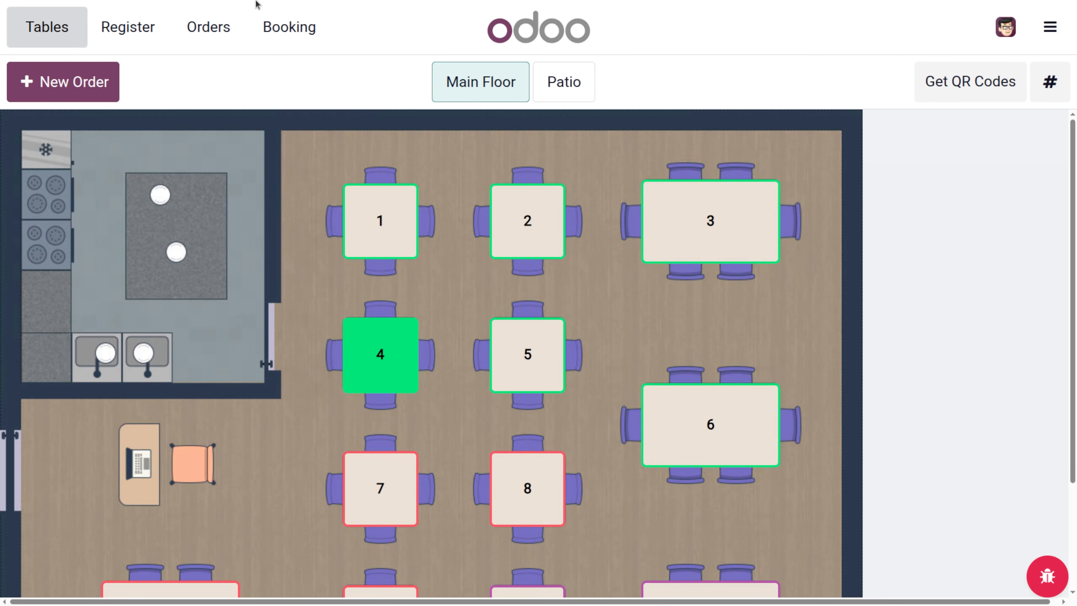
- In the backend products, favourite the Bacon Burger and open its product form
left_click(1050, 27)
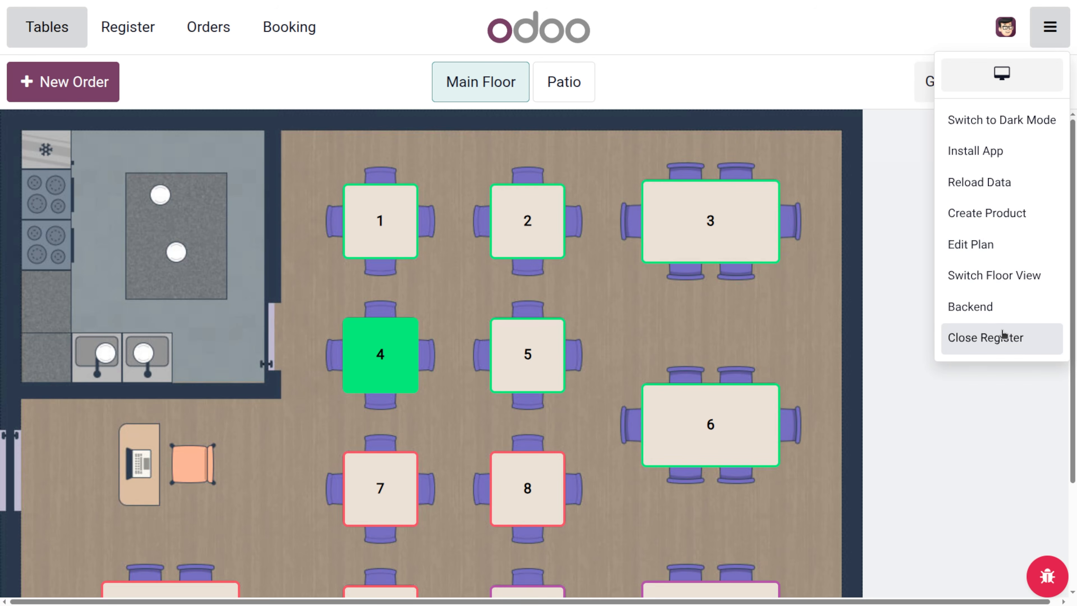
left_click(976, 303)
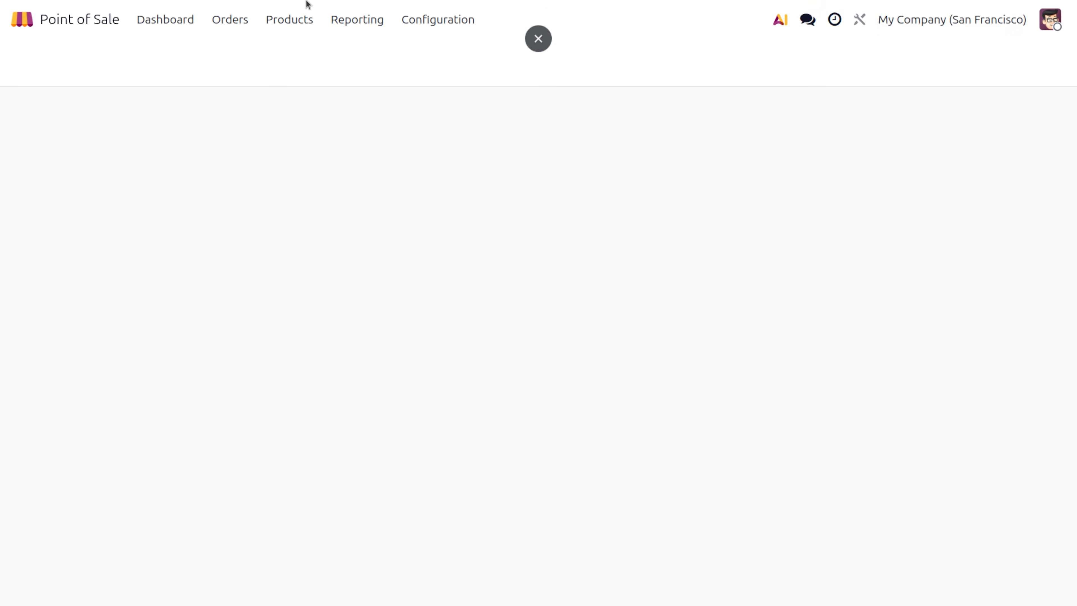
left_click(287, 26)
left_click(304, 52)
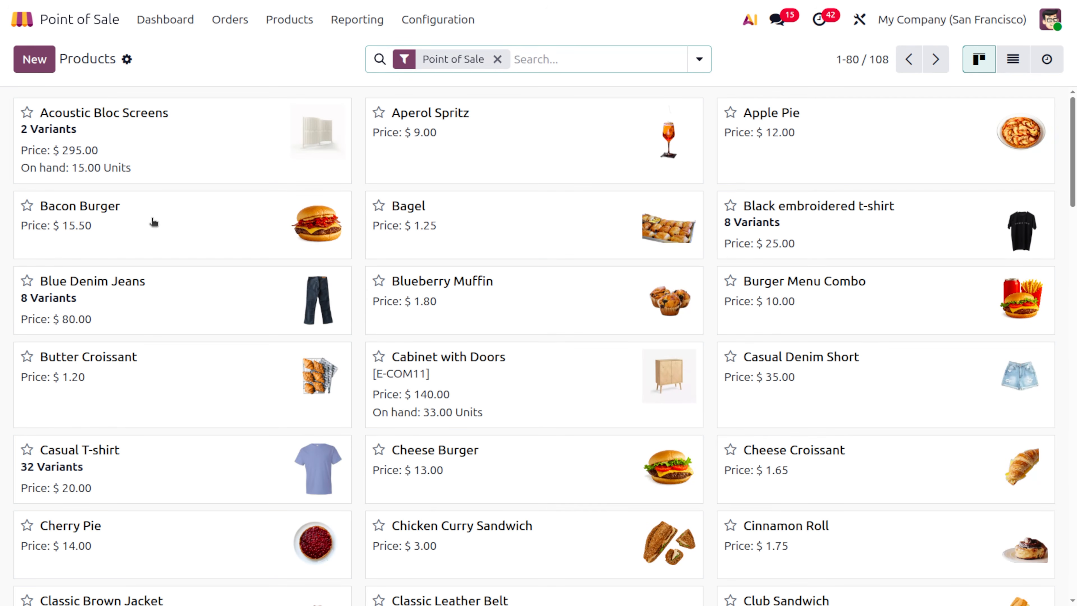
left_click(27, 206)
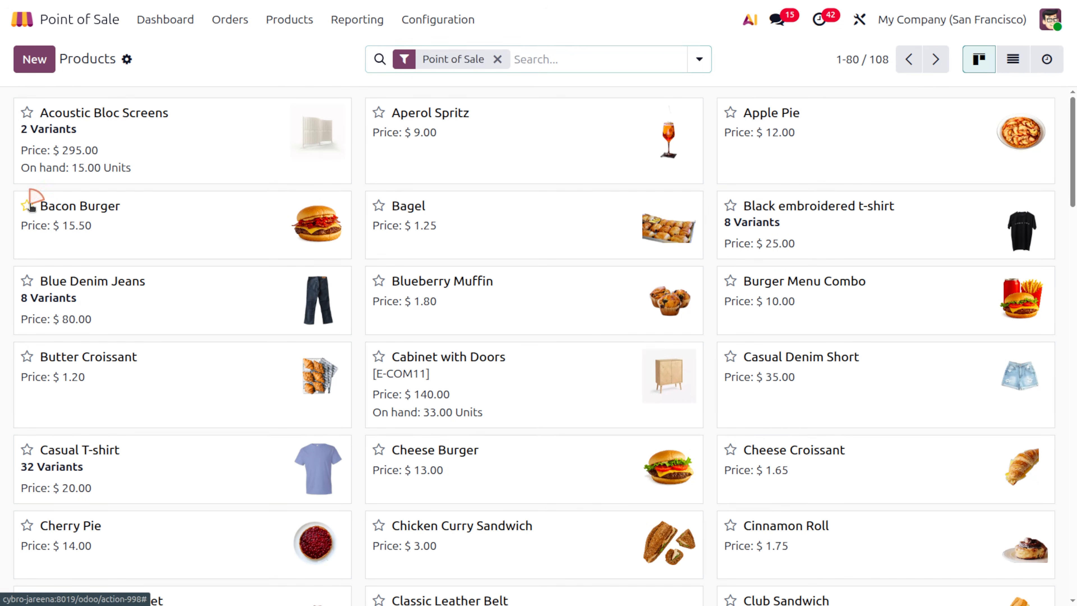
left_click(161, 219)
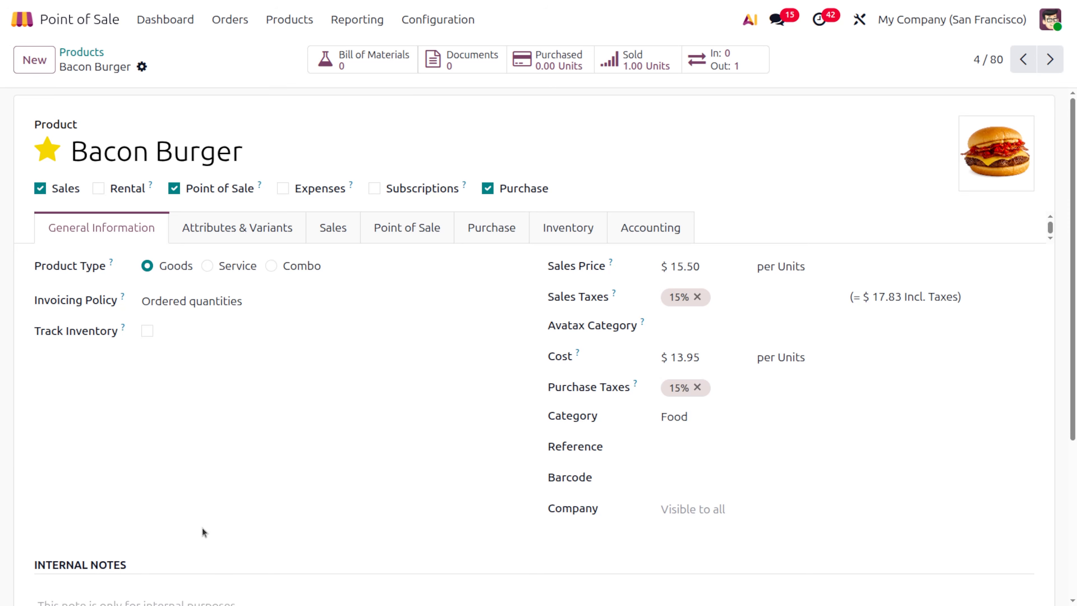
- Enter 'allegies on milk' as the Point of Sale description and save
scroll(202, 528, "down", 3)
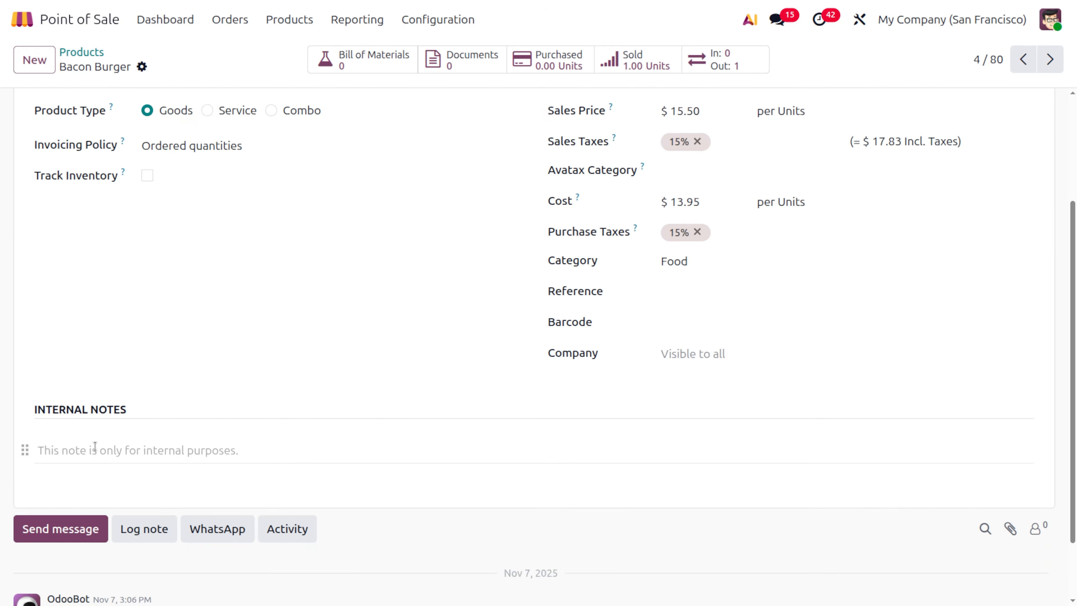
scroll(130, 450, "up", 3)
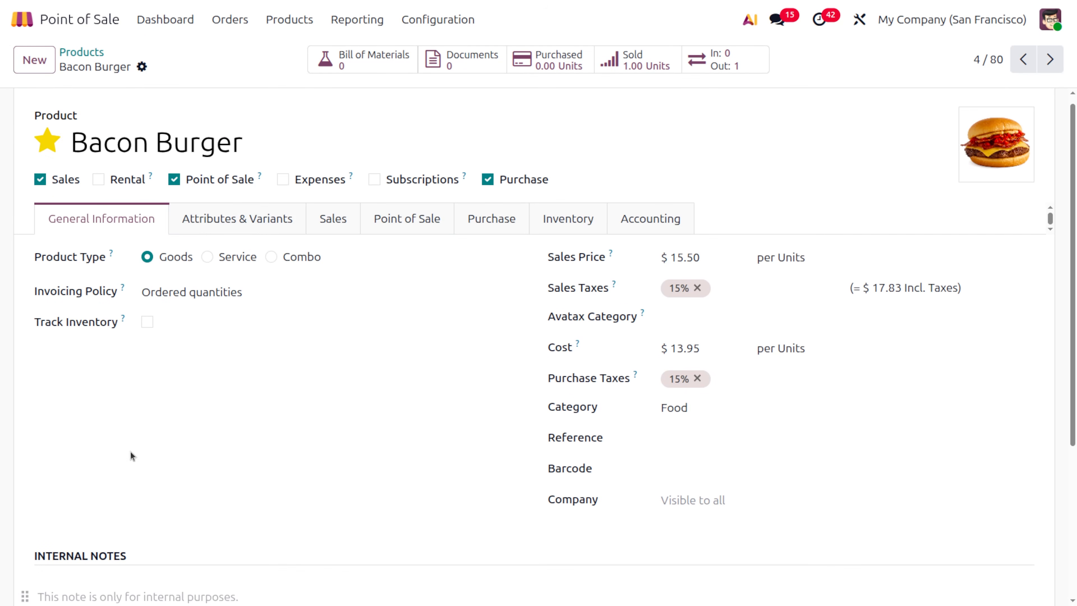
left_click(369, 215)
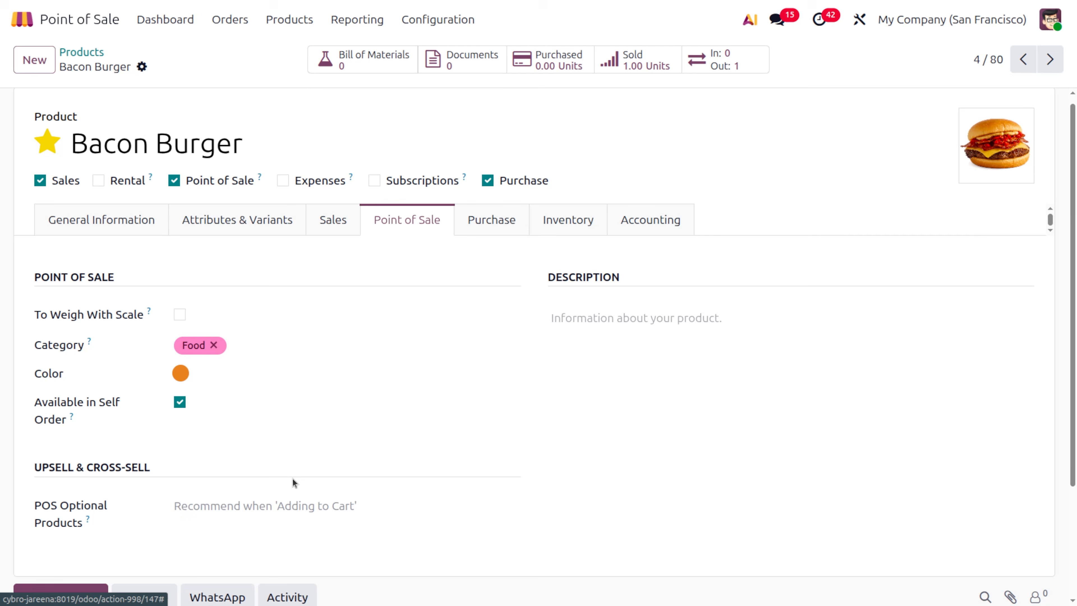
scroll(294, 481, "down", 3)
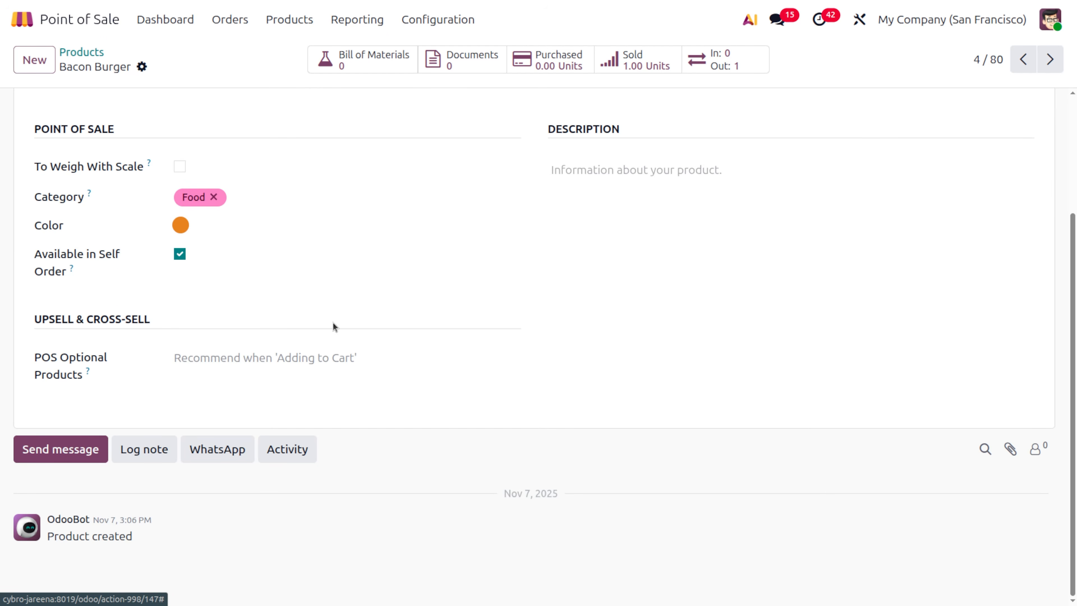
left_click(648, 169)
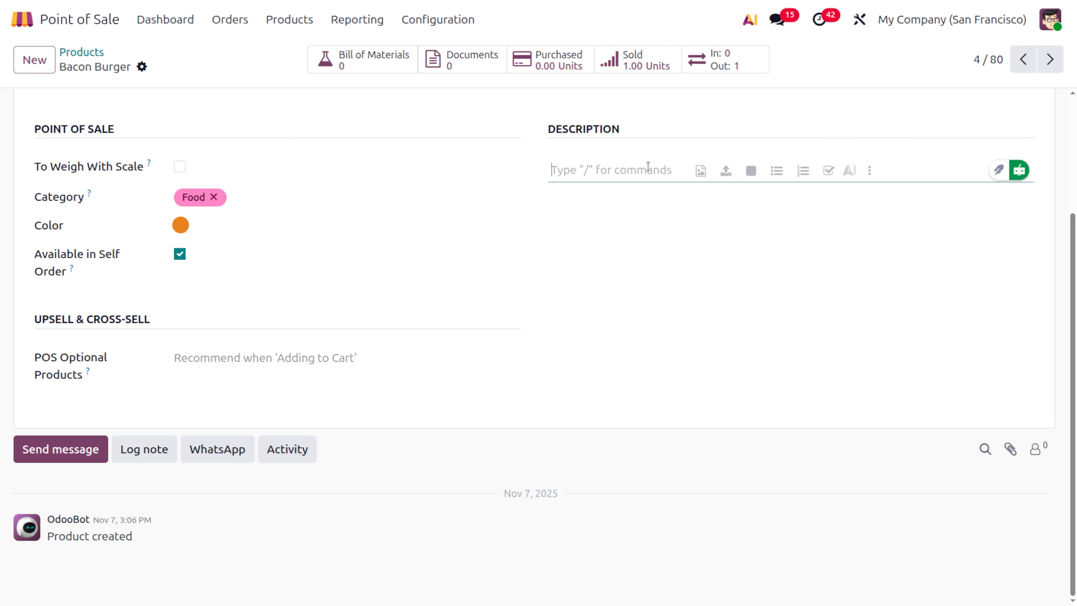
type("all")
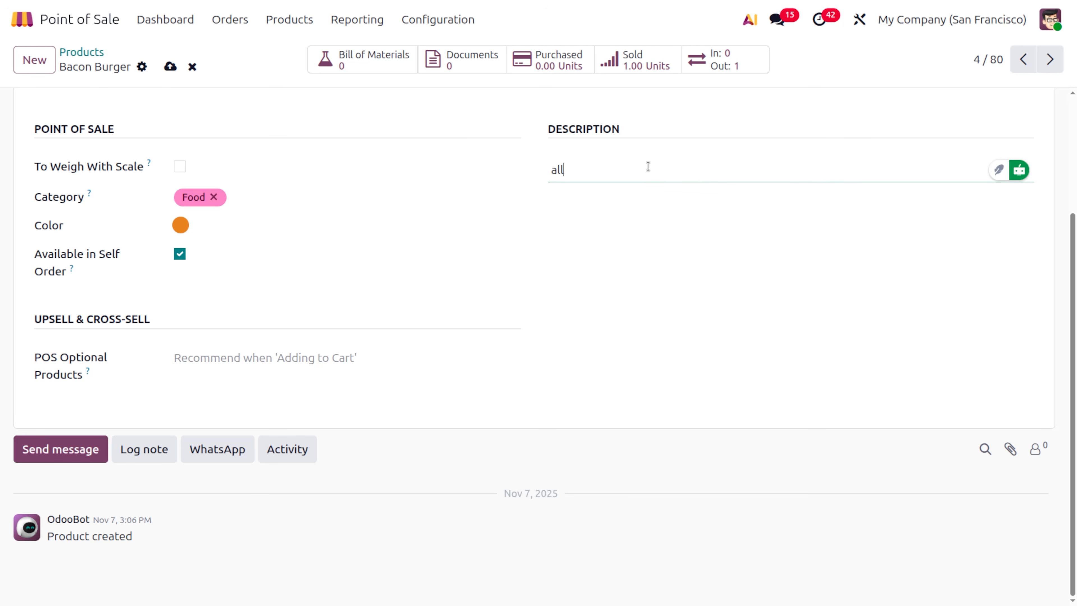
type("egies on milk")
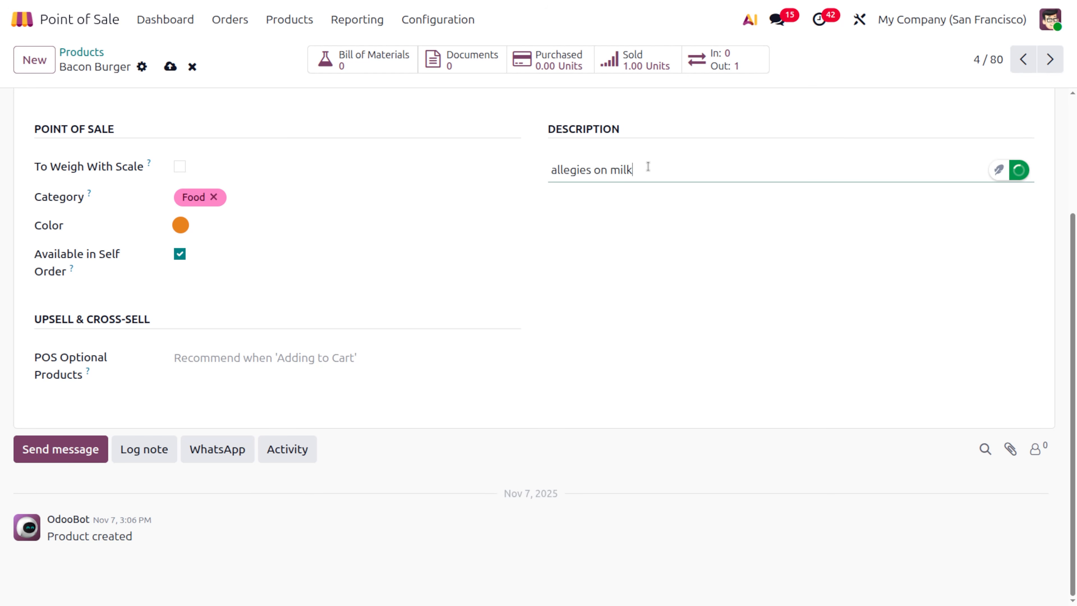
left_click(170, 67)
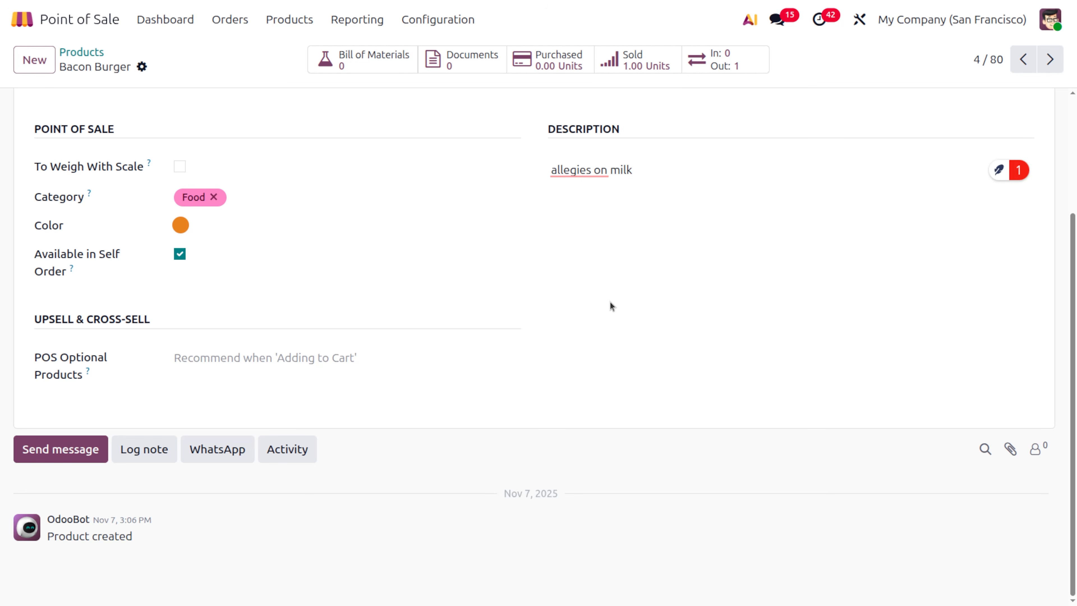
- Accept the spelling fix to 'allergies to milk' and save the product again
left_click(579, 170)
left_click(577, 215)
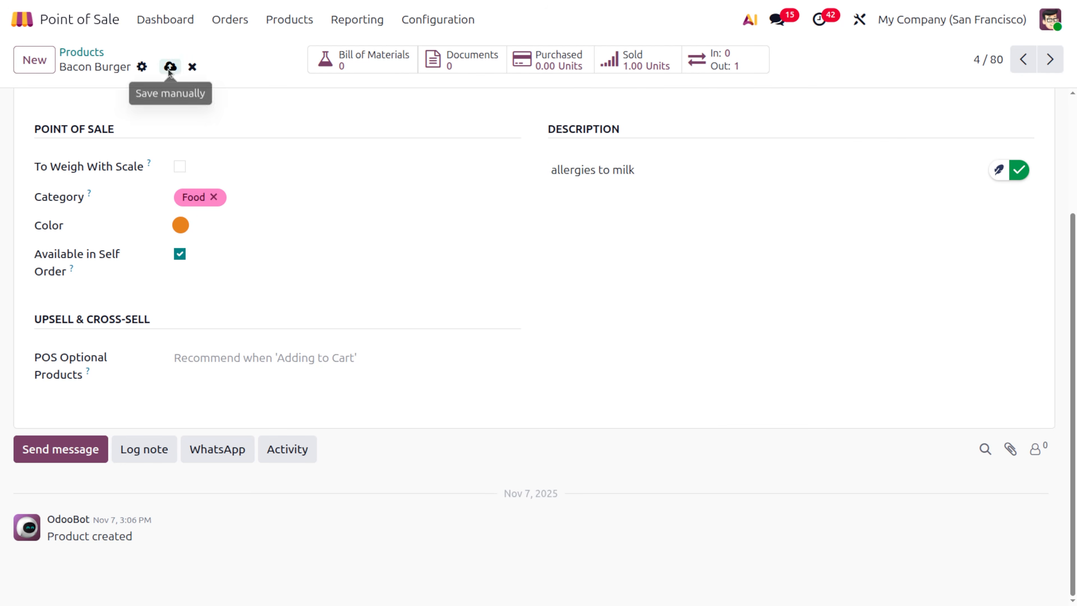
left_click(170, 67)
scroll(476, 254, "up", 3)
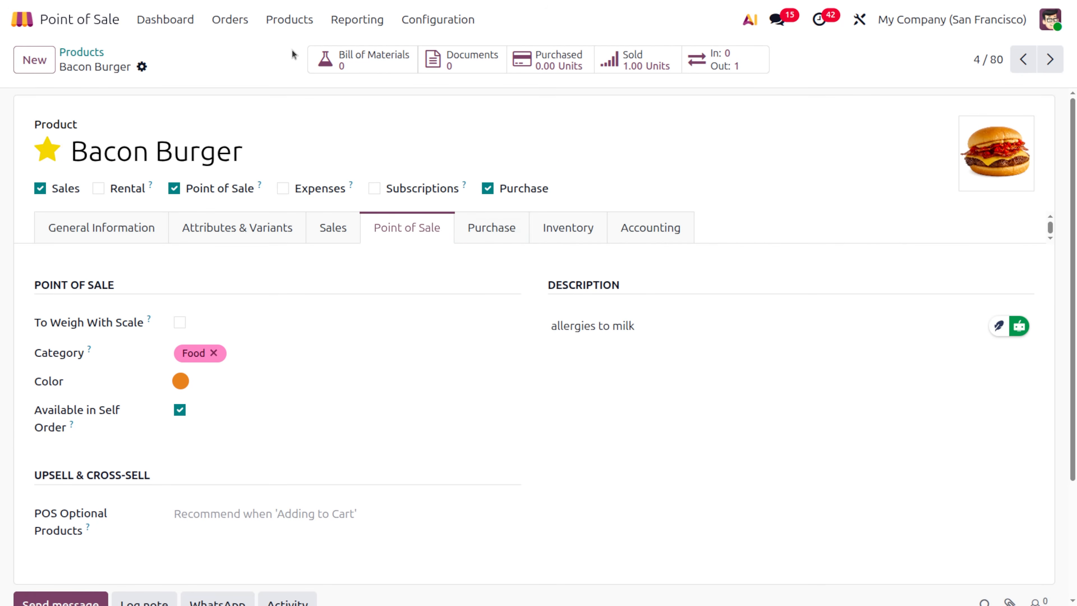
- Open the order presets in Point of Sale settings and review the Dine In preset
left_click(149, 21)
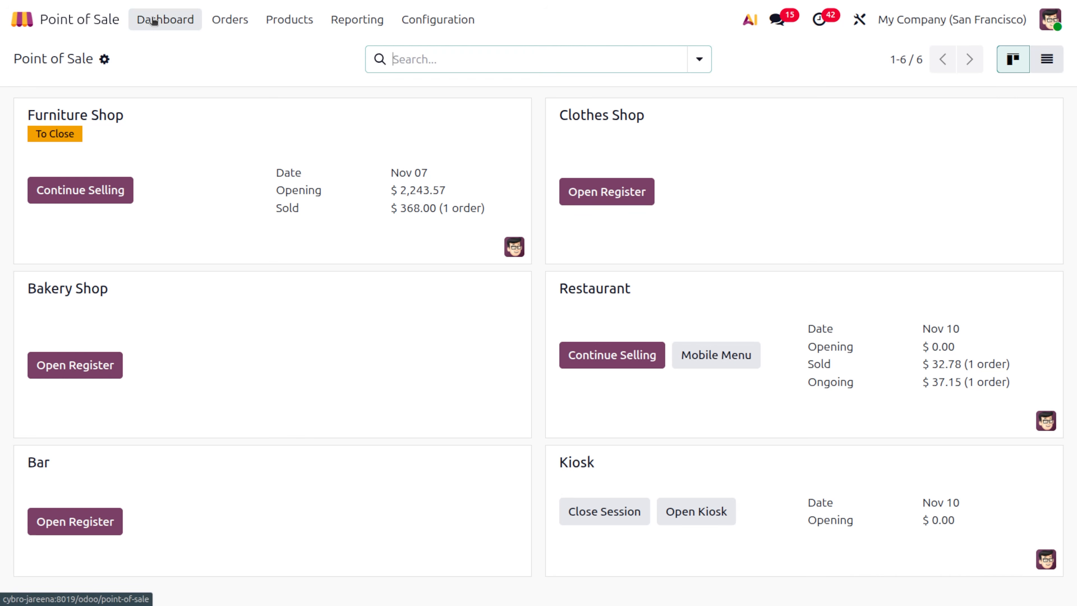
left_click(440, 20)
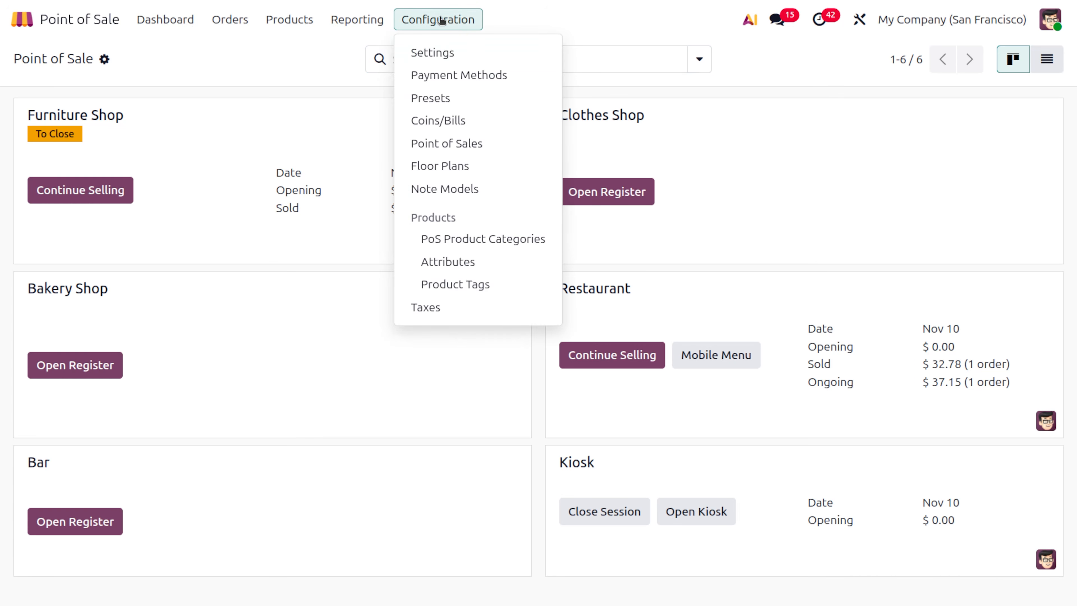
left_click(454, 52)
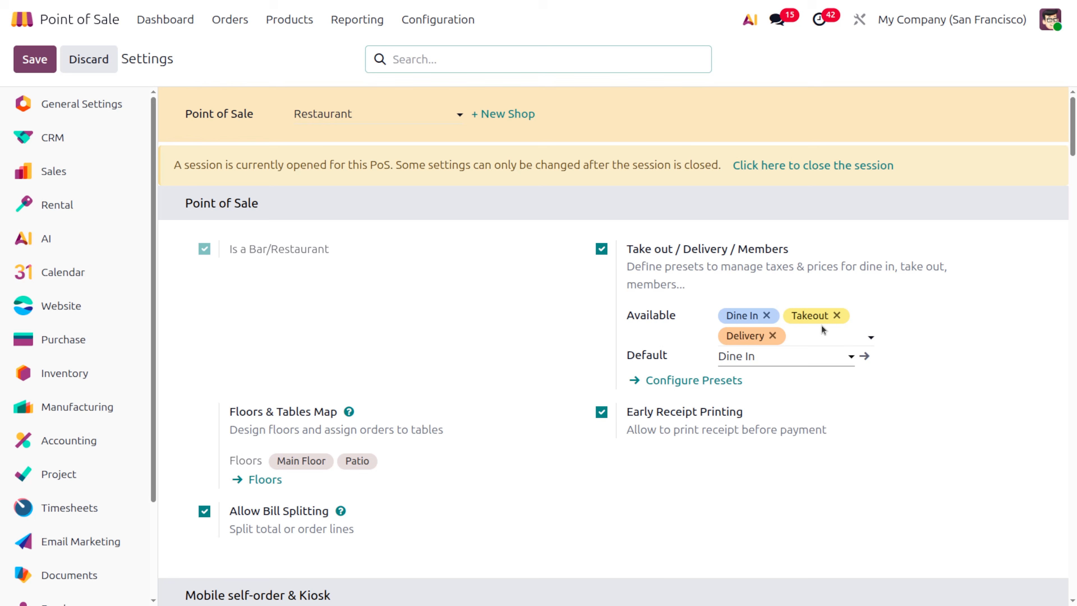
left_click(661, 389)
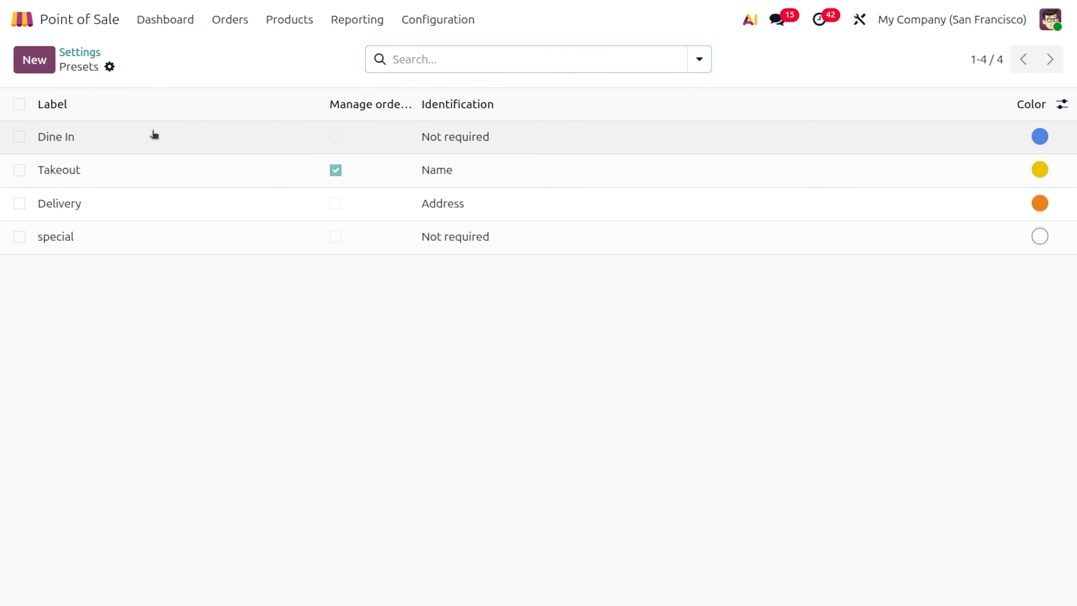
left_click(137, 135)
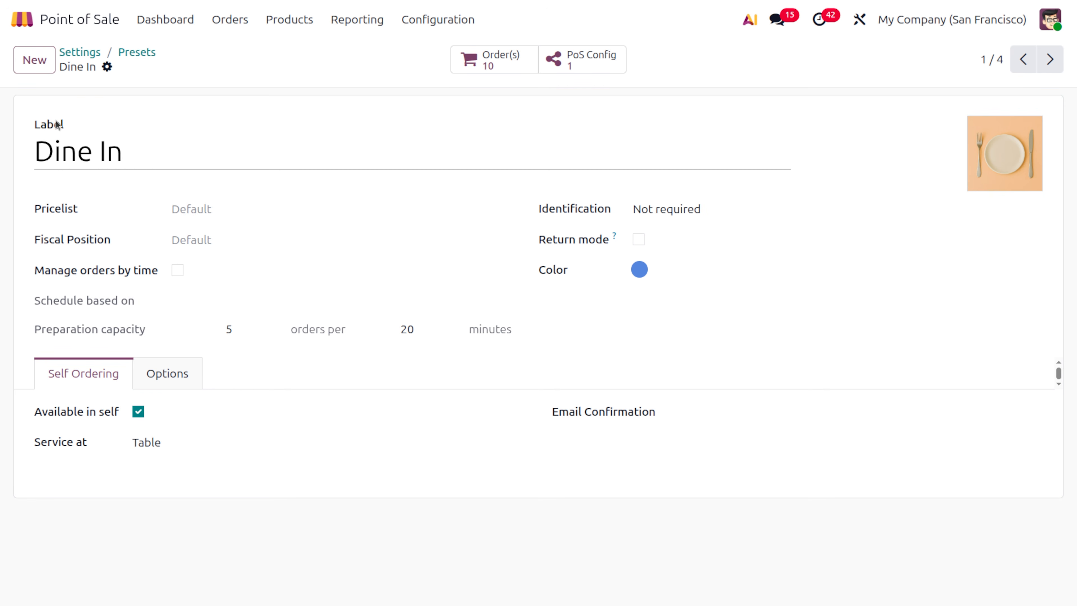
left_click(140, 52)
- Review the Takeout preset, leaving its service location unchanged, then the Delivery preset
left_click(149, 165)
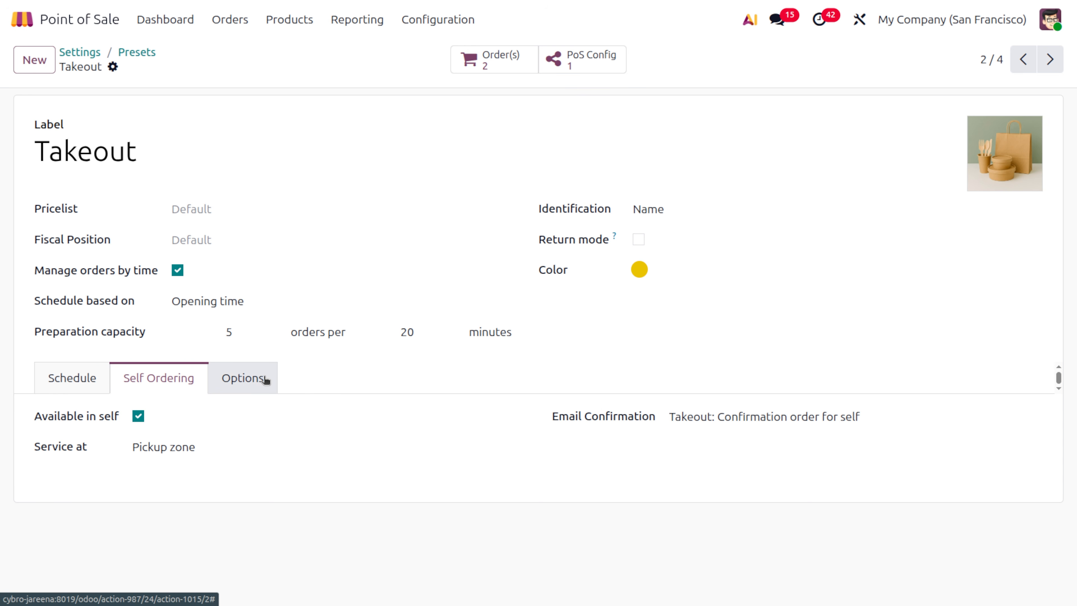
left_click(177, 453)
left_click(177, 452)
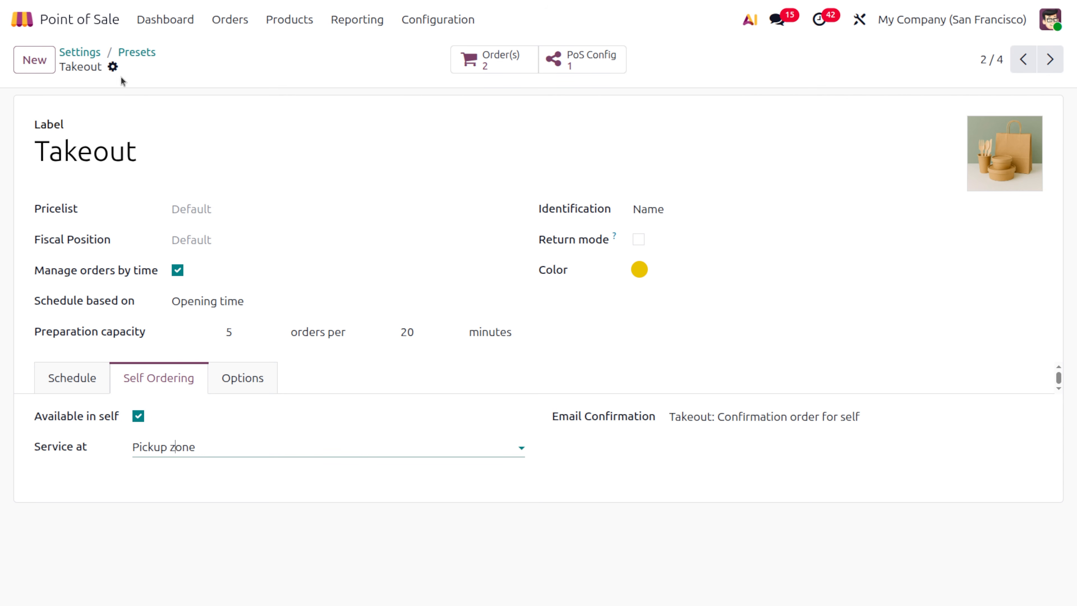
left_click(134, 55)
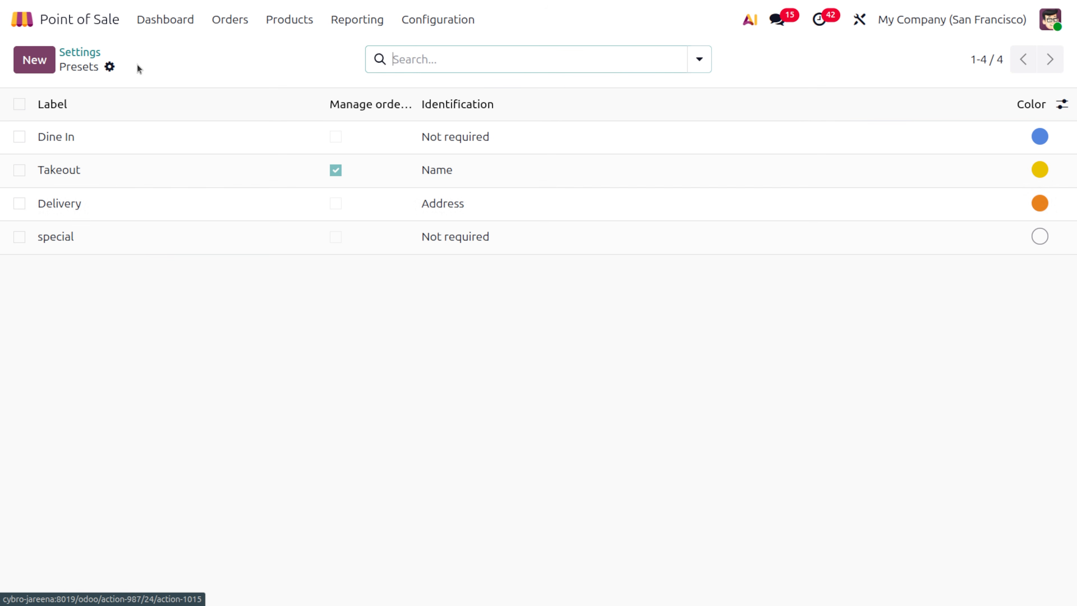
left_click(127, 212)
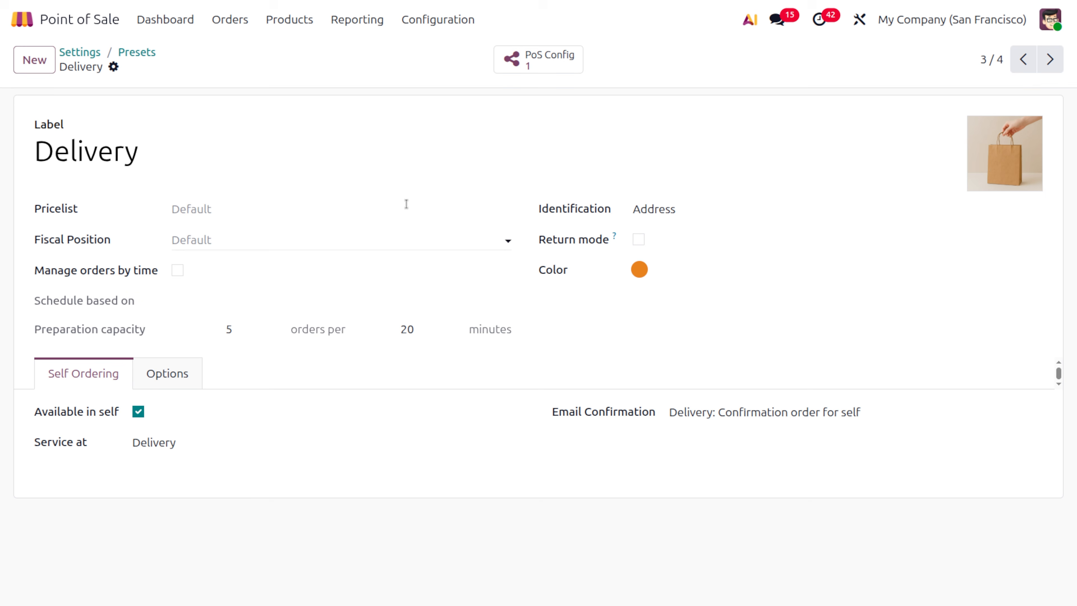
left_click(161, 22)
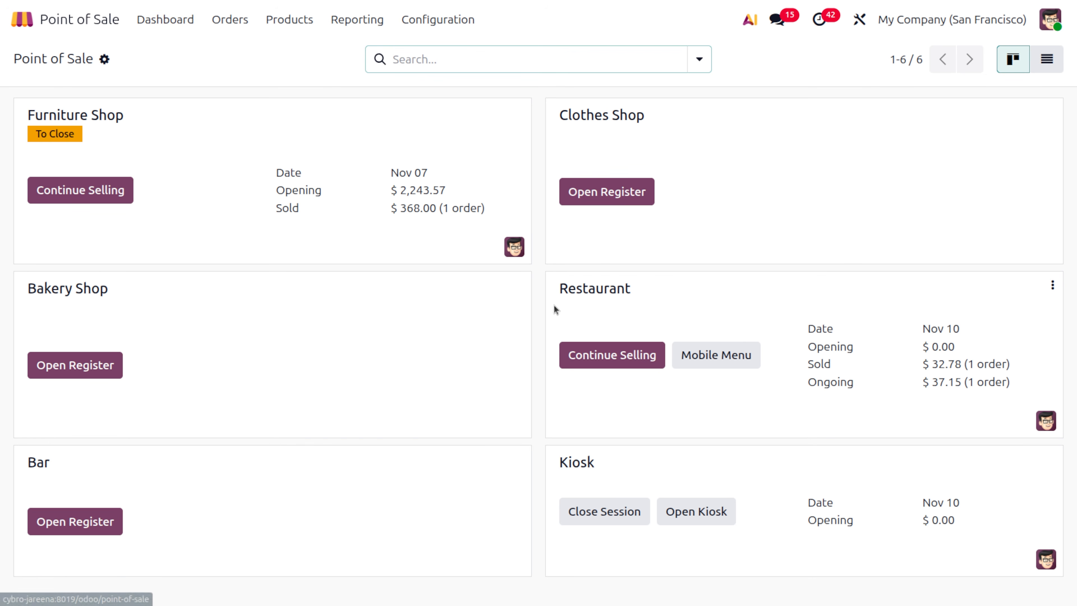
- Start an order at table 1 and make it a Takeout order picked up at 12:00
left_click(630, 362)
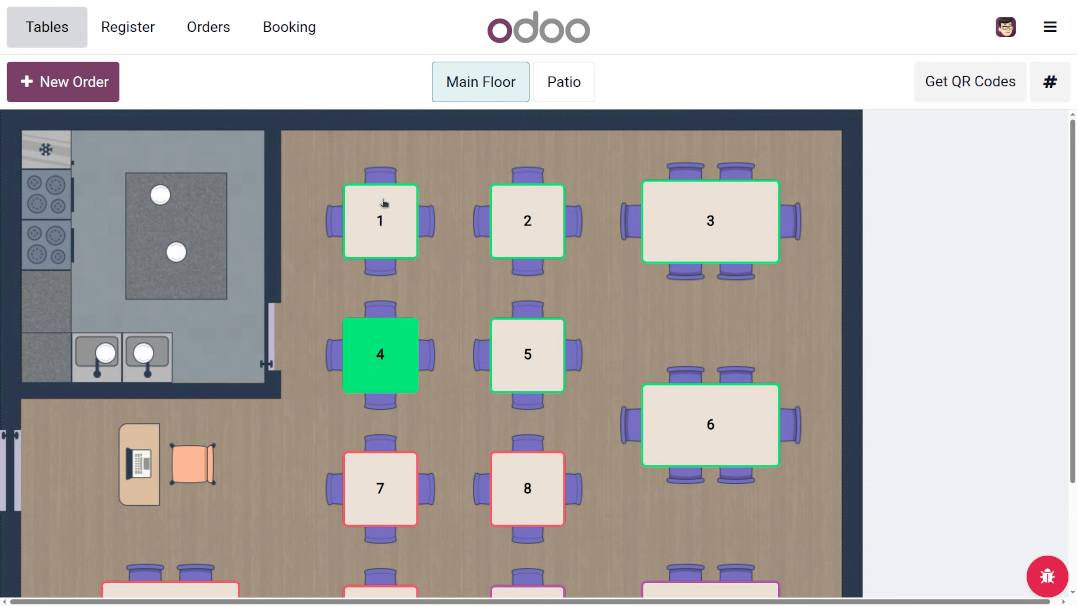
left_click(384, 204)
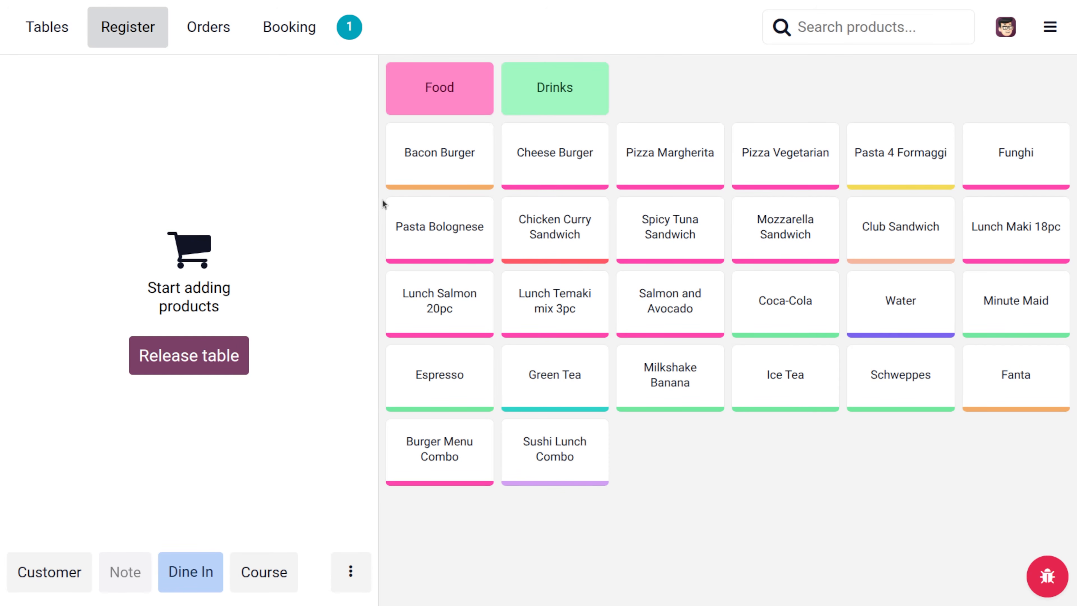
left_click(217, 570)
left_click(331, 322)
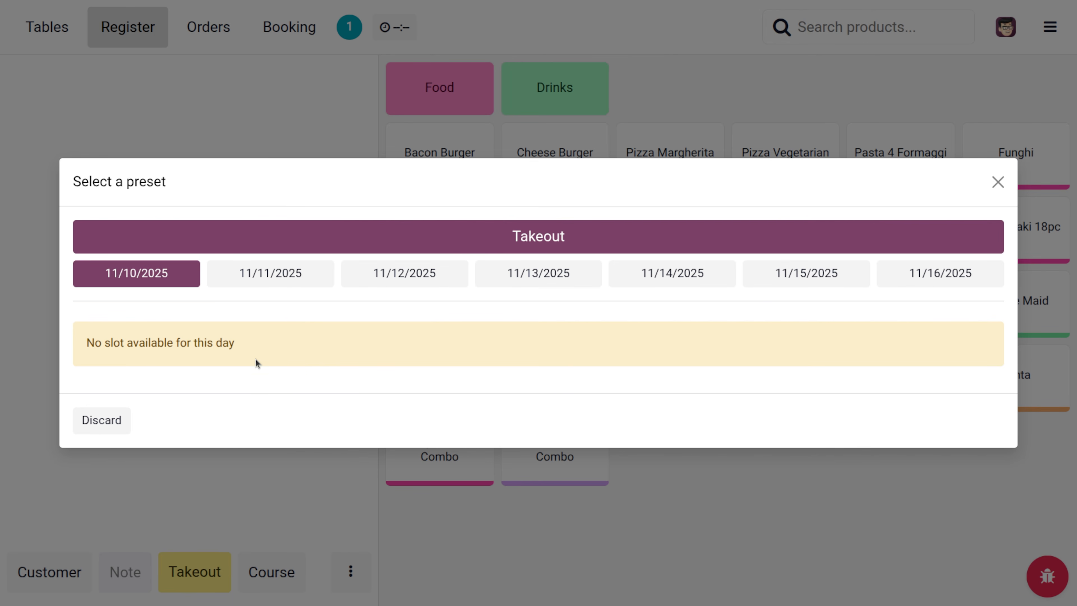
left_click(389, 276)
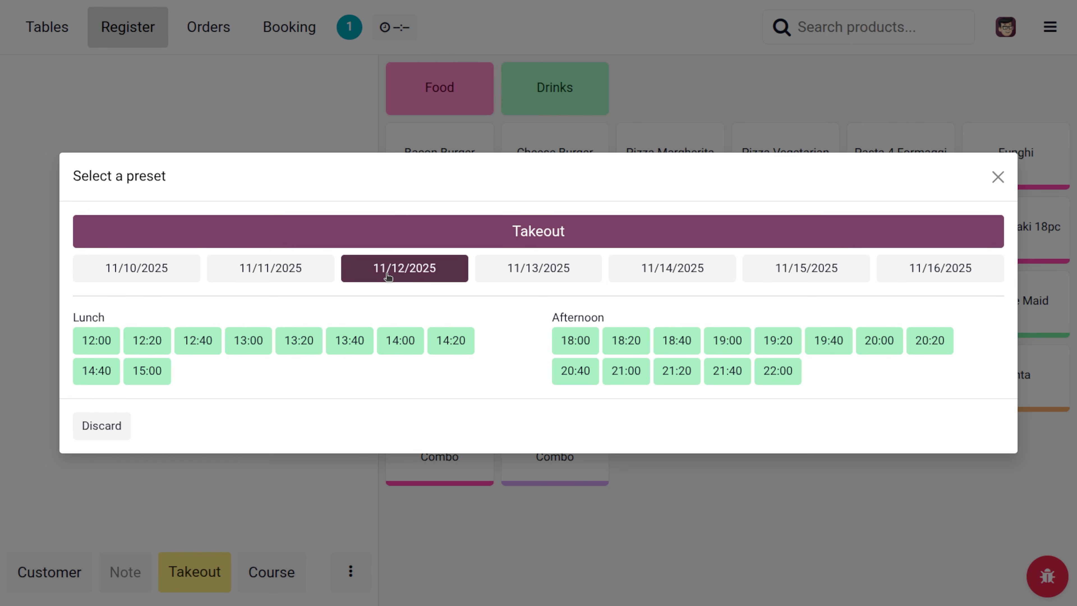
left_click(271, 274)
left_click(95, 340)
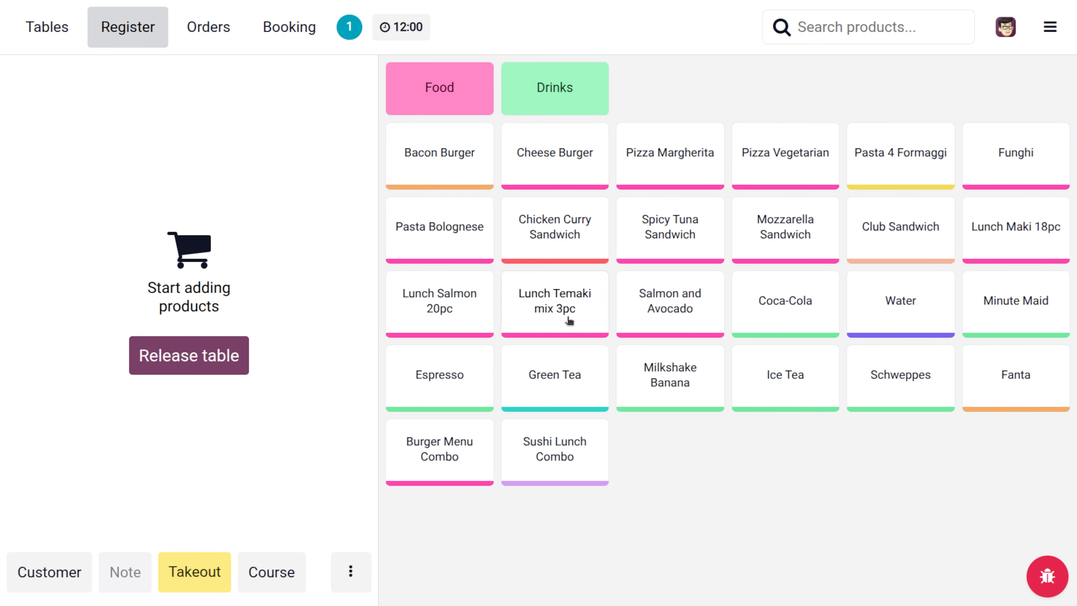
- Add Chicken Curry, Spicy Tuna, Club and Mozzarella sandwiches, Pasta Bolognese, Coca-Cola, Salmon and Avocado, then send it
left_click(505, 251)
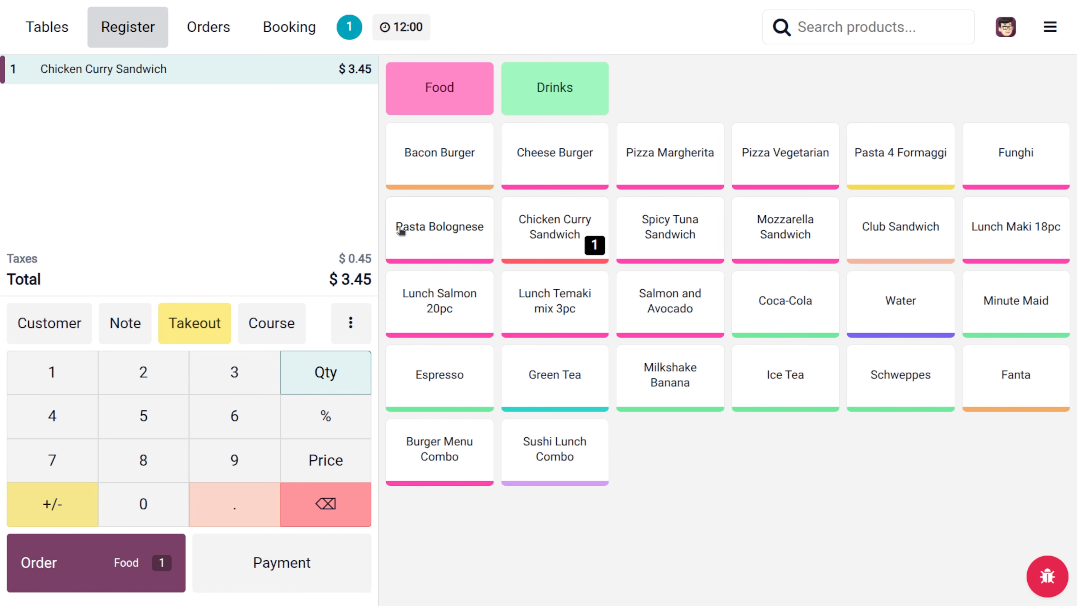
left_click(402, 231)
left_click(670, 220)
left_click(874, 218)
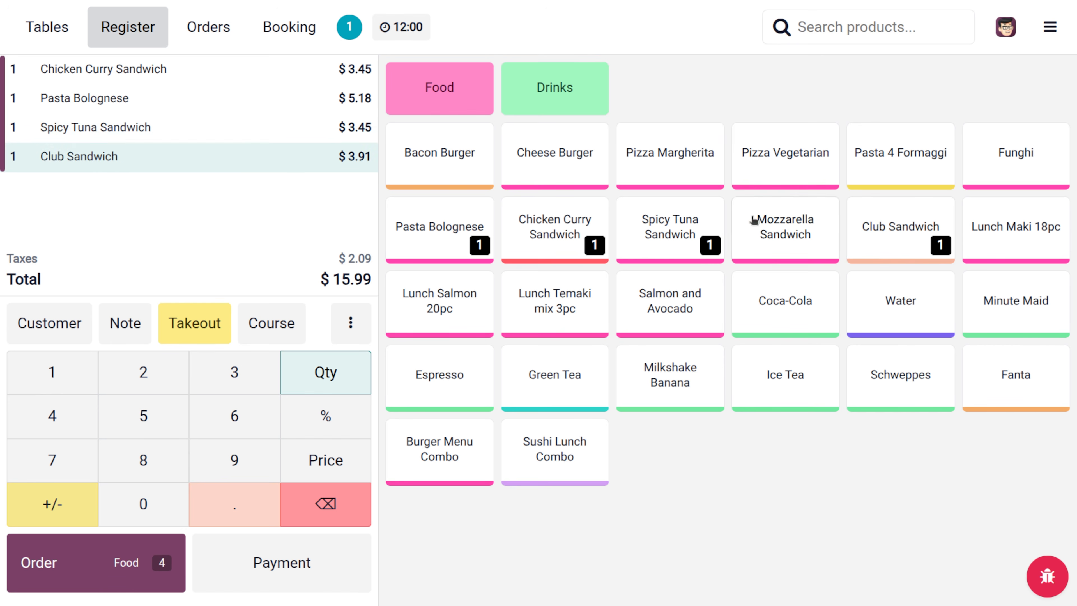
left_click(752, 222)
left_click(762, 313)
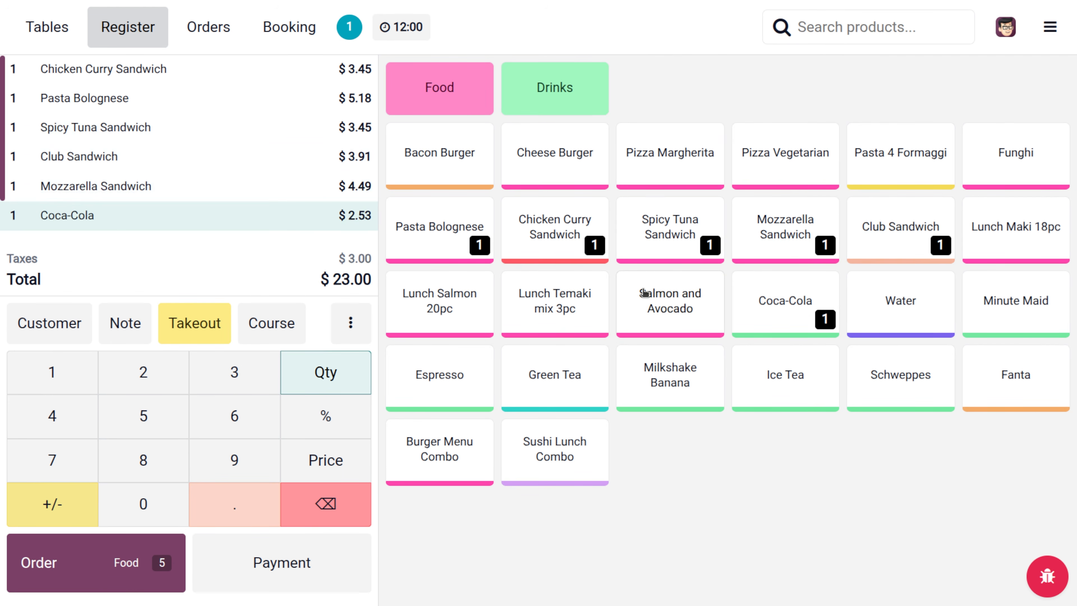
left_click(645, 291)
left_click(132, 561)
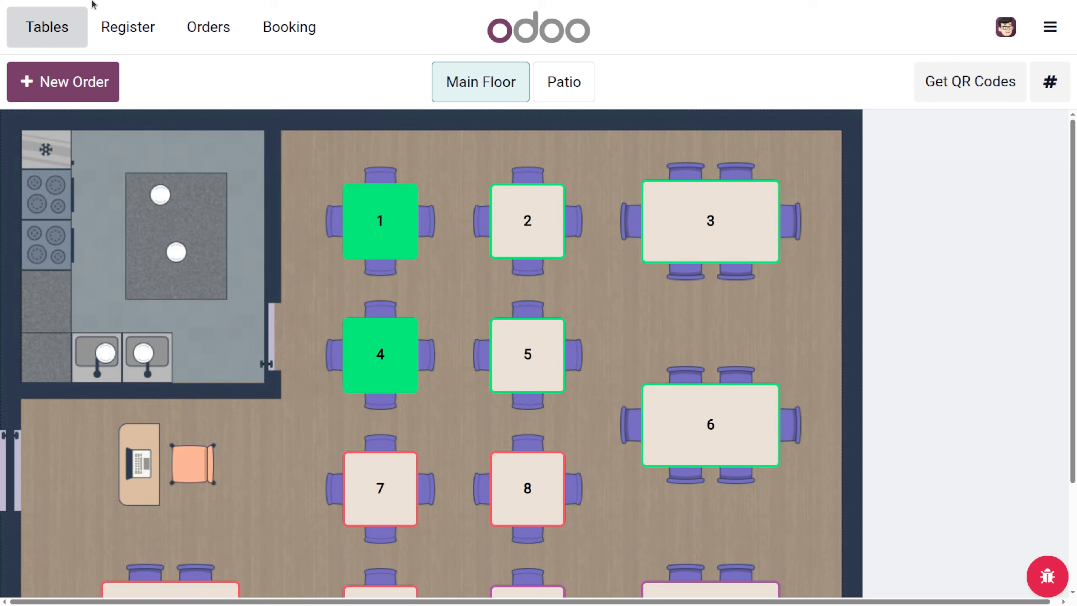
- Switch from the register to the backend, launch the Kiosk and start a new kiosk order
mouse_move(572, 7)
left_click(1054, 33)
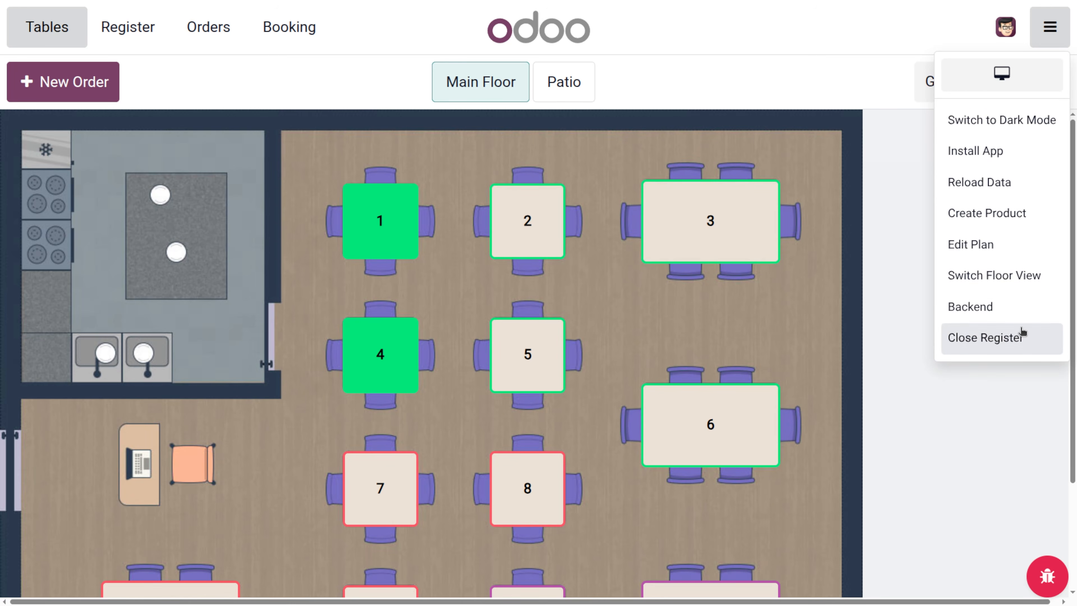
left_click(1006, 319)
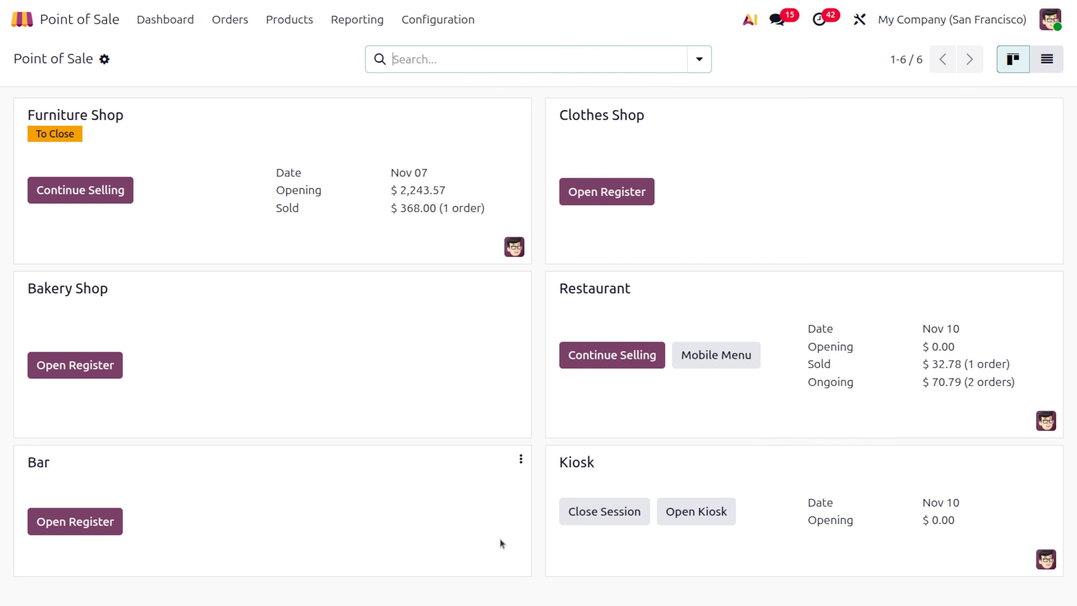
left_click(705, 507)
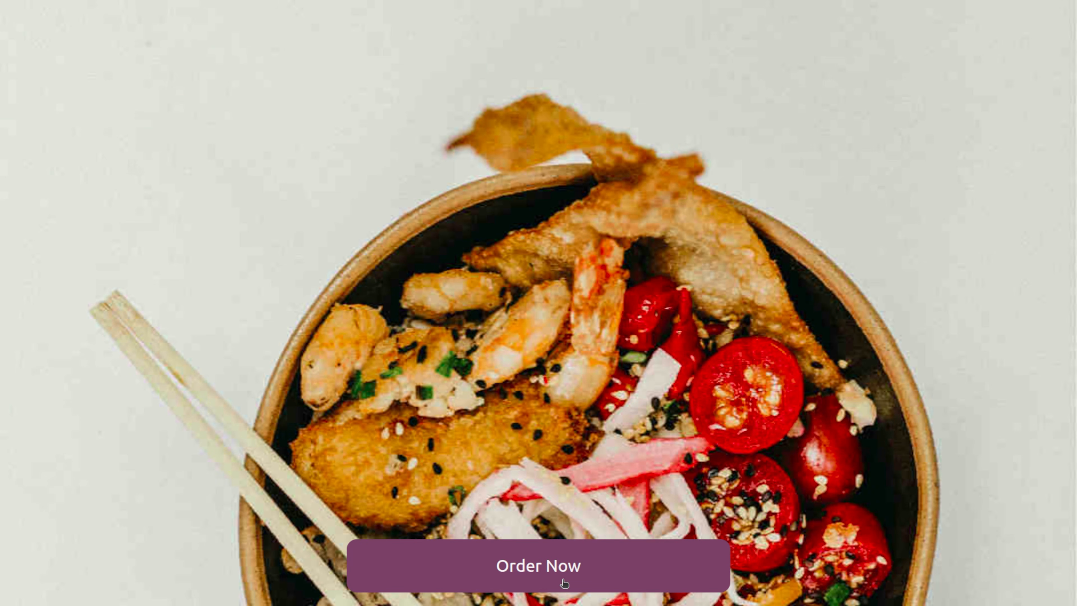
left_click(564, 583)
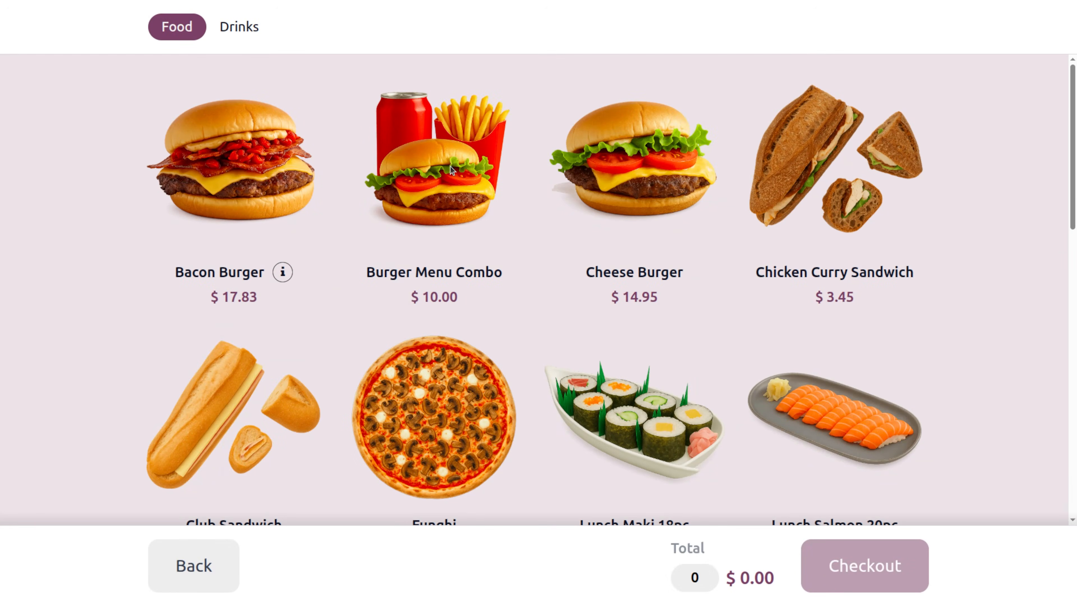
- Build a Burger Menu Combo with Bacon Burger, sweet potato fries and Minute Maid
left_click(452, 169)
left_click(619, 339)
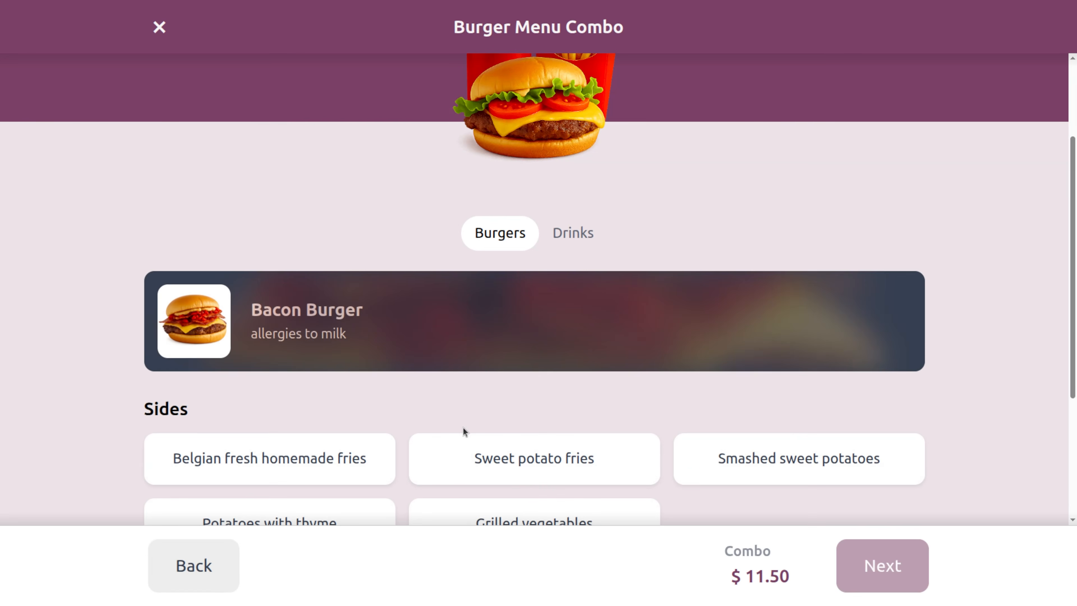
left_click(470, 461)
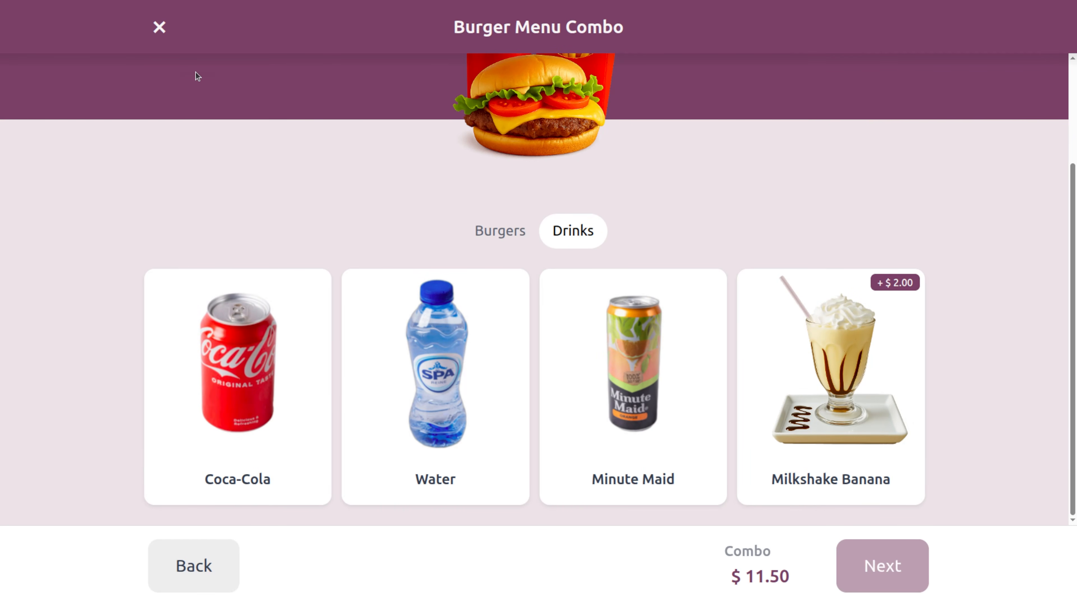
left_click(636, 434)
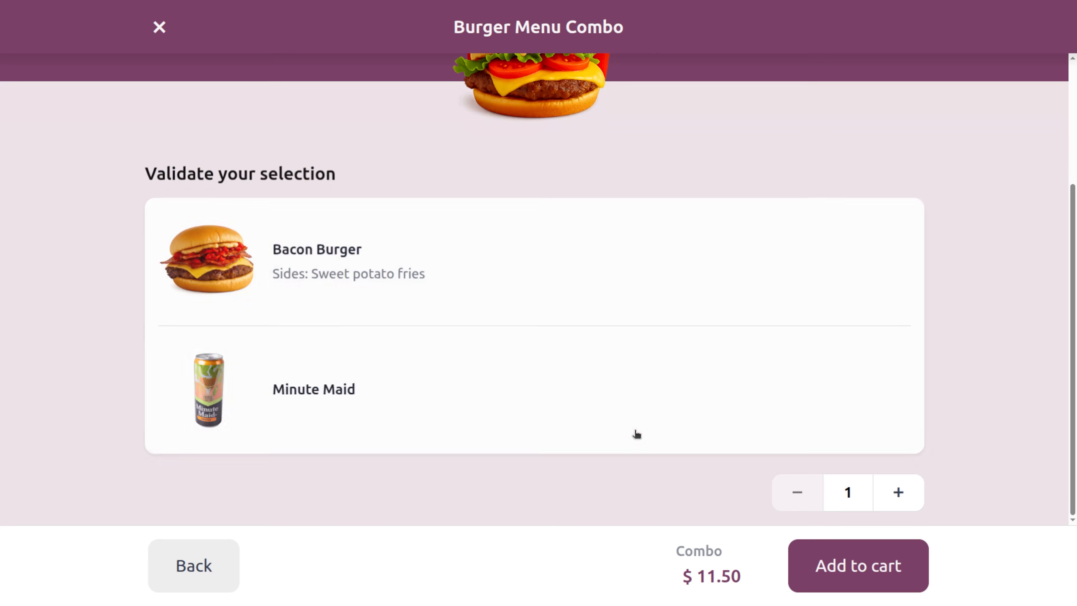
left_click(276, 276)
left_click(647, 365)
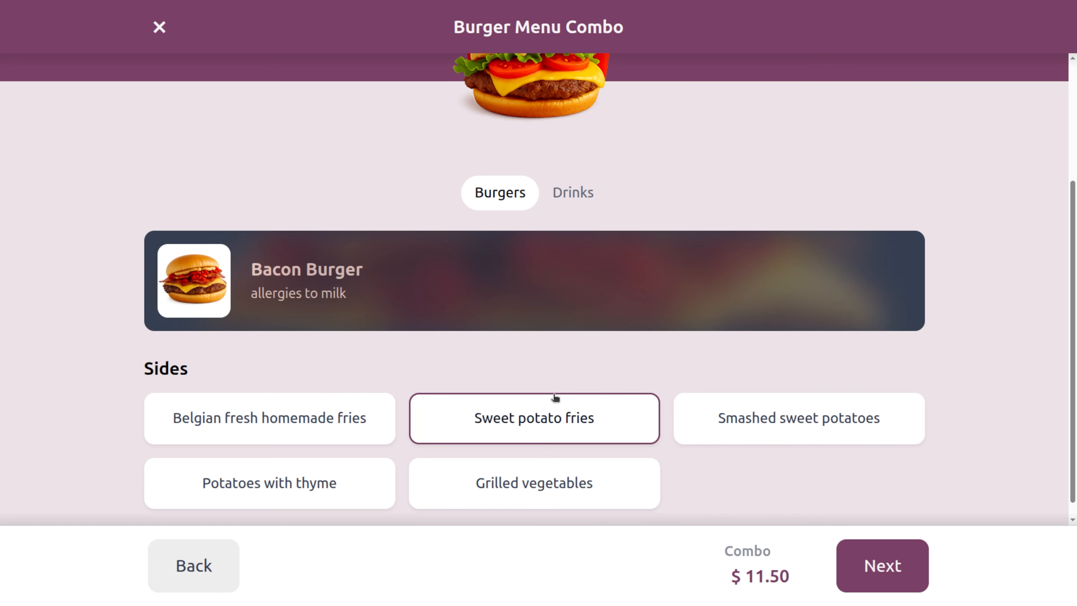
scroll(555, 401, "down", 1)
- Add the combo to the cart, place the kiosk order and dismiss the confirmation
left_click(857, 557)
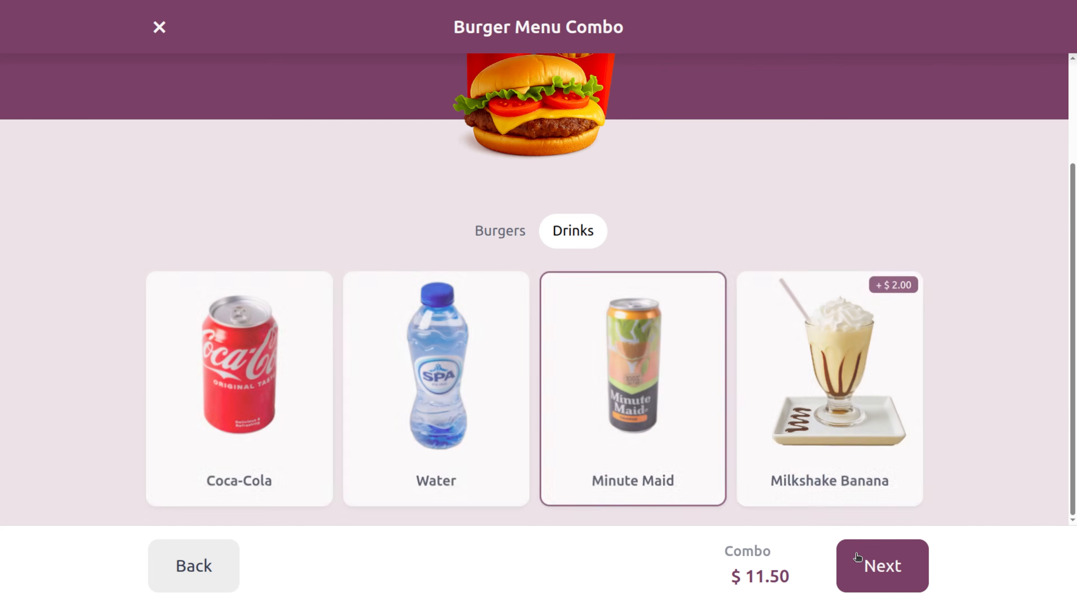
left_click(858, 557)
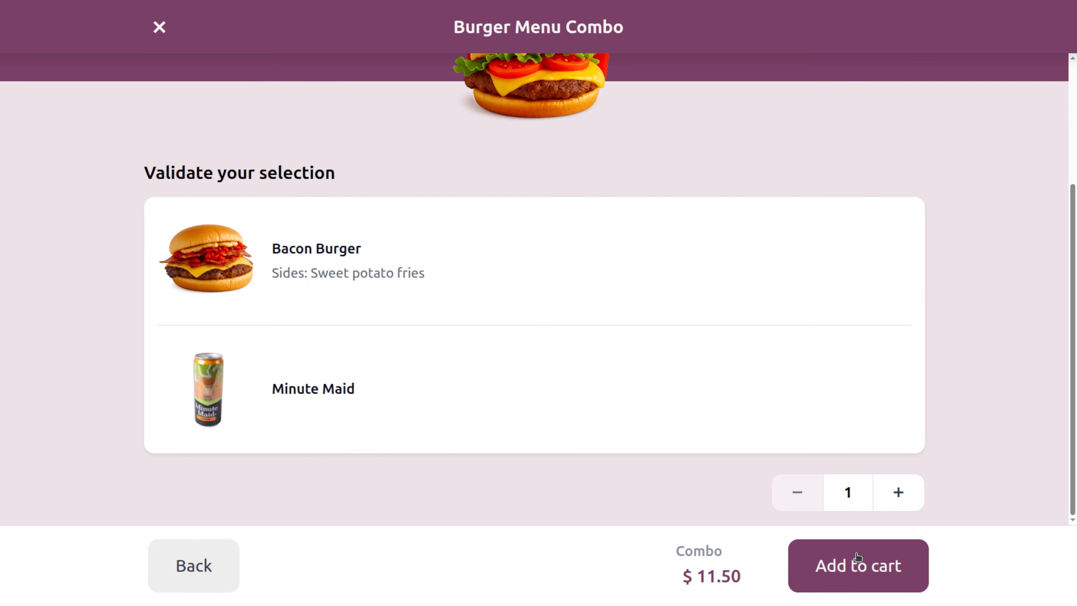
left_click(857, 557)
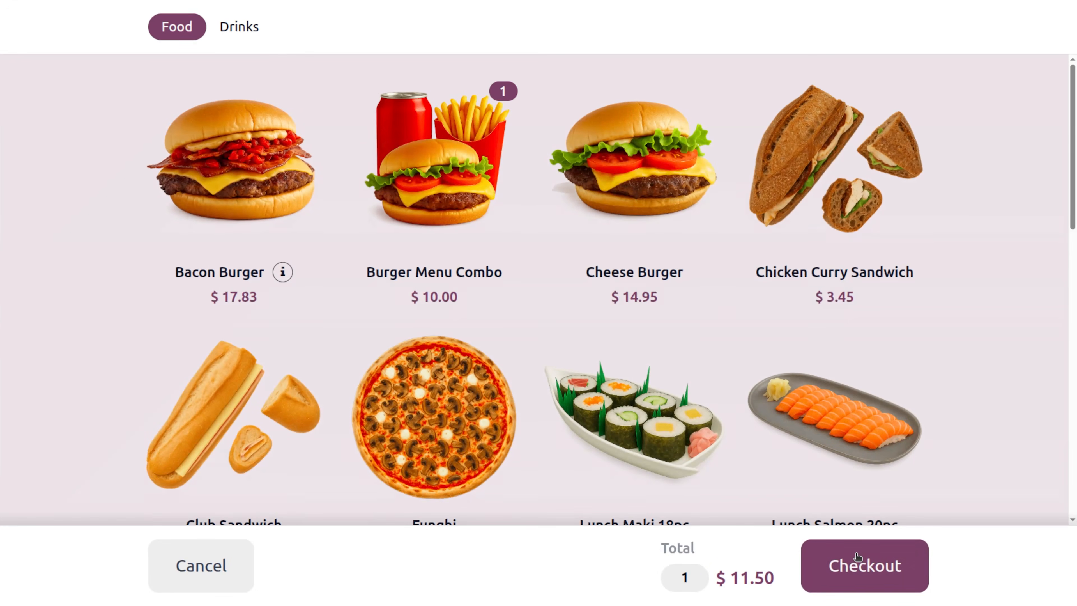
left_click(858, 557)
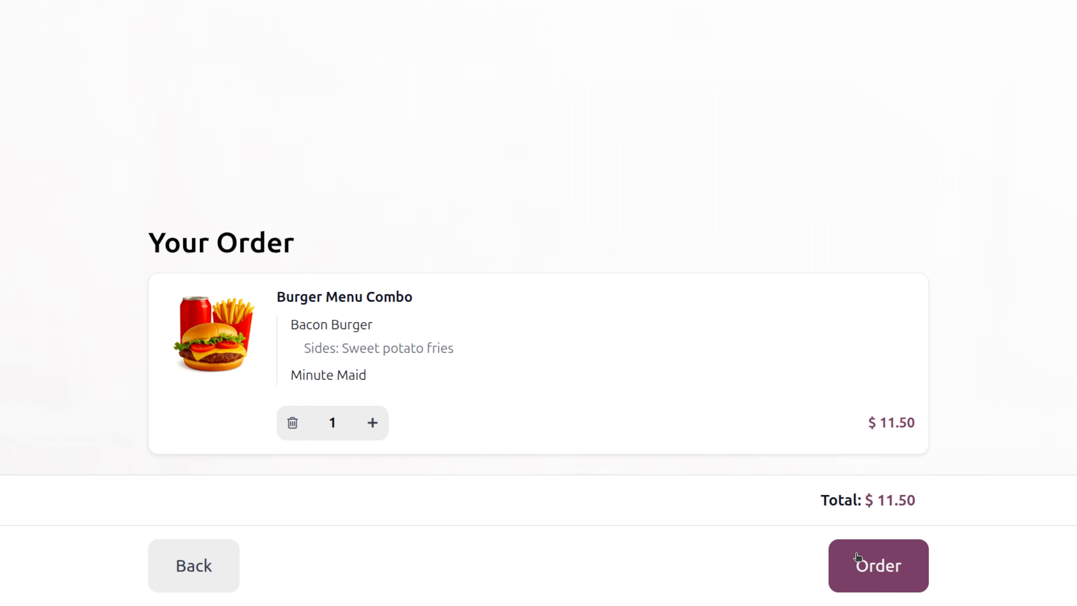
left_click(857, 557)
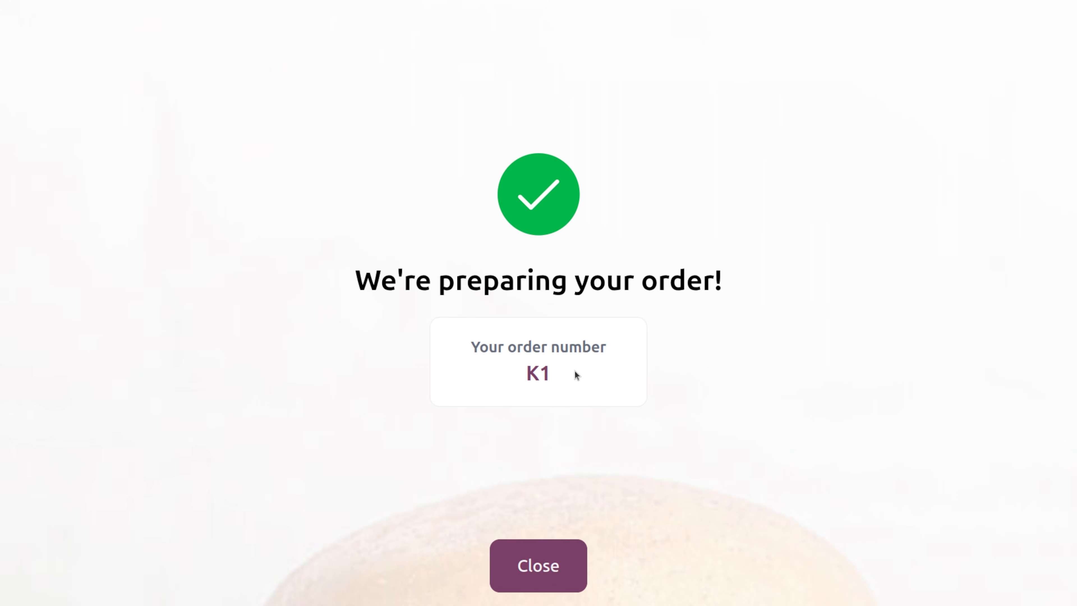
left_click(538, 574)
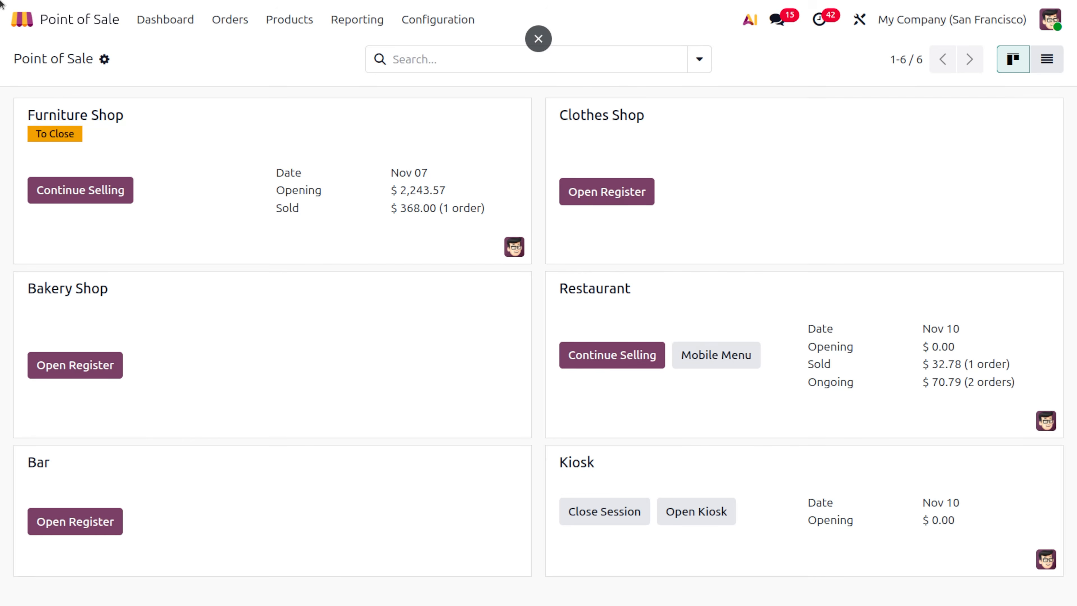
- Open the Kitchen Display app's preparation screen through the 'ki' app search
left_click(34, 18)
type("ki")
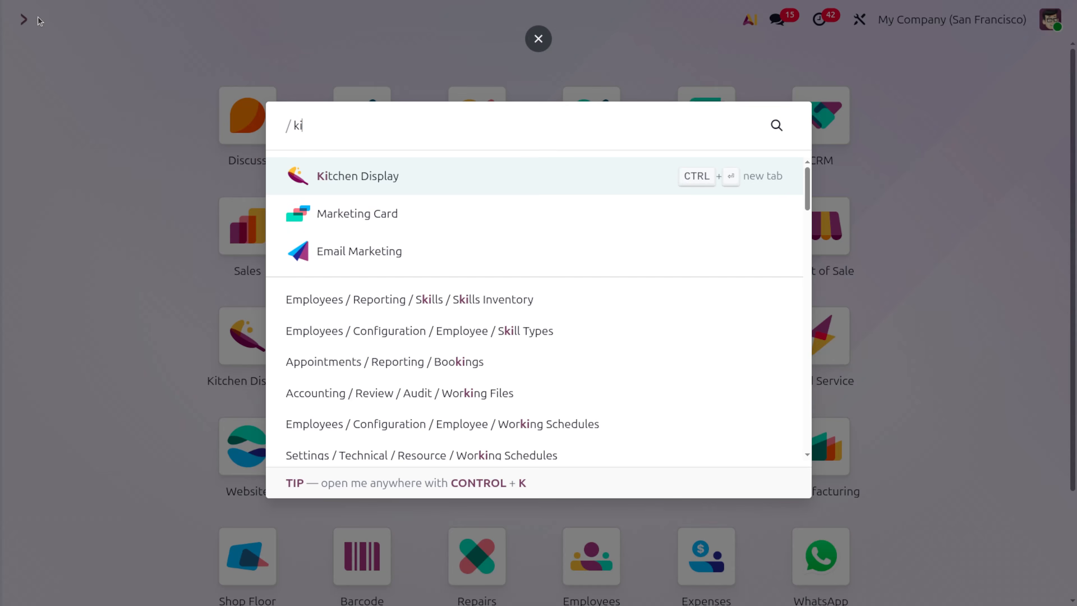
key("Return")
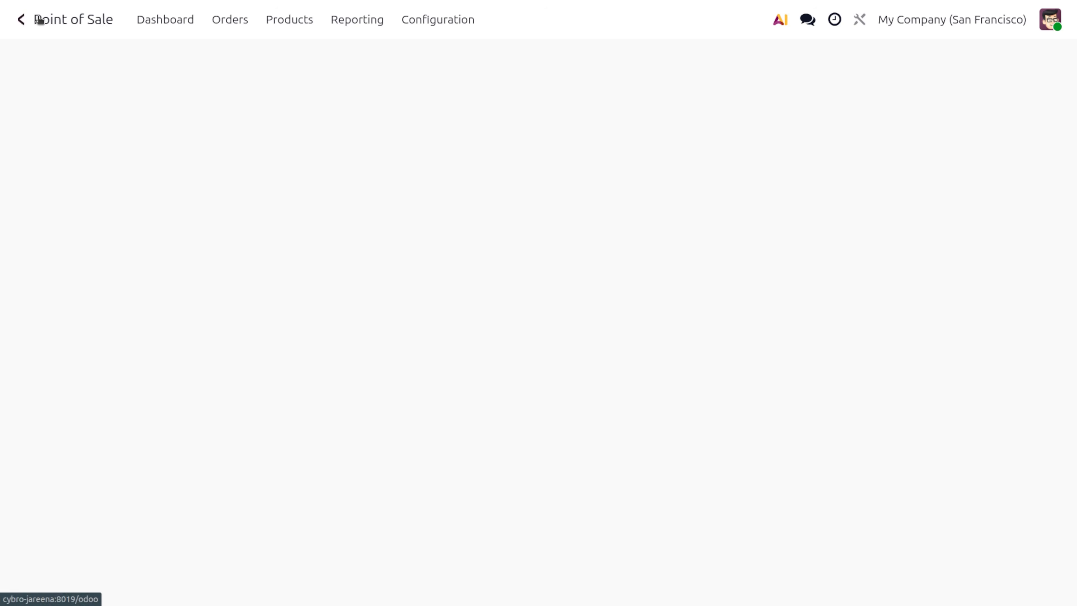
left_click(77, 177)
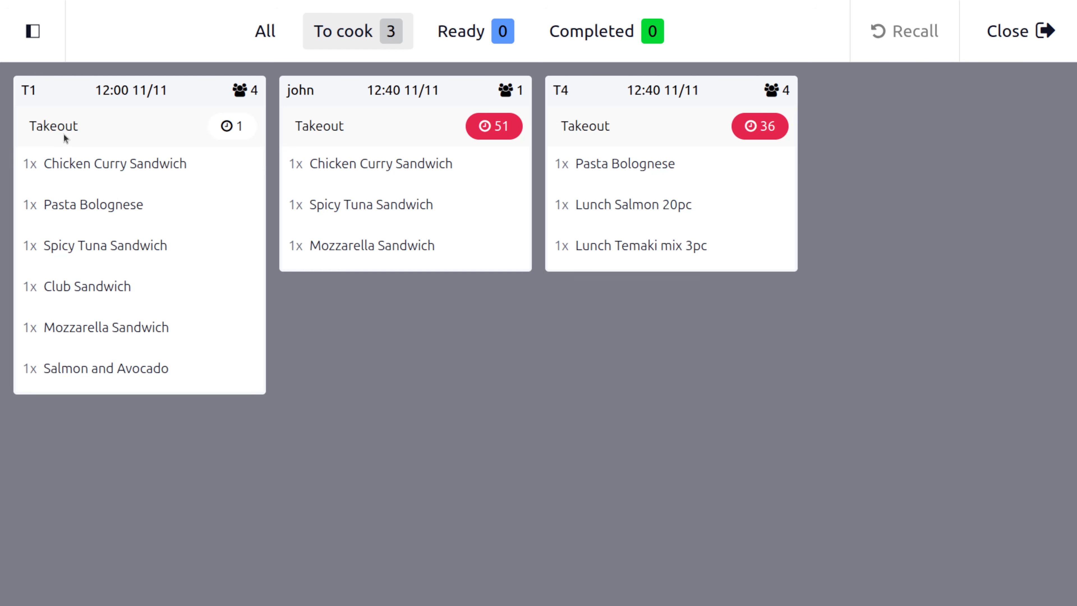
- Move order T1 to Ready, then Completed, clear it, and exit the preparation screen
left_click(121, 98)
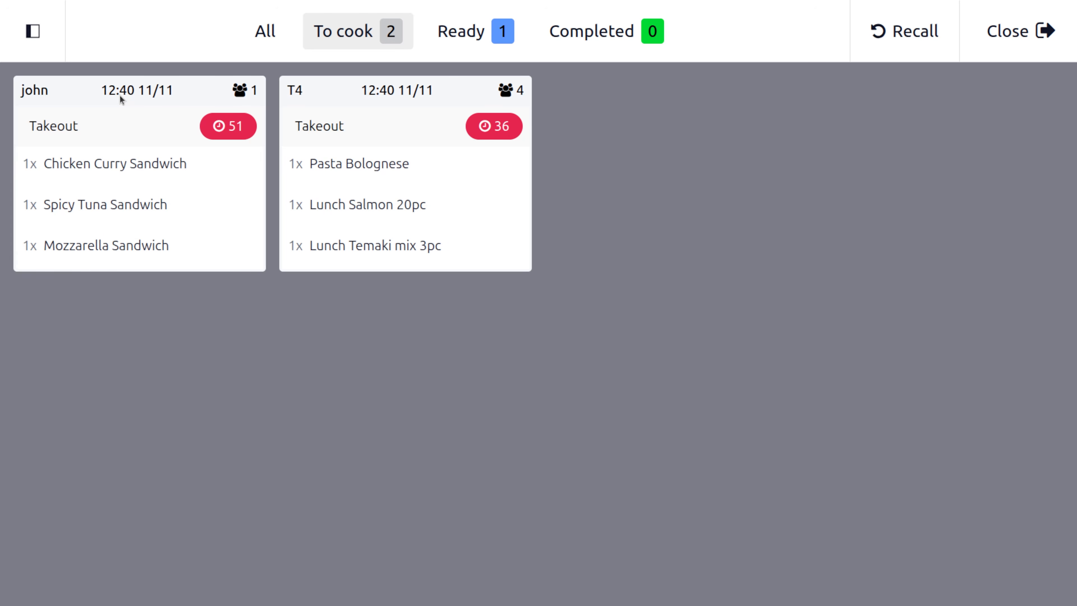
left_click(445, 31)
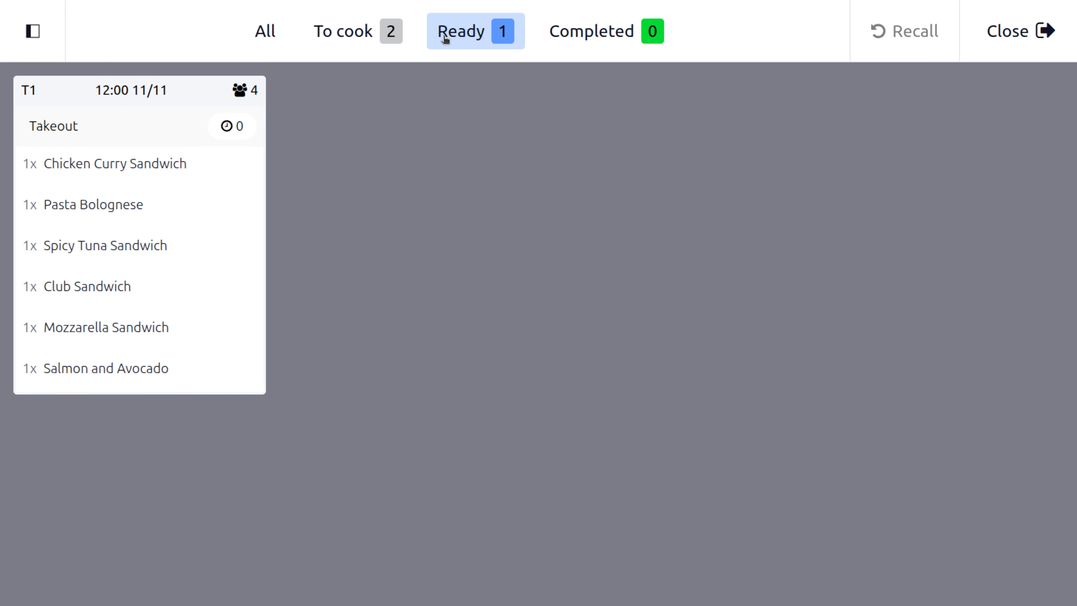
left_click(153, 84)
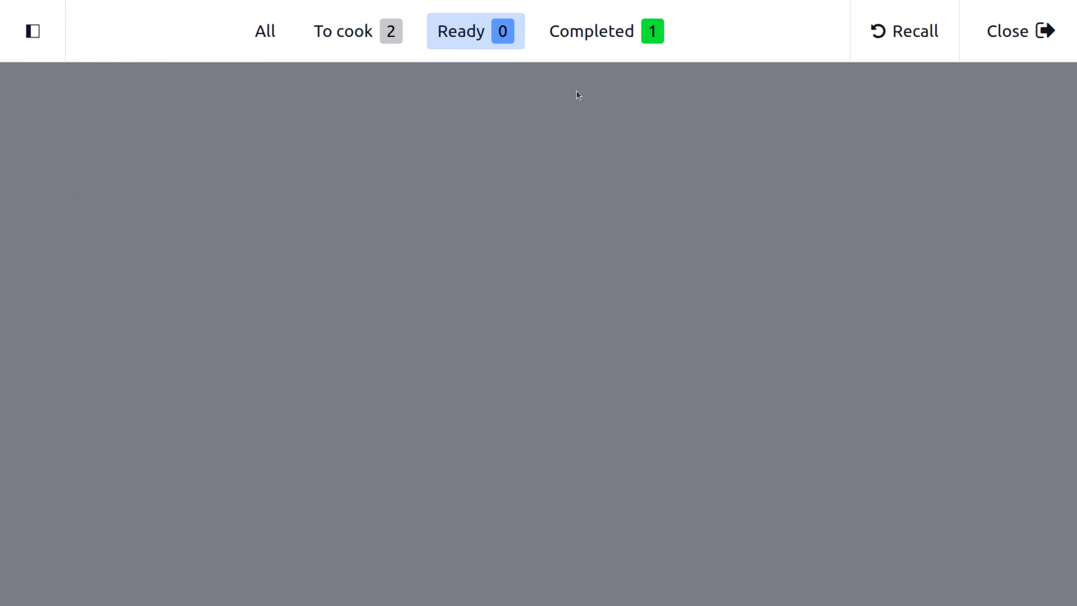
left_click(598, 29)
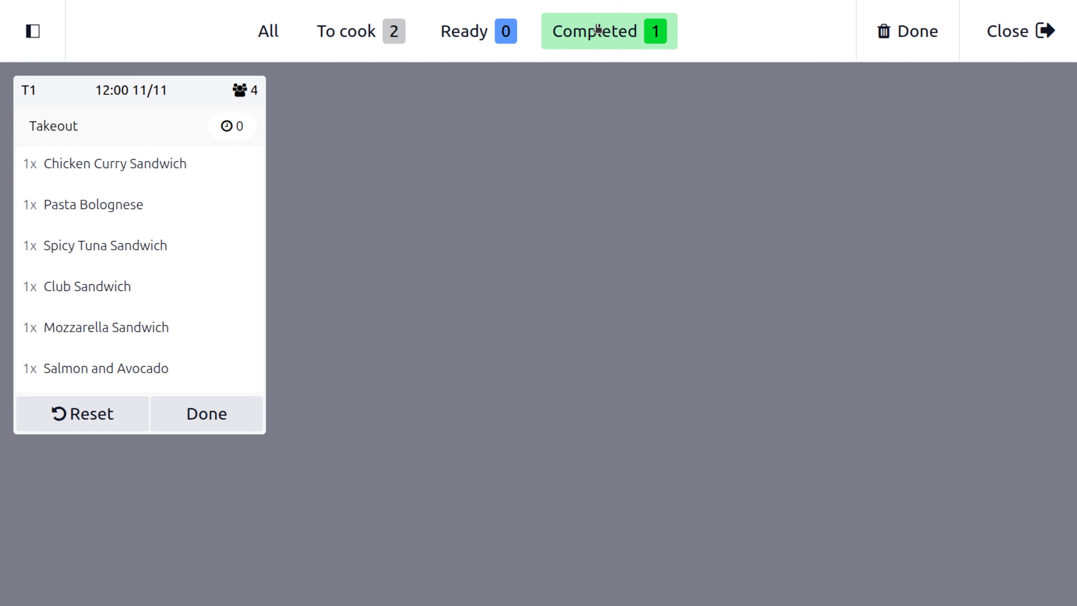
left_click(203, 415)
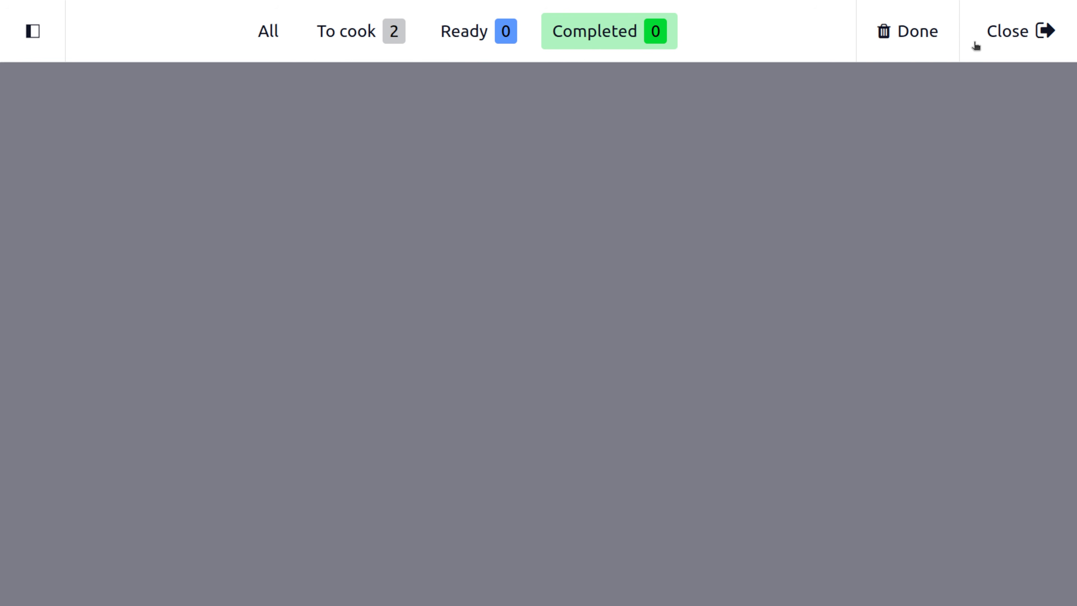
left_click(1012, 43)
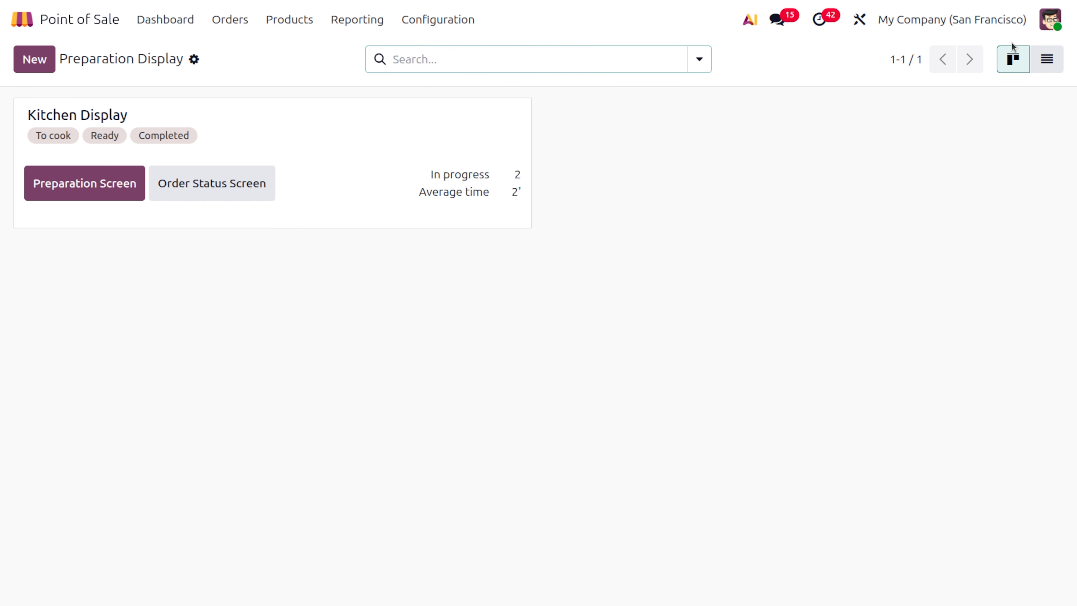
- Open table 6 in the Restaurant register and add Coca-Cola, Ice Tea and Water as course 1
left_click(185, 13)
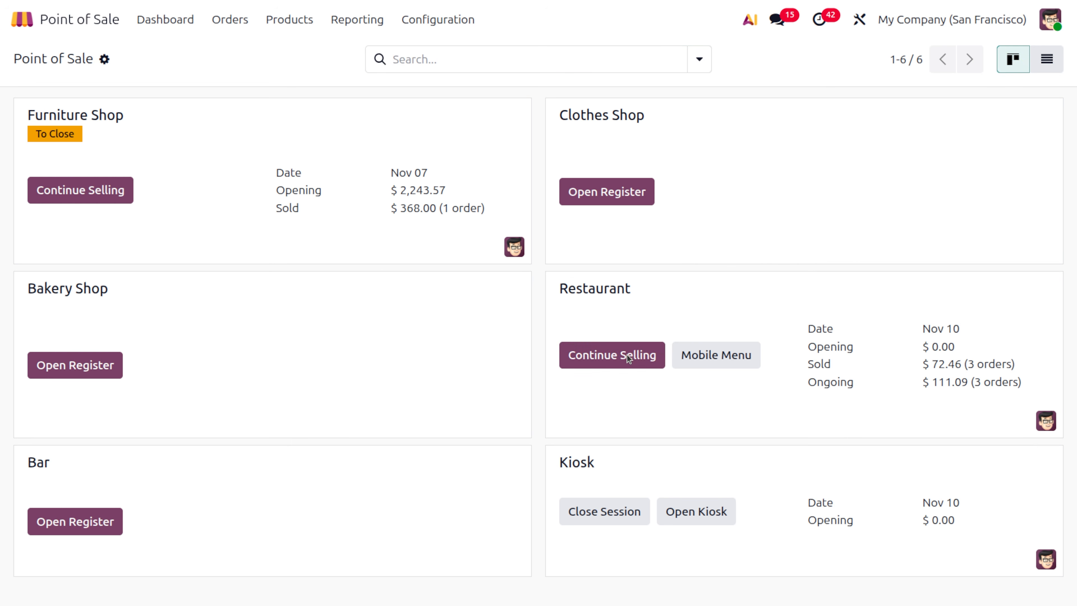
left_click(627, 355)
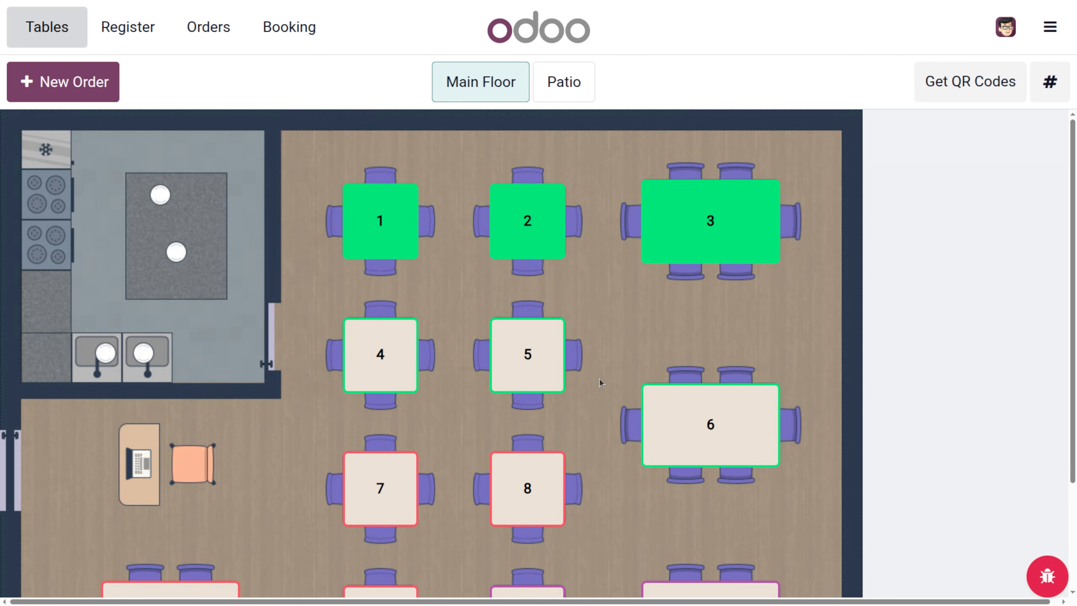
left_click(694, 400)
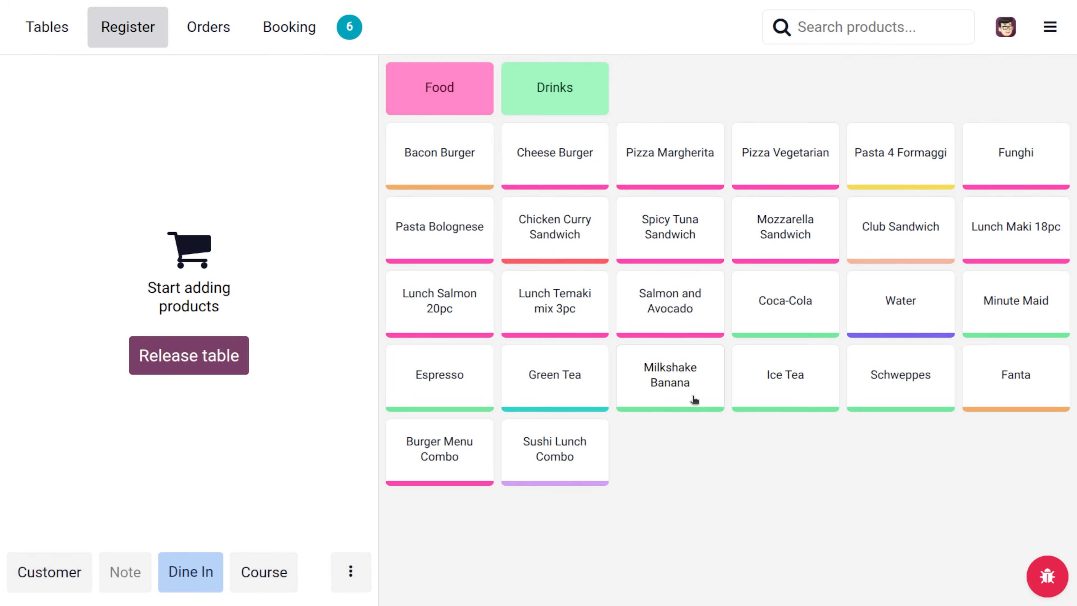
left_click(282, 561)
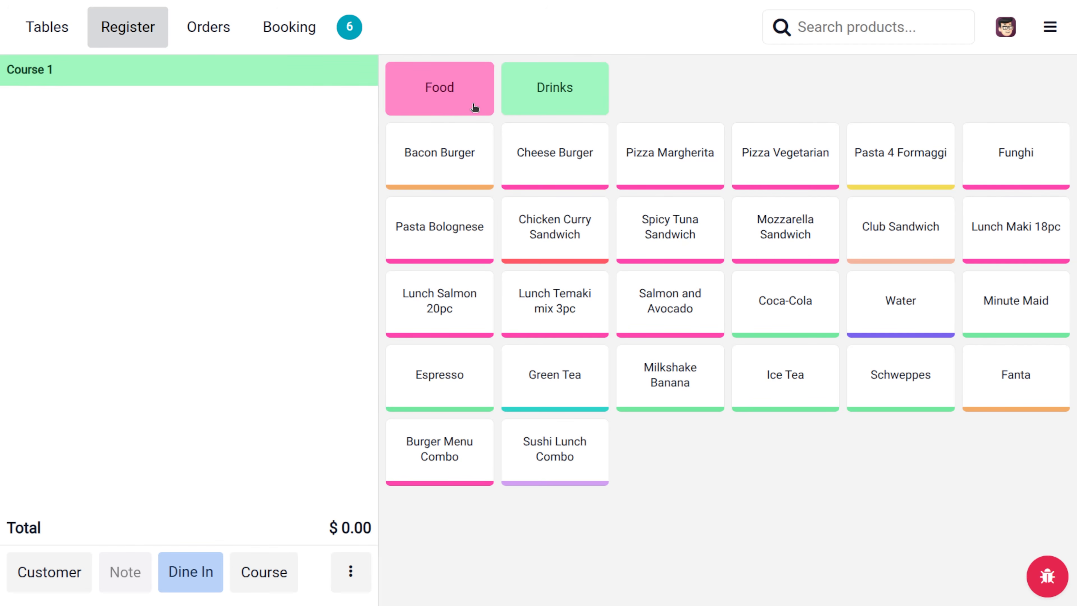
left_click(554, 98)
left_click(461, 154)
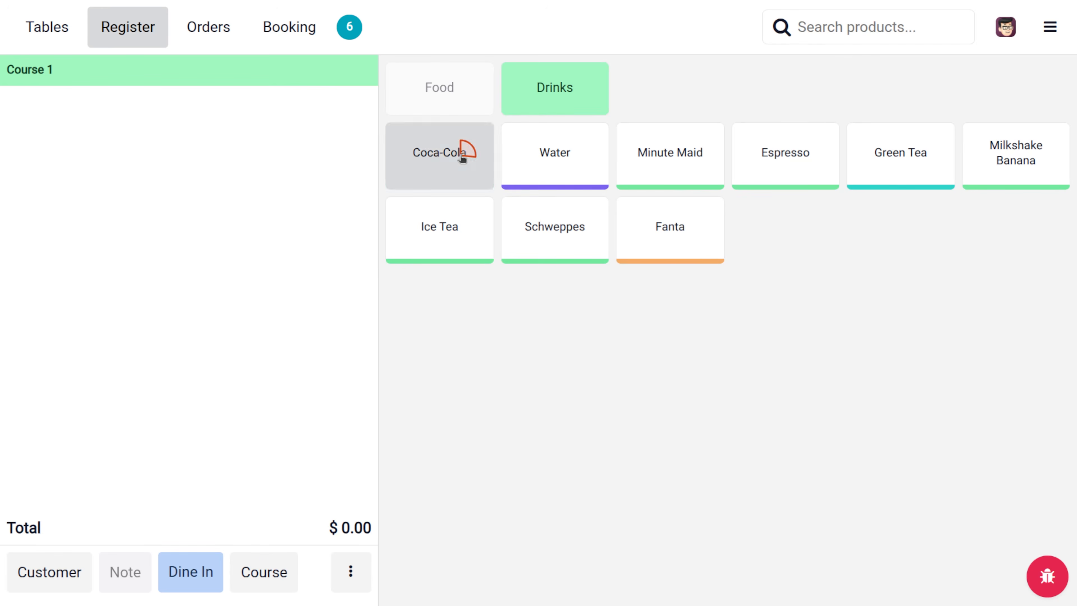
left_click(473, 231)
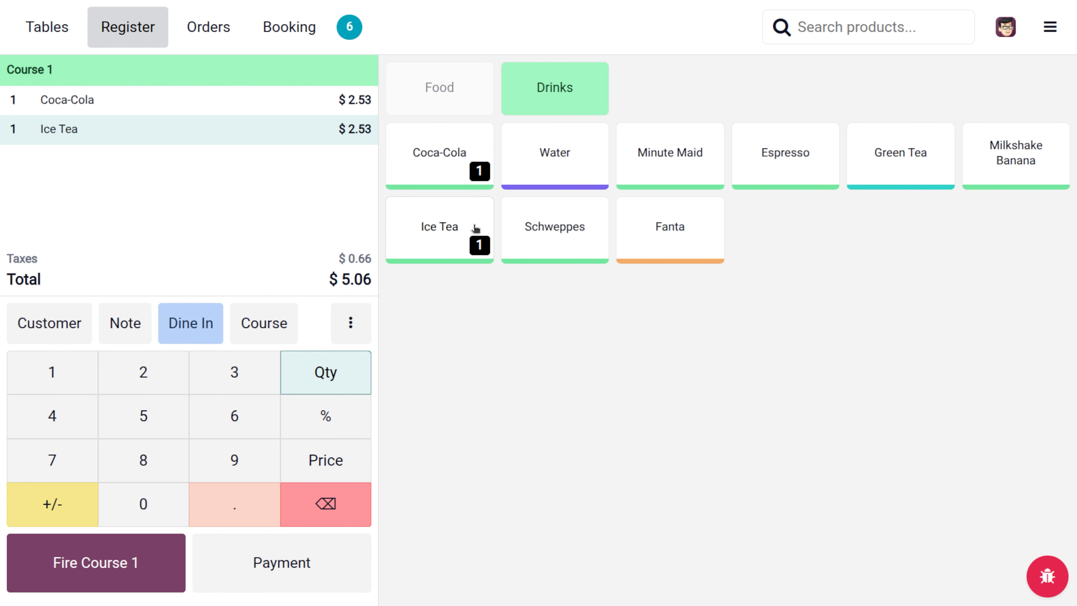
left_click(581, 163)
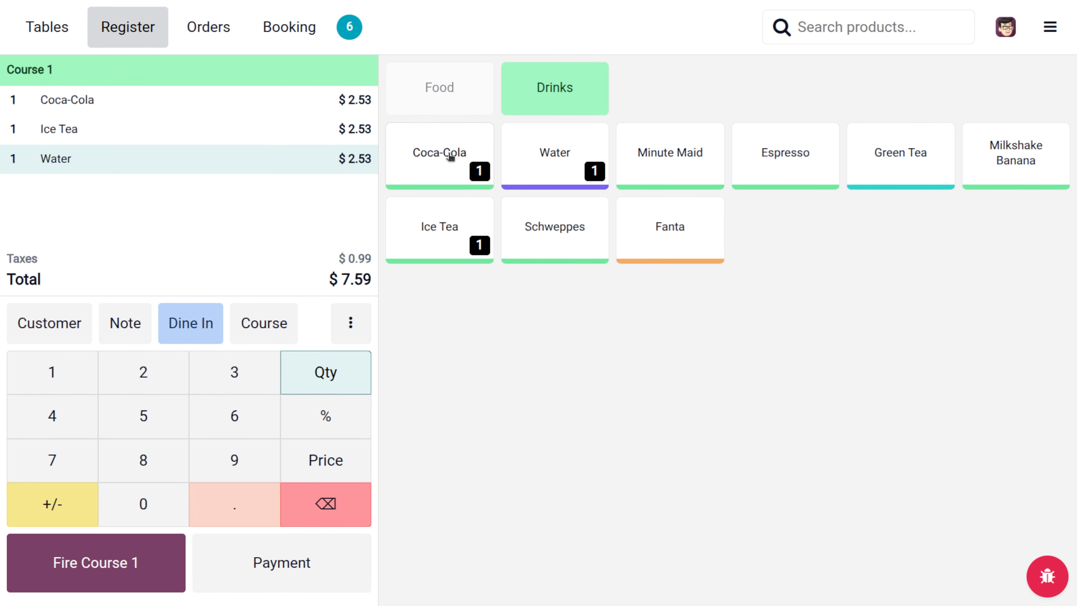
- Add Bacon and Cheese Burgers with Belgian fries as course 2, Club Sandwich as course 3, and send
left_click(450, 80)
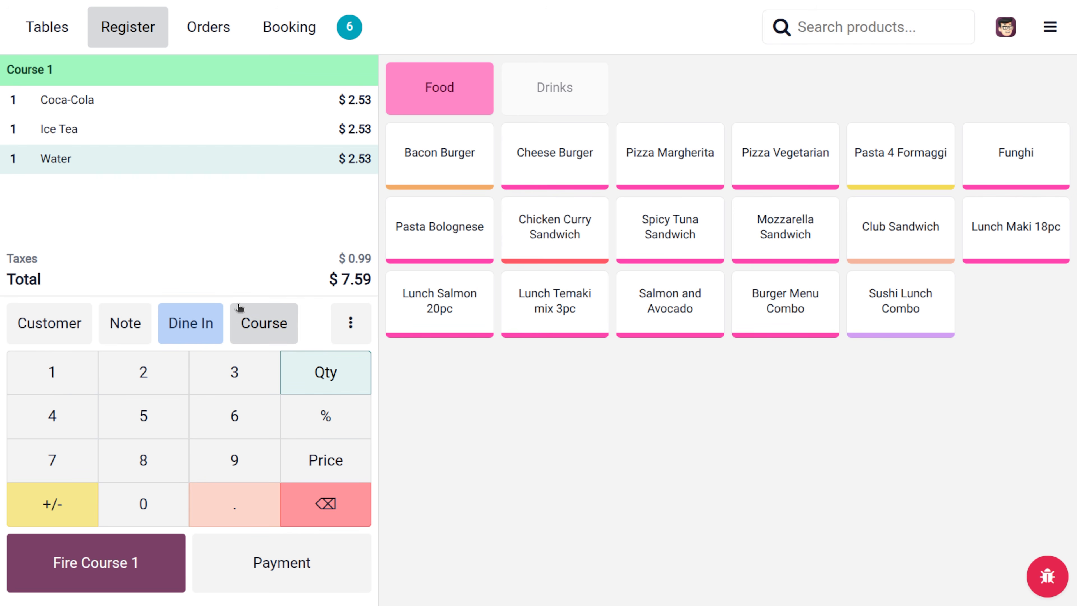
left_click(254, 322)
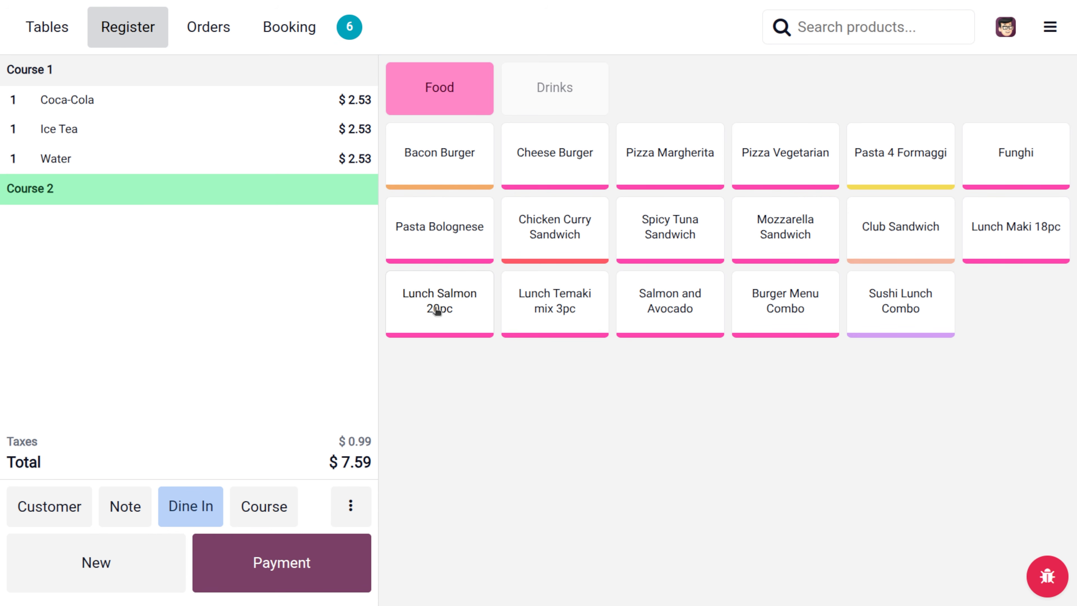
left_click(443, 169)
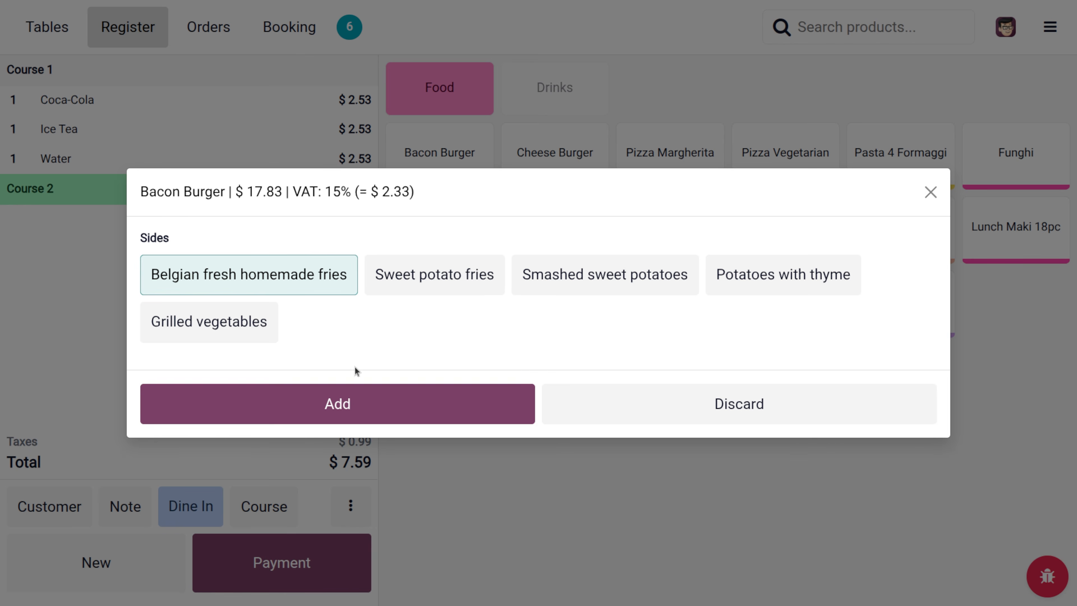
left_click(355, 387)
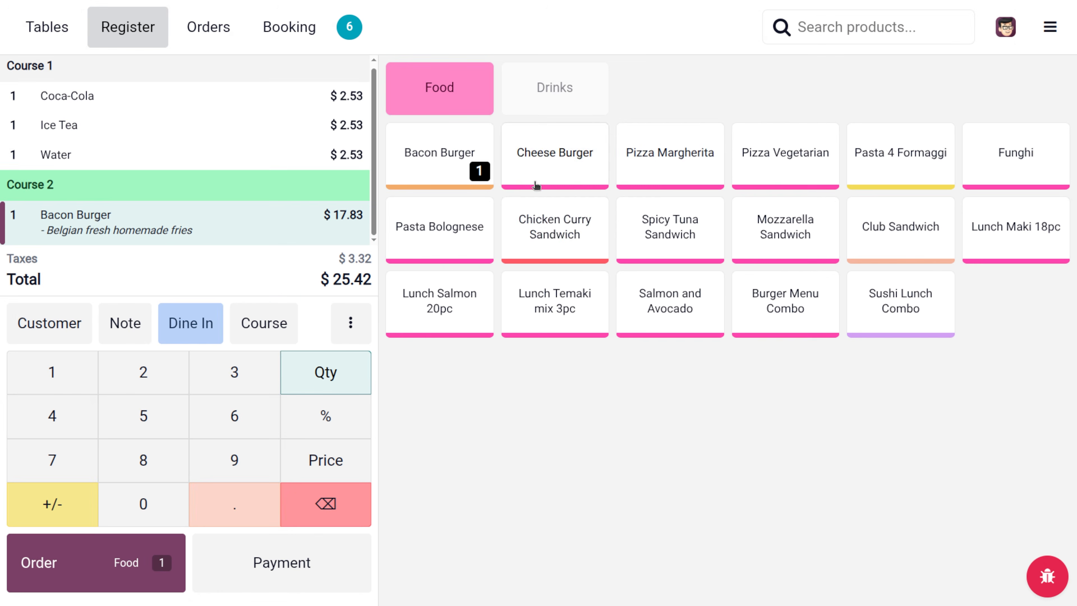
left_click(537, 172)
left_click(378, 408)
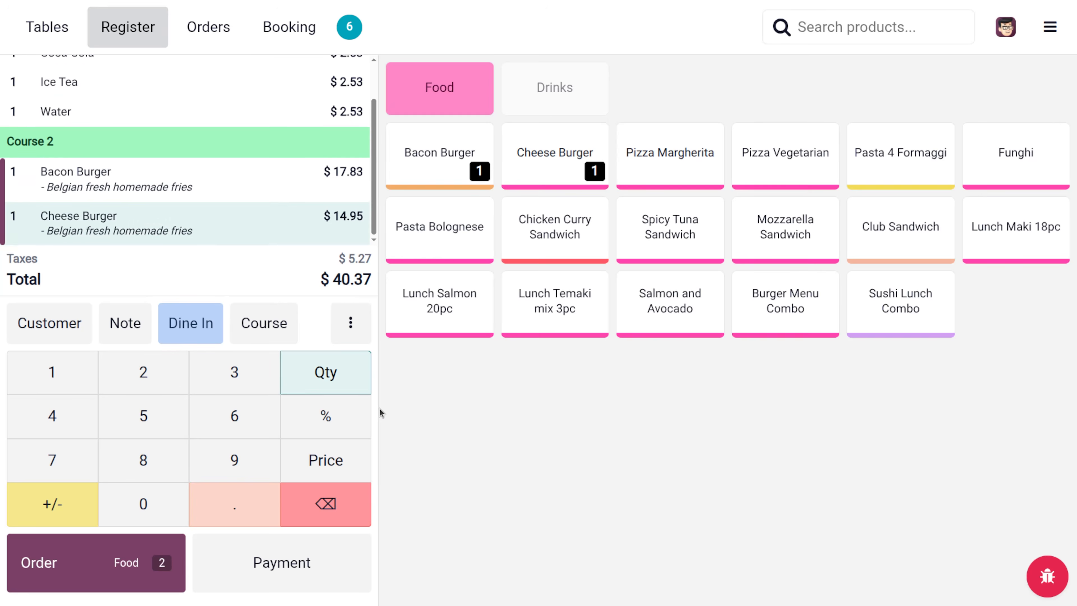
left_click(274, 320)
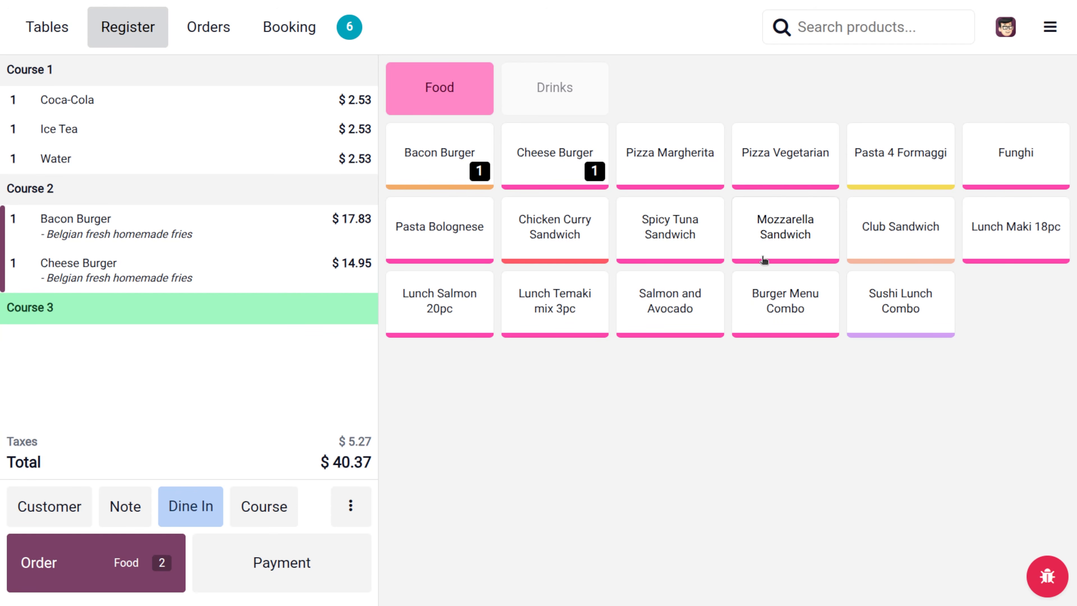
left_click(882, 236)
left_click(92, 565)
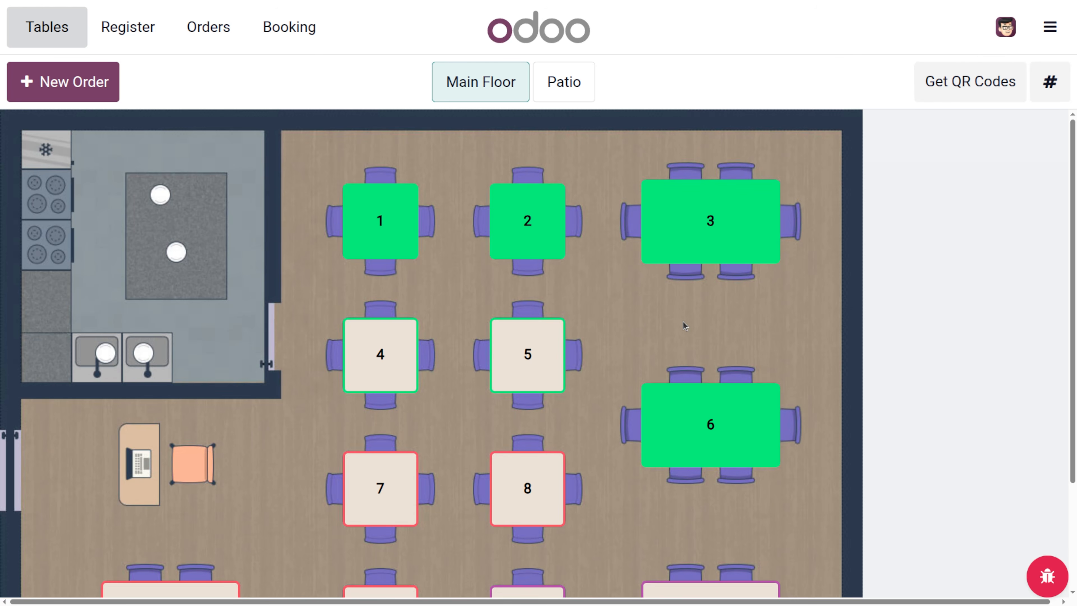
- Leave the POS for the backend and launch the Preparation Display's kitchen screen
left_click(1049, 31)
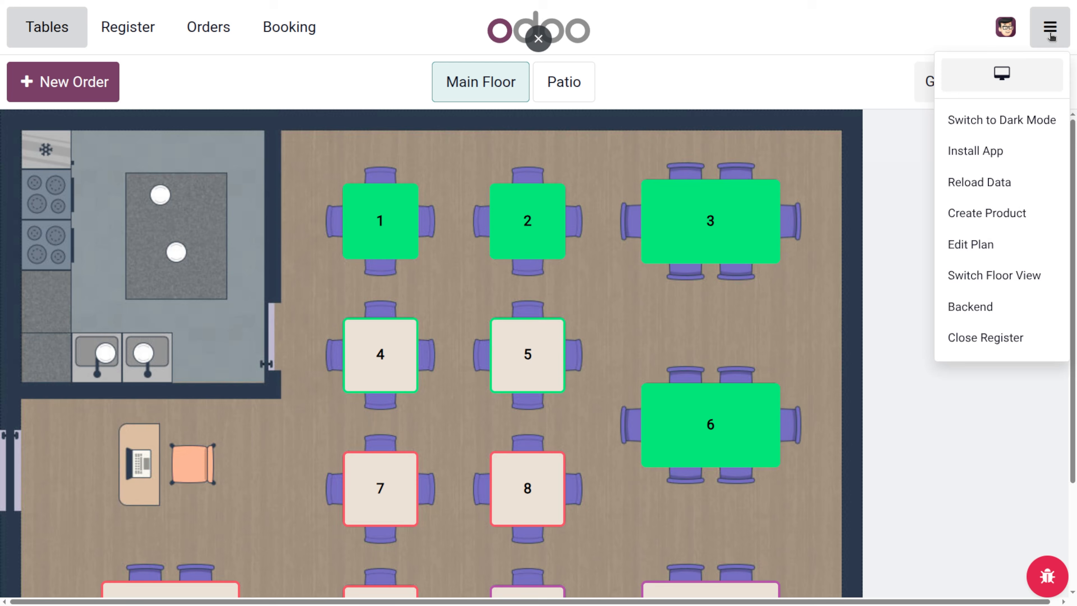
left_click(1012, 312)
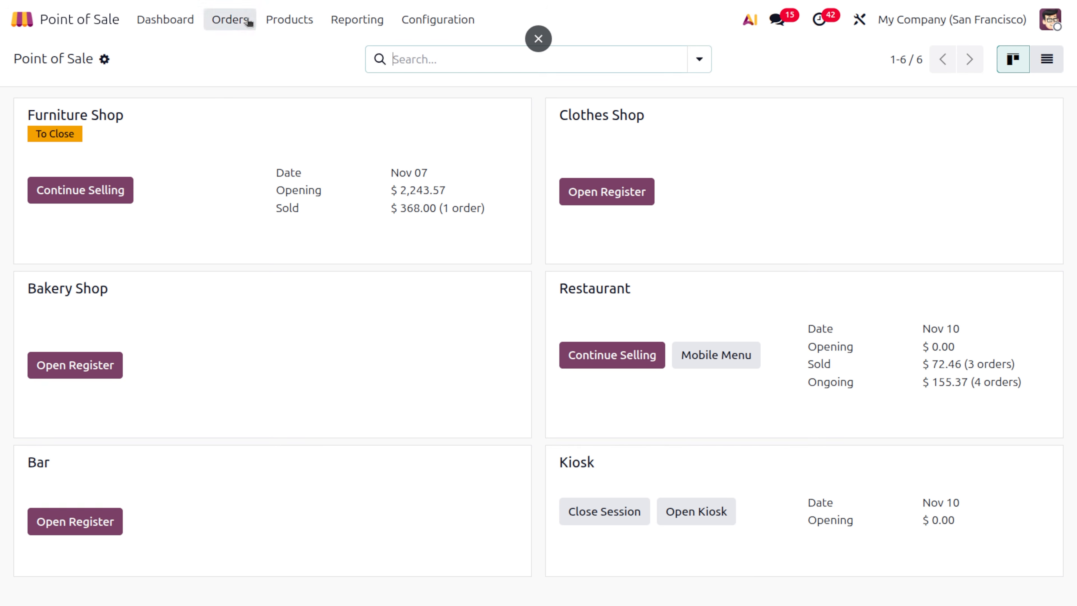
left_click(245, 20)
left_click(283, 119)
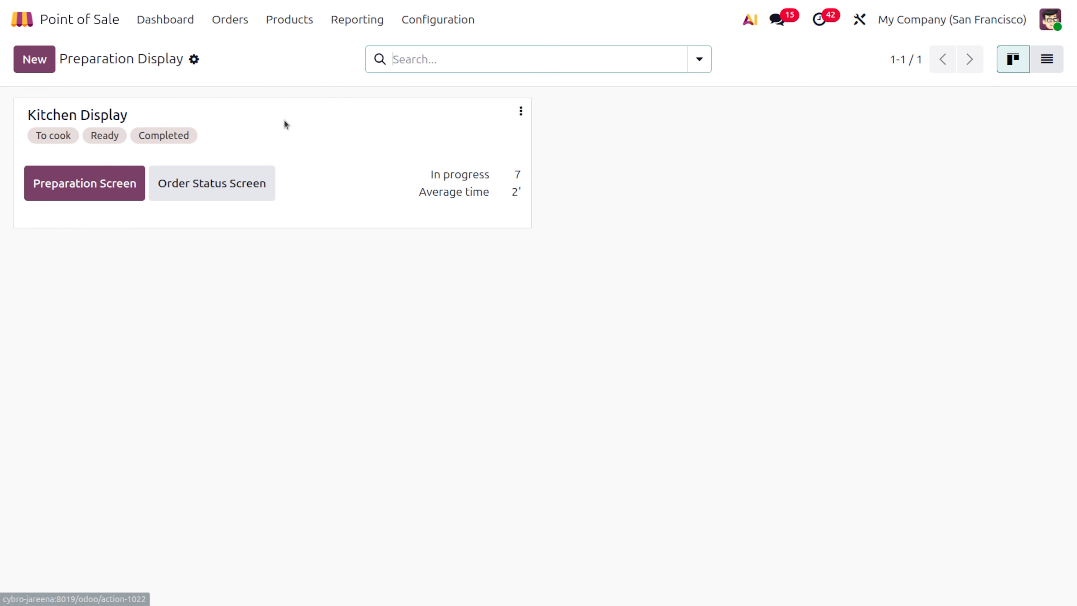
left_click(106, 171)
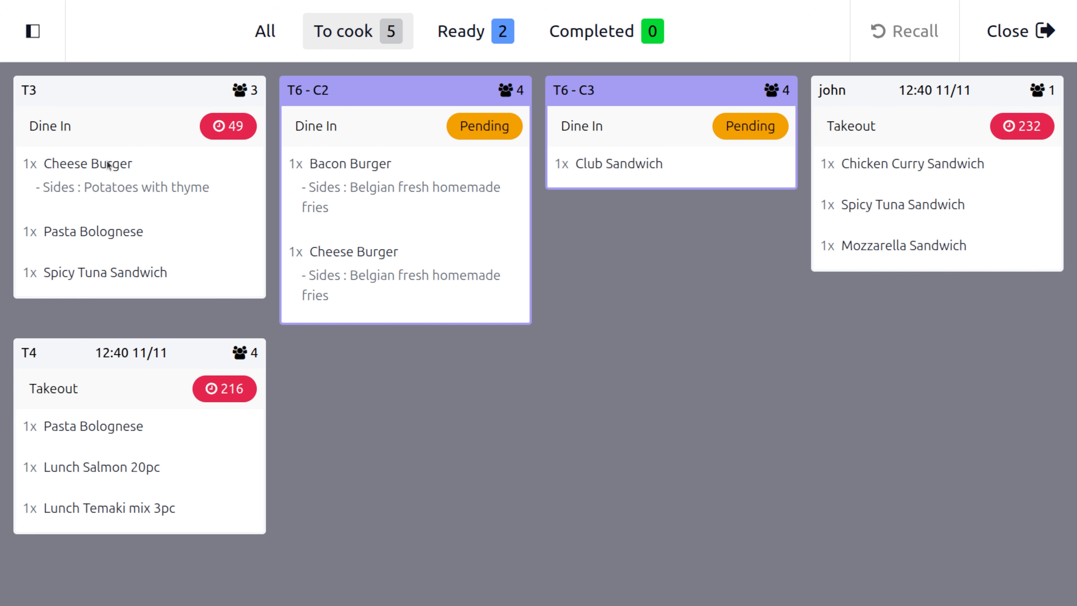
- Mark T6 - C2's Bacon and Cheese Burgers prepared, serve T2 - C2 from Ready, then exit
left_click(414, 197)
left_click(391, 265)
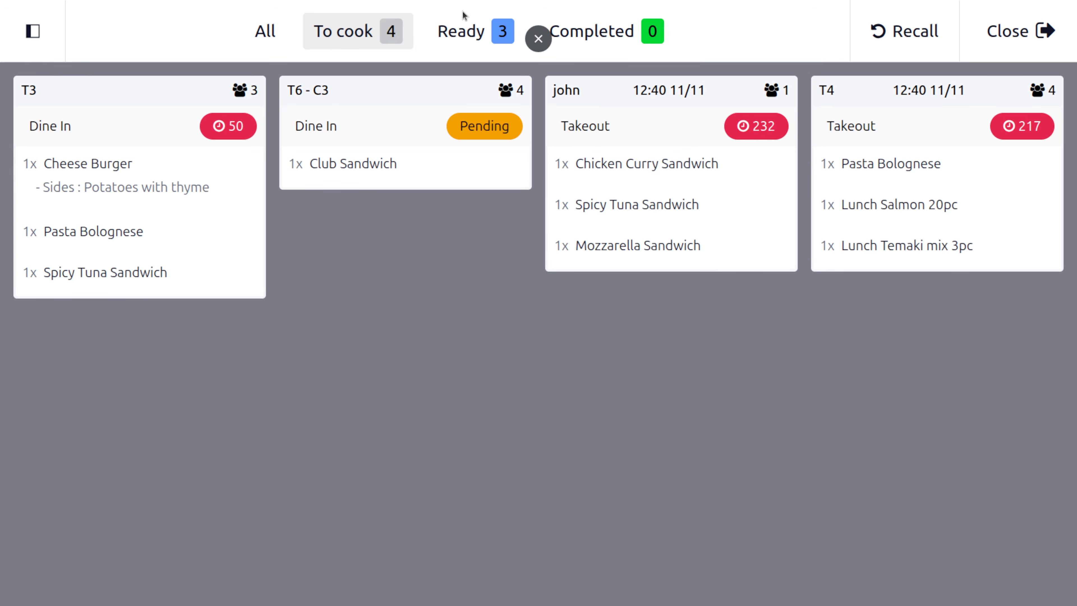
left_click(475, 34)
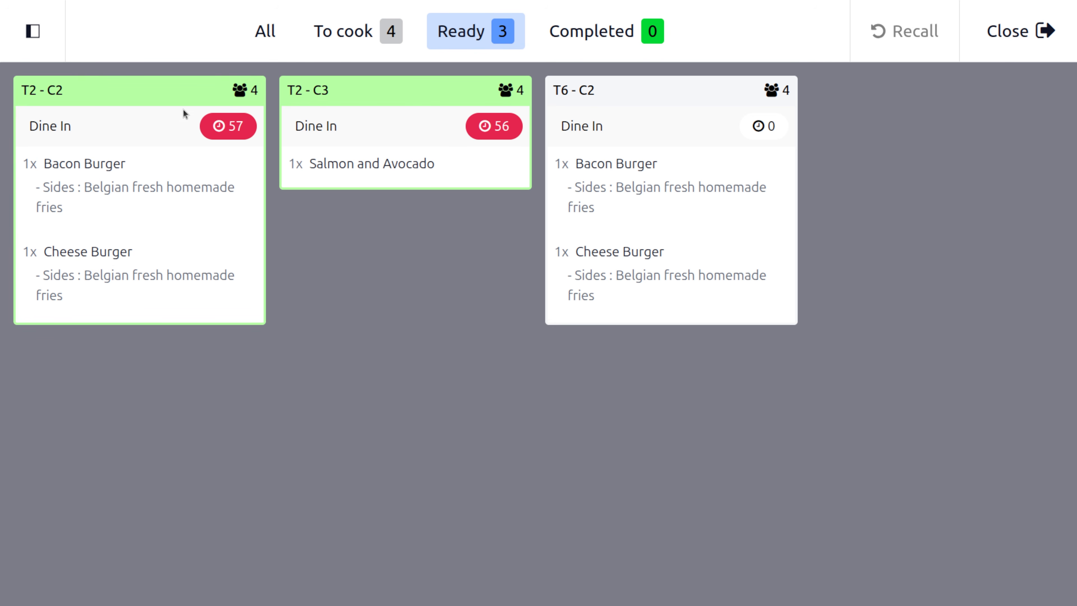
left_click(84, 145)
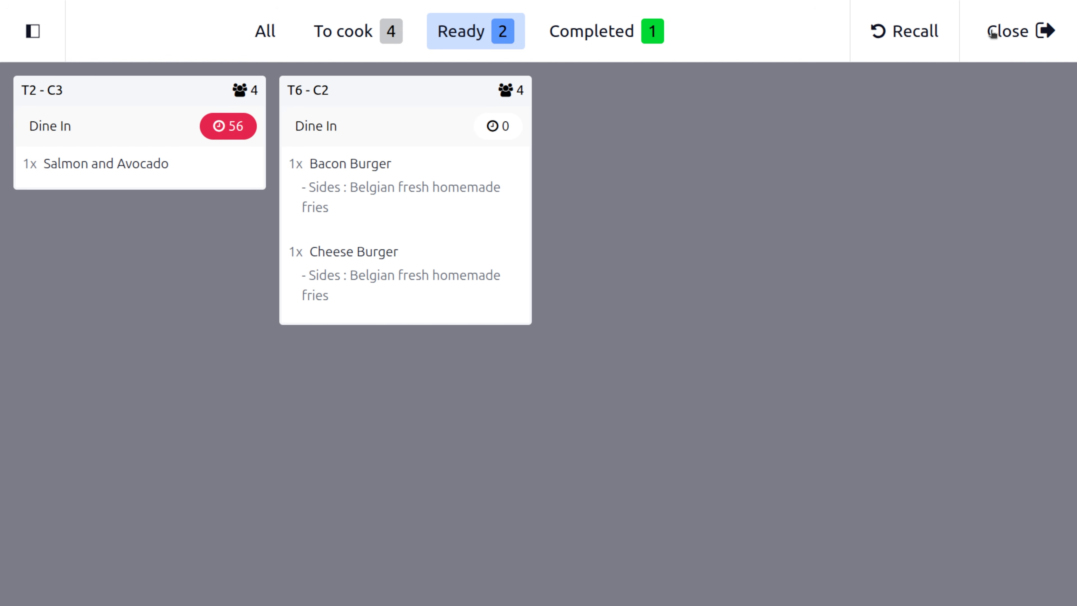
left_click(1017, 30)
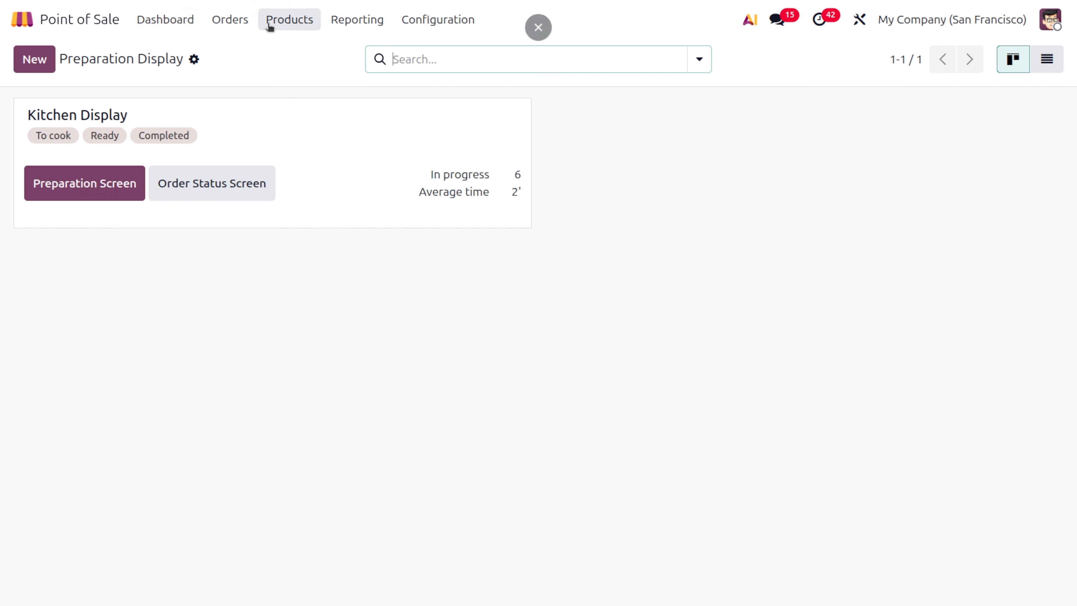
- Reopen table 6 in the Restaurant register, fire course 2, then switch to the backend
left_click(149, 14)
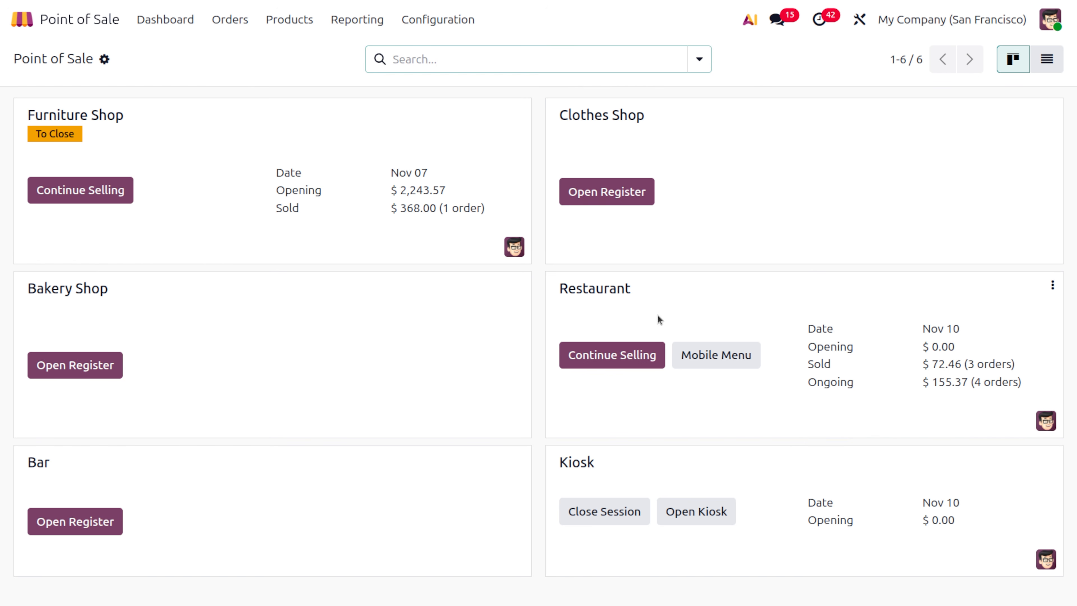
left_click(610, 346)
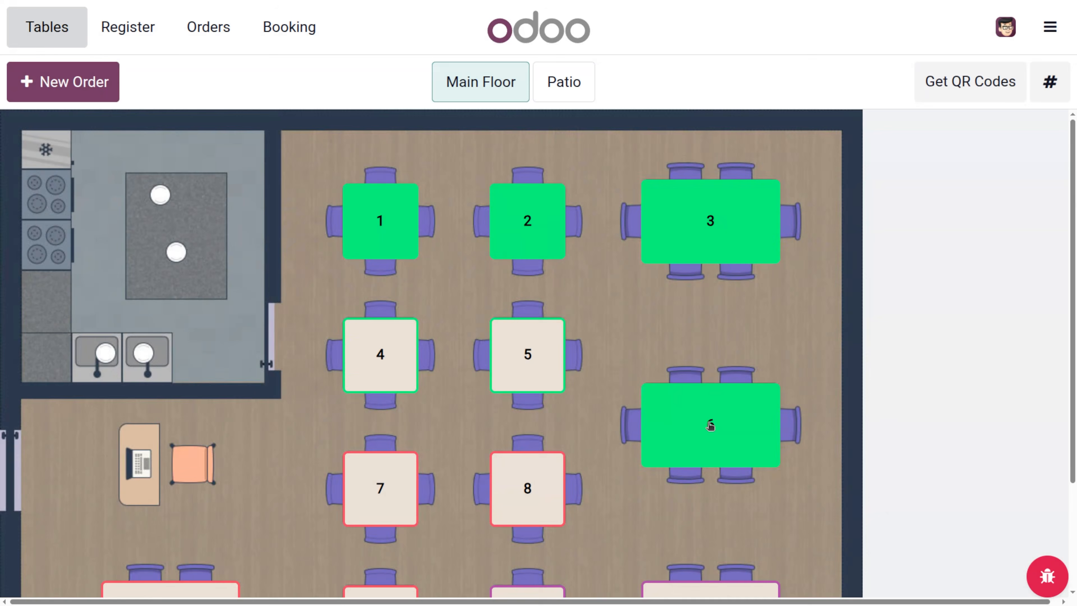
left_click(711, 426)
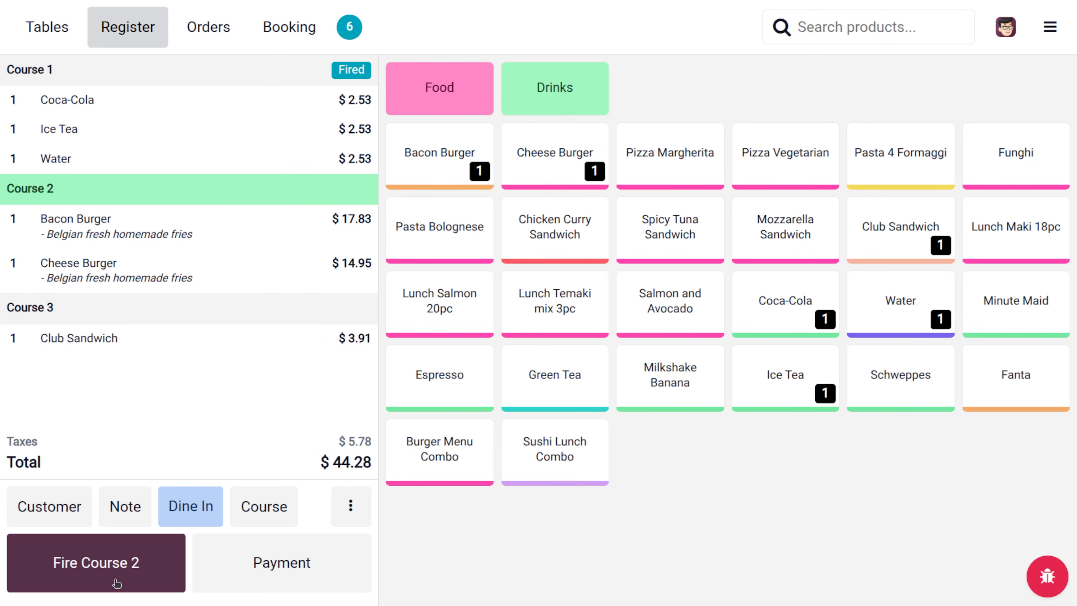
left_click(204, 246)
left_click(144, 569)
left_click(141, 569)
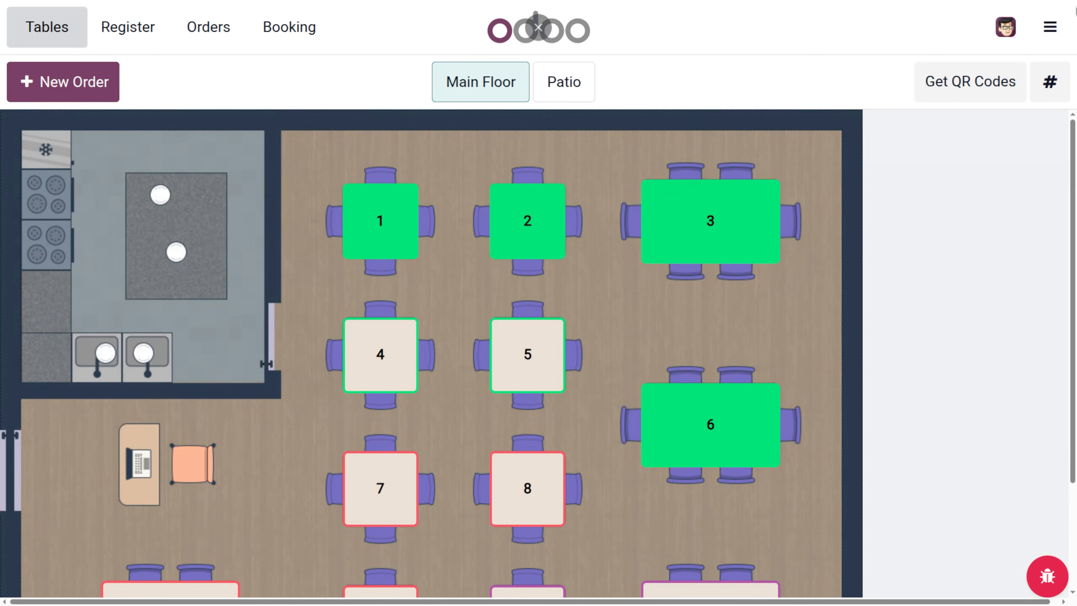
left_click(1050, 26)
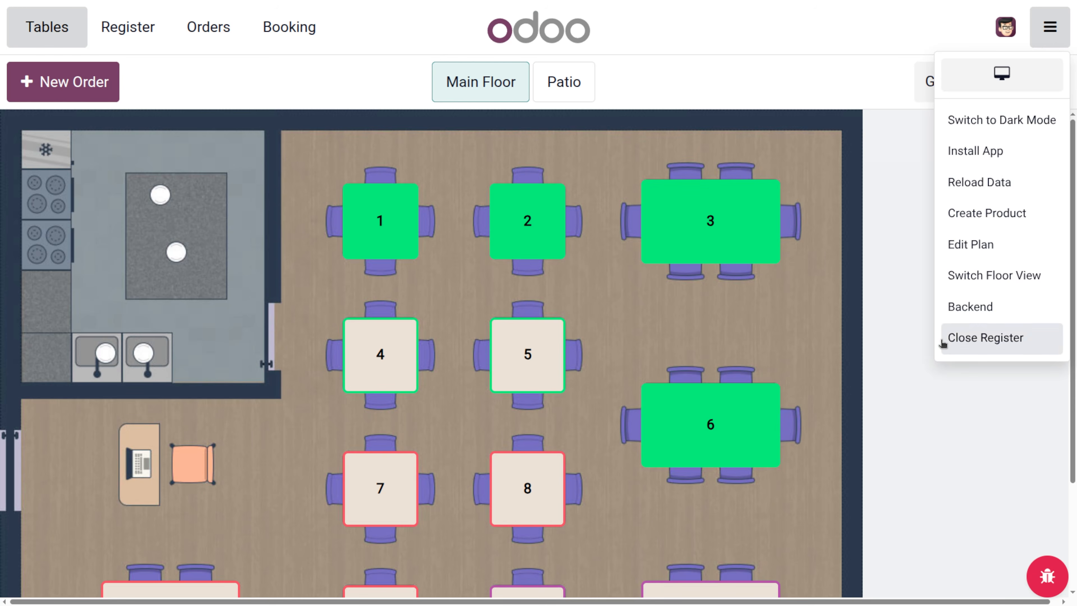
left_click(975, 307)
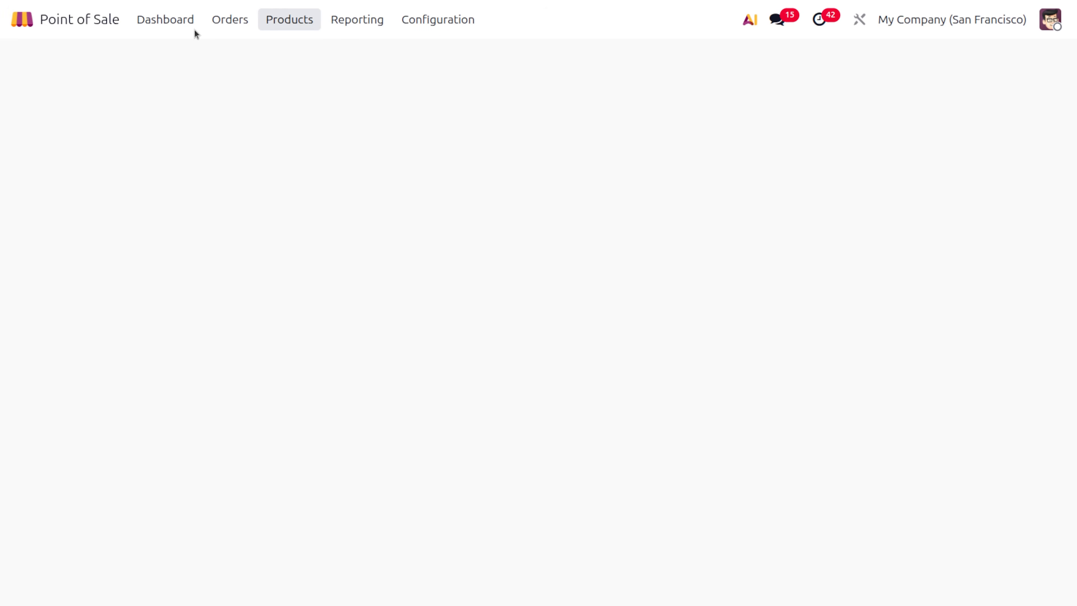
- Open the preparation screen and tick T6 - C2's Bacon and Cheese Burgers under Ready
left_click(219, 22)
left_click(268, 130)
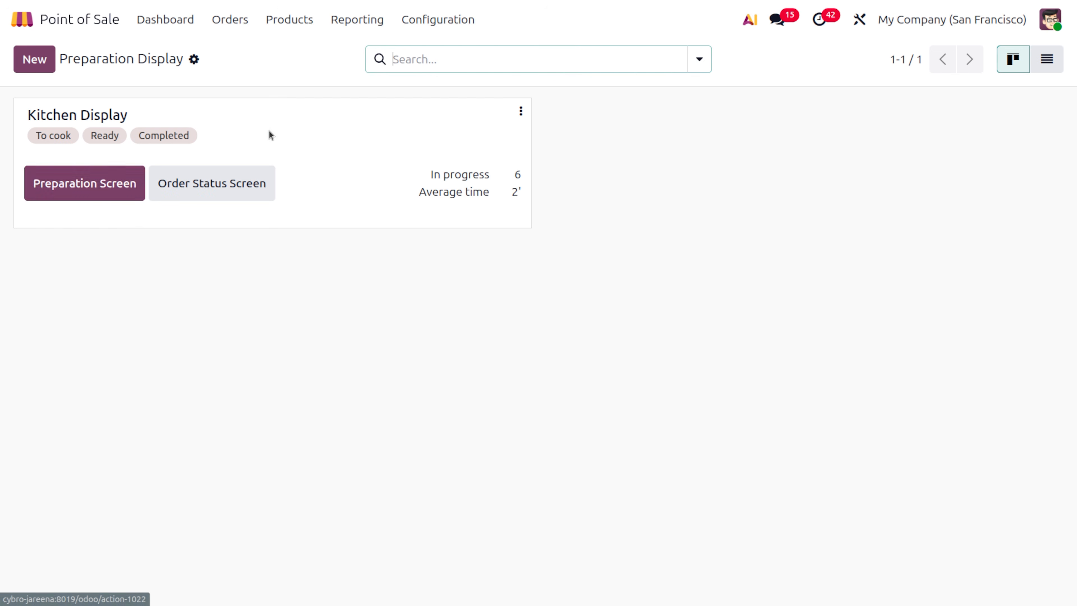
left_click(70, 191)
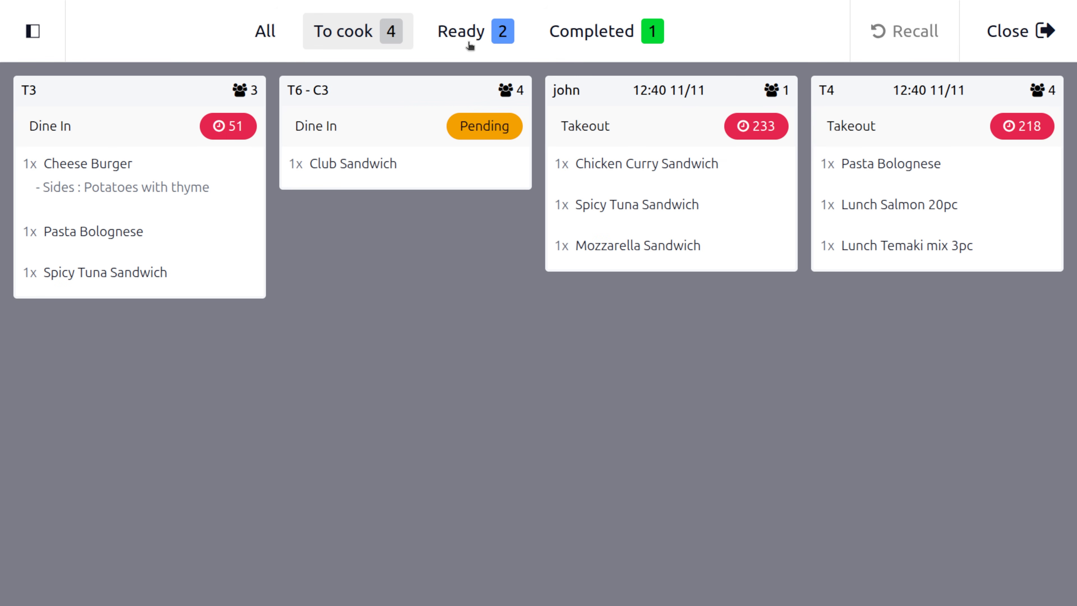
left_click(461, 34)
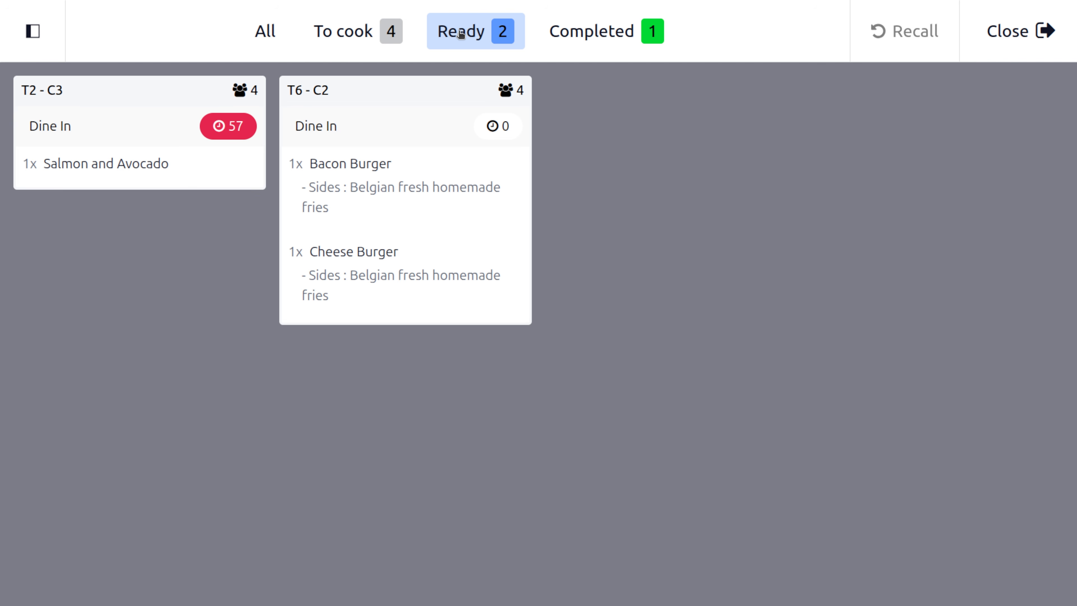
left_click(440, 147)
left_click(414, 255)
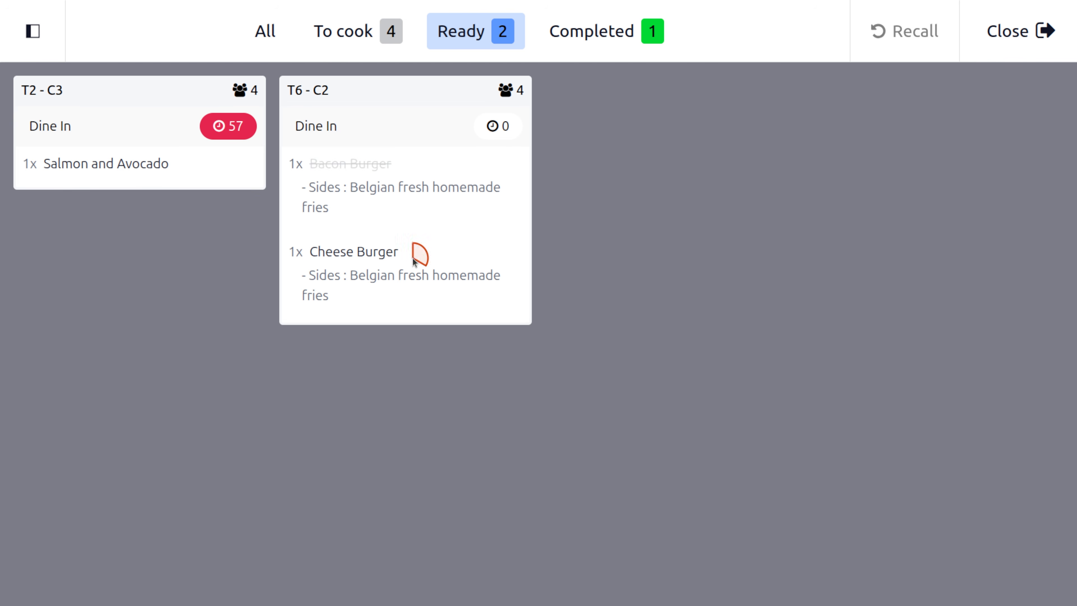
- Clear completed orders T6 - C2 and T2 - C2, recheck the Completed list, then return to the dashboard
left_click(590, 46)
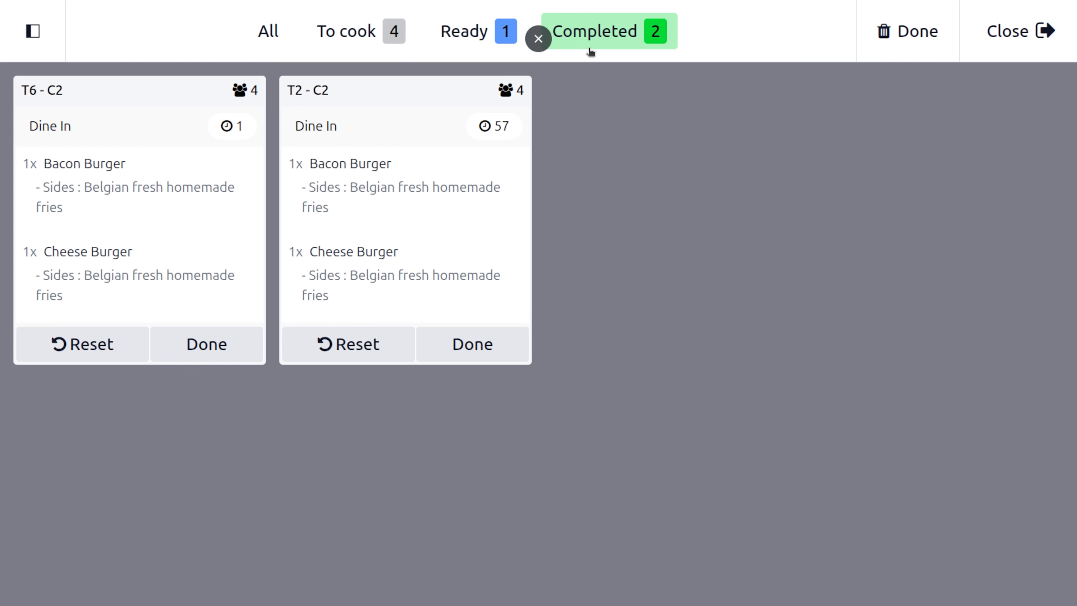
left_click(217, 354)
left_click(231, 344)
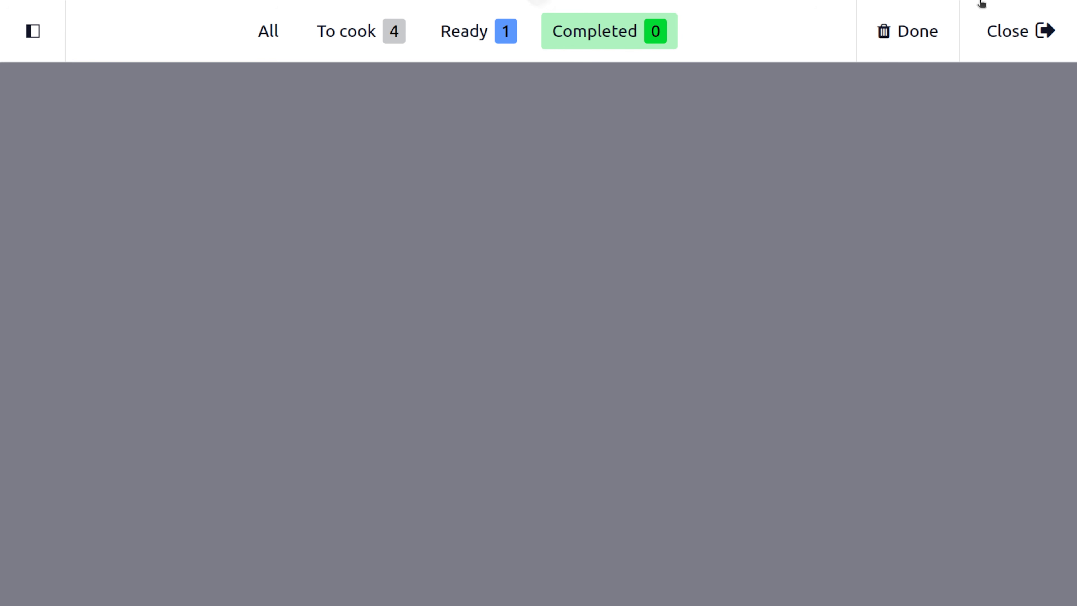
left_click(1002, 38)
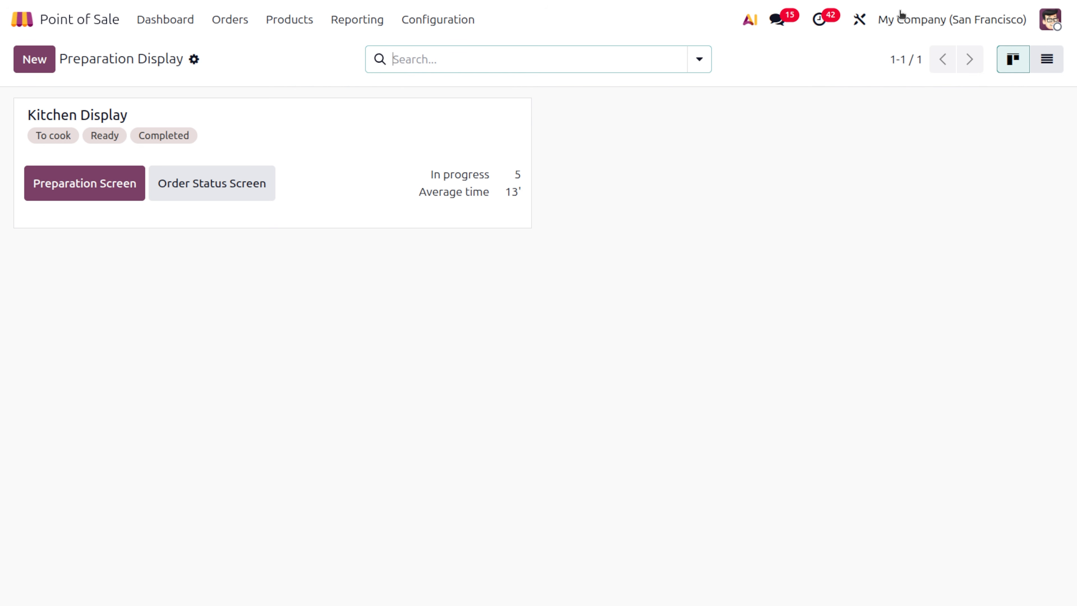
left_click(102, 190)
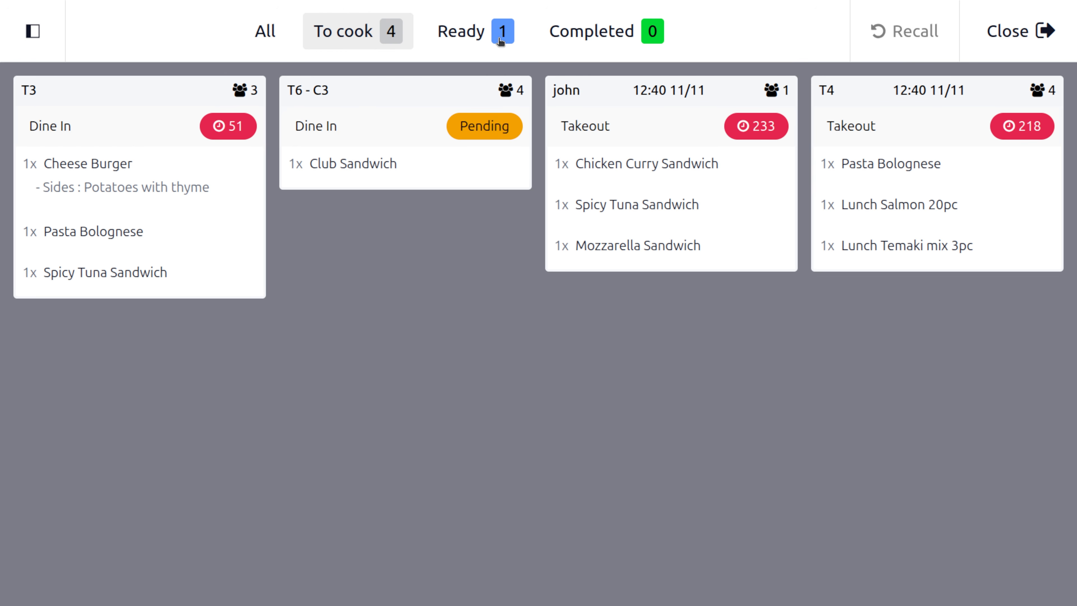
left_click(584, 29)
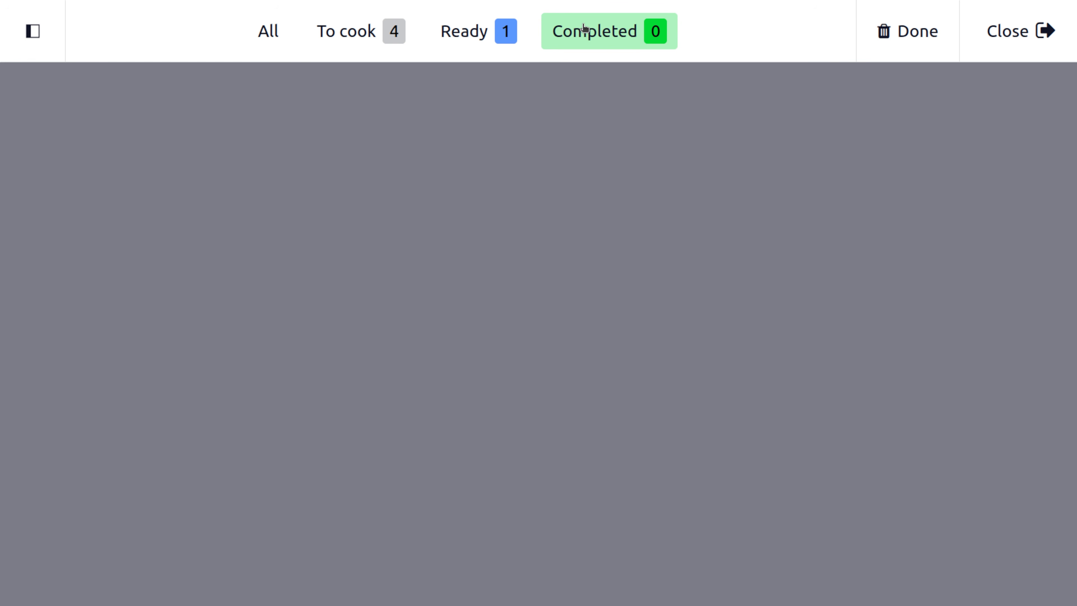
left_click(897, 26)
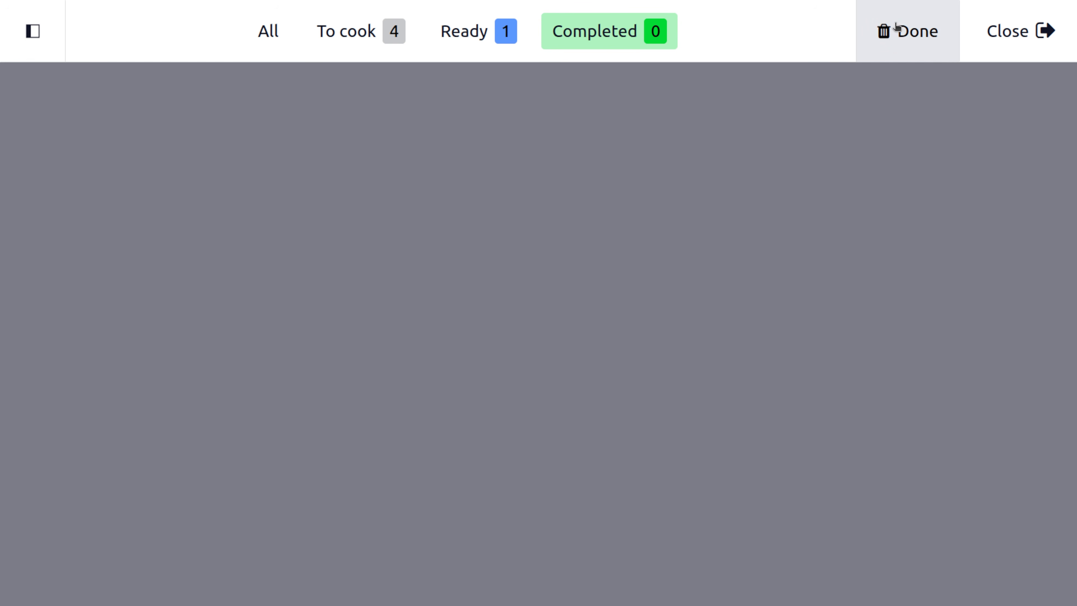
left_click(1045, 31)
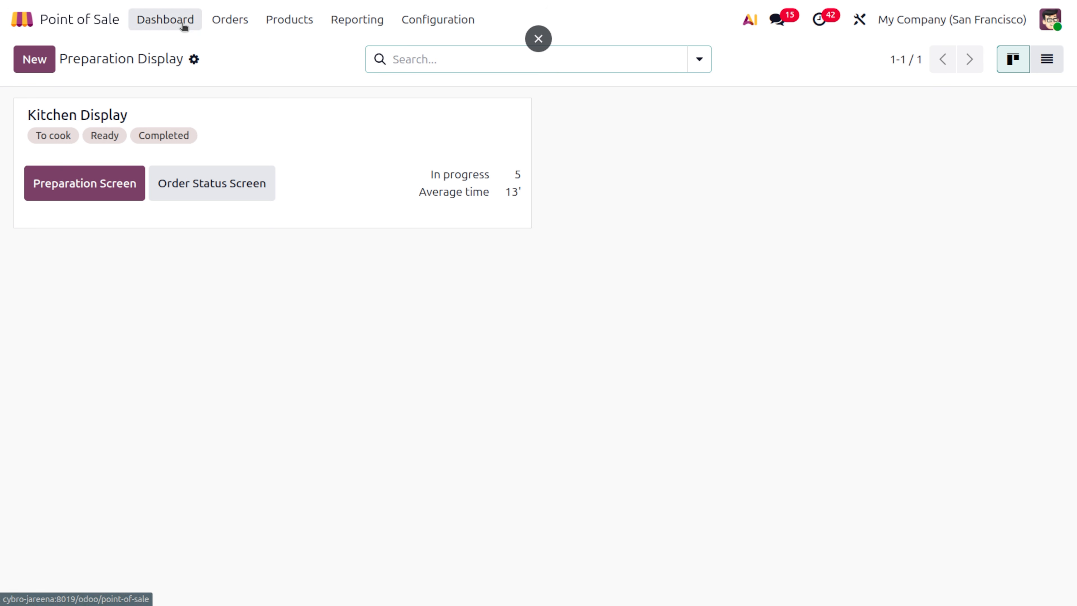
left_click(184, 23)
- Open table 6's order and star Chicken Curry Sandwich as a favourite in its product details
left_click(617, 361)
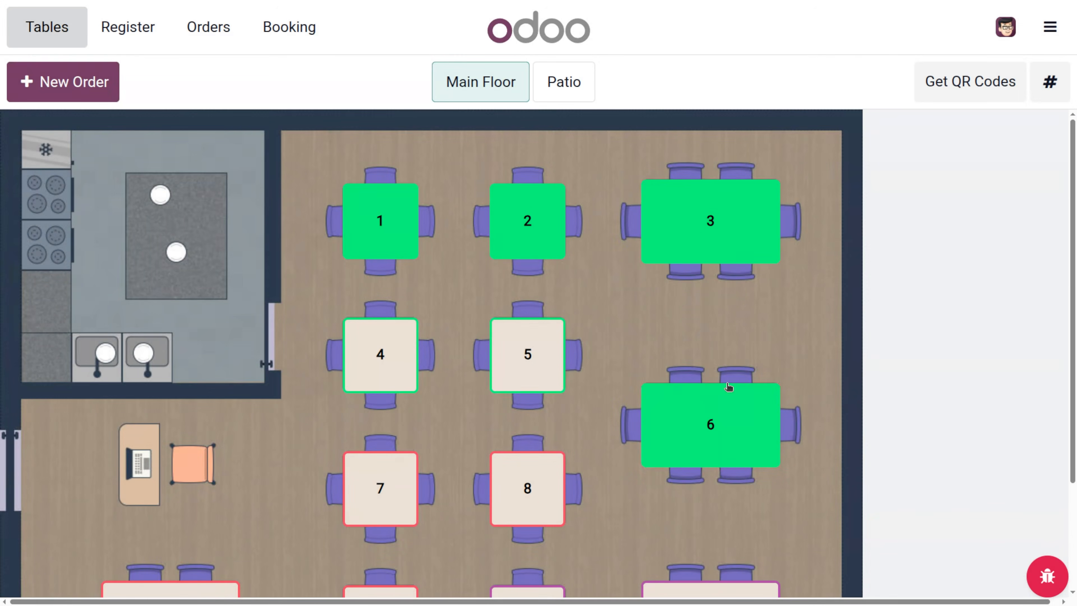
left_click(766, 427)
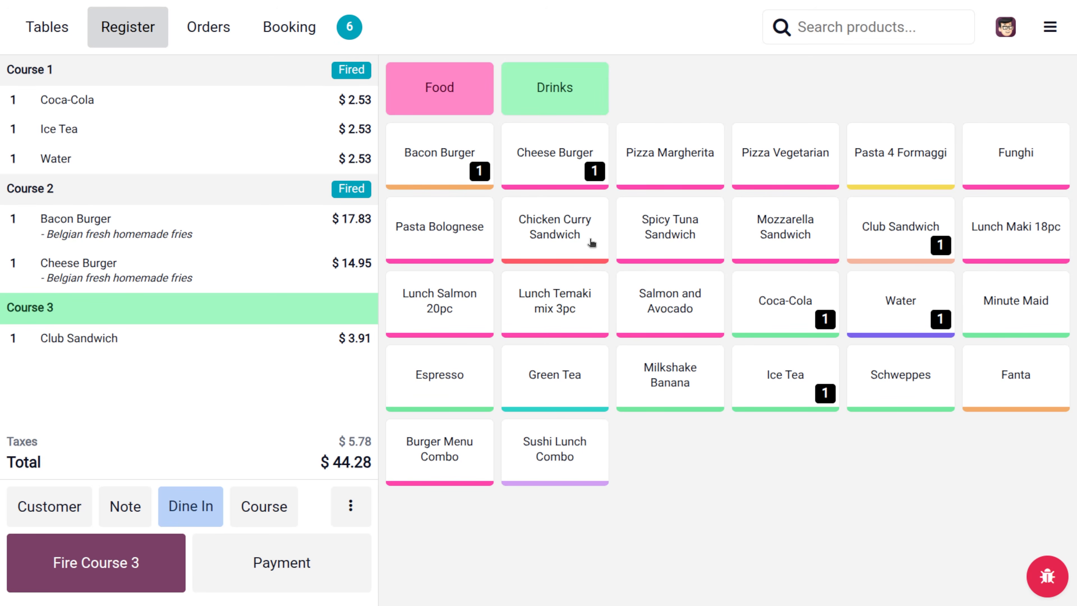
left_click(570, 208)
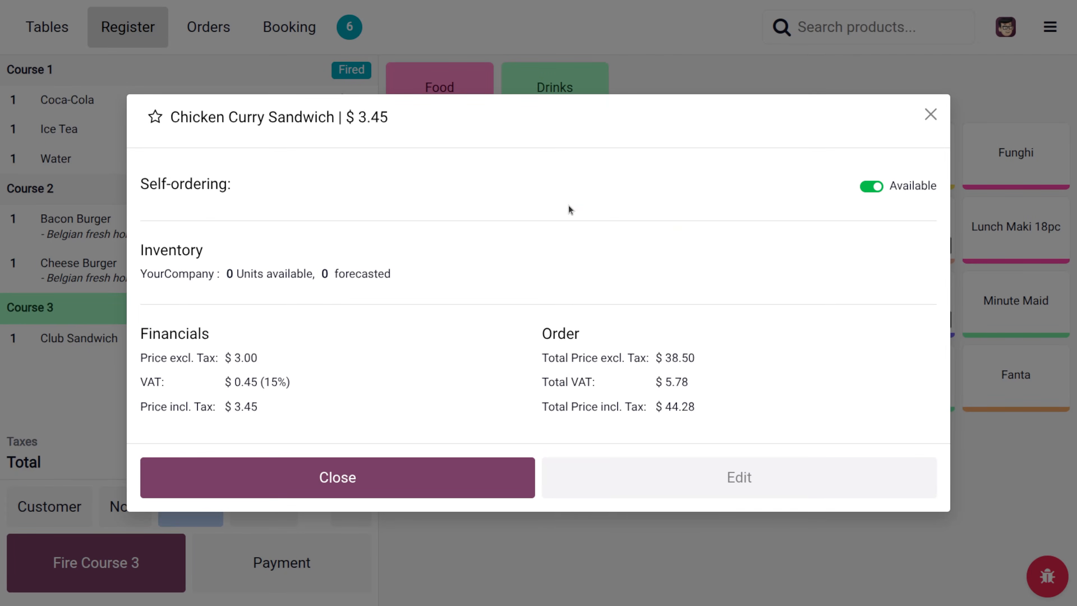
right_click(569, 208)
left_click(442, 184)
left_click(156, 117)
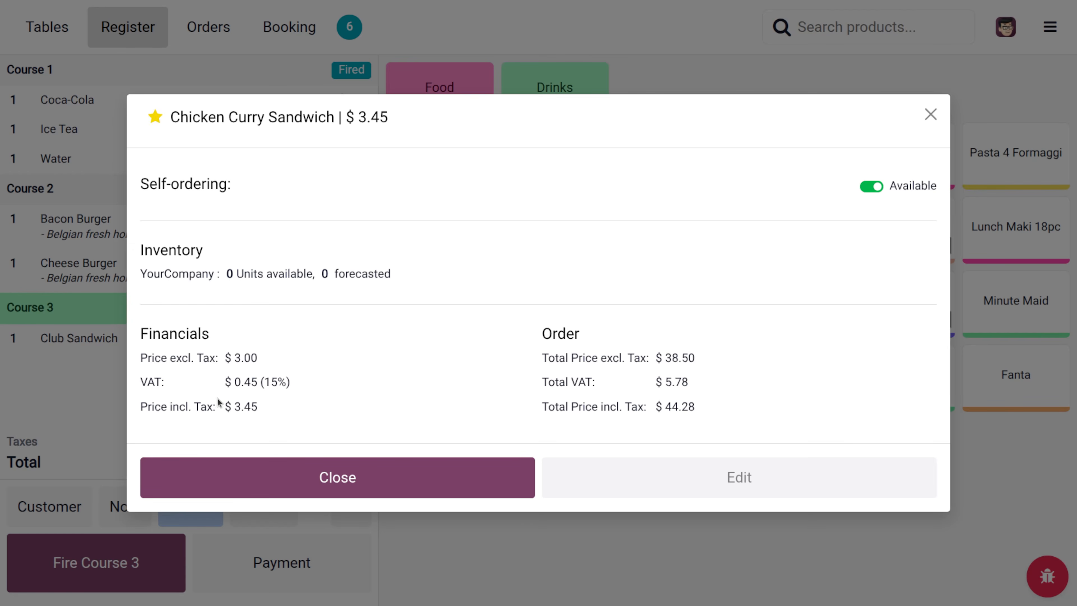
left_click(383, 479)
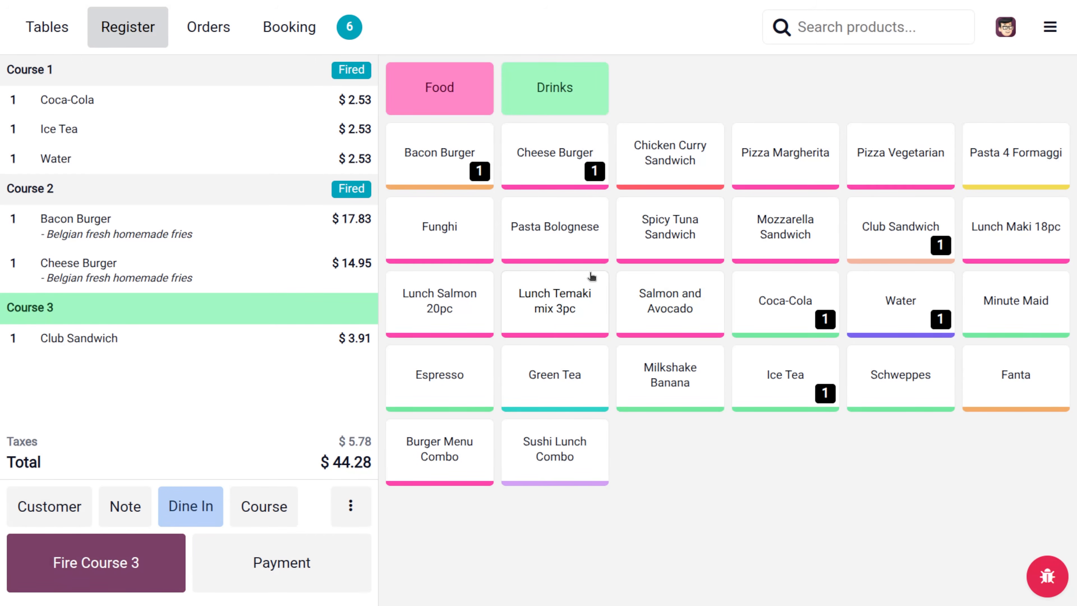
- Check the ongoing orders, open table 5 from the floor plan, then switch to the Point of Sale backend
left_click(1046, 26)
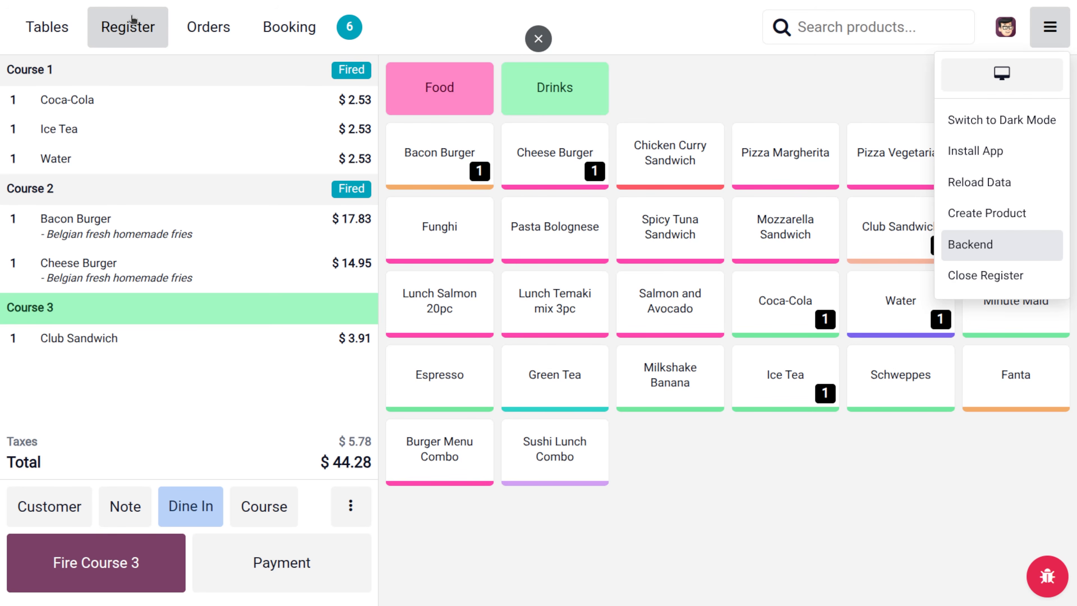
left_click(195, 31)
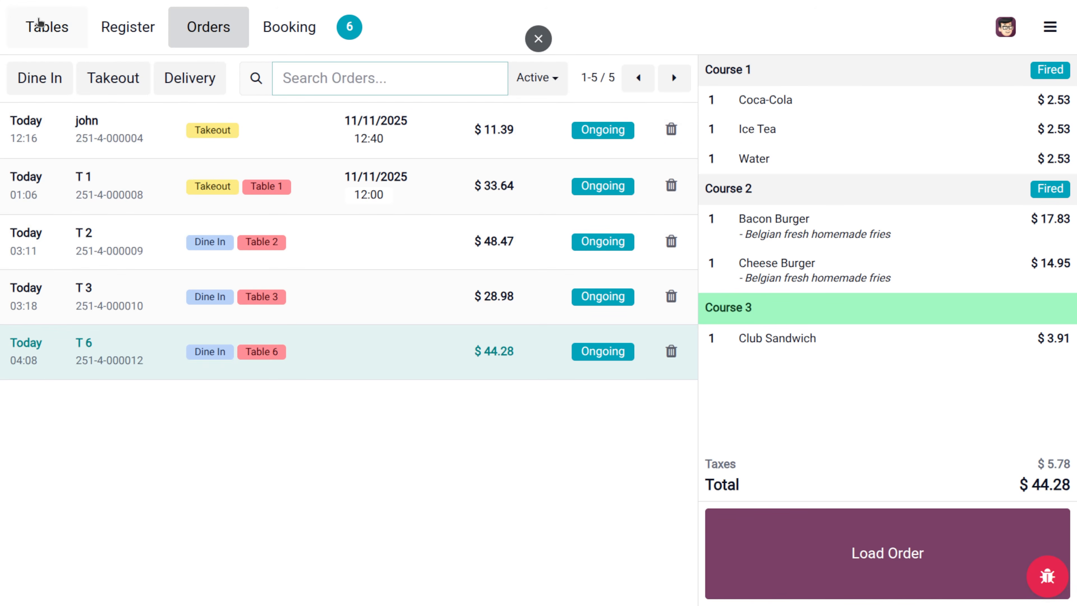
left_click(40, 23)
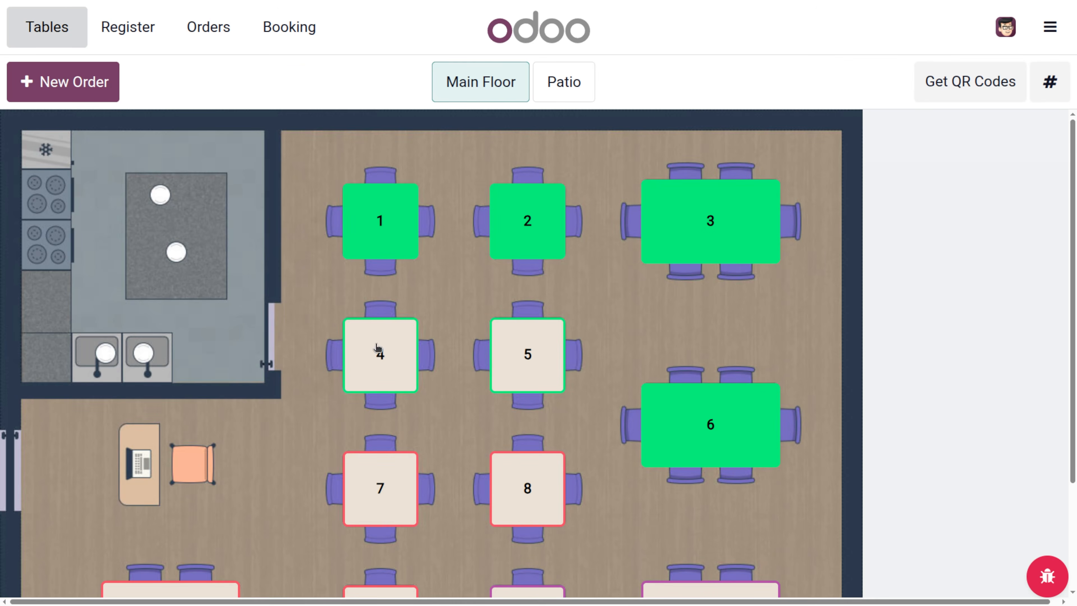
left_click(517, 374)
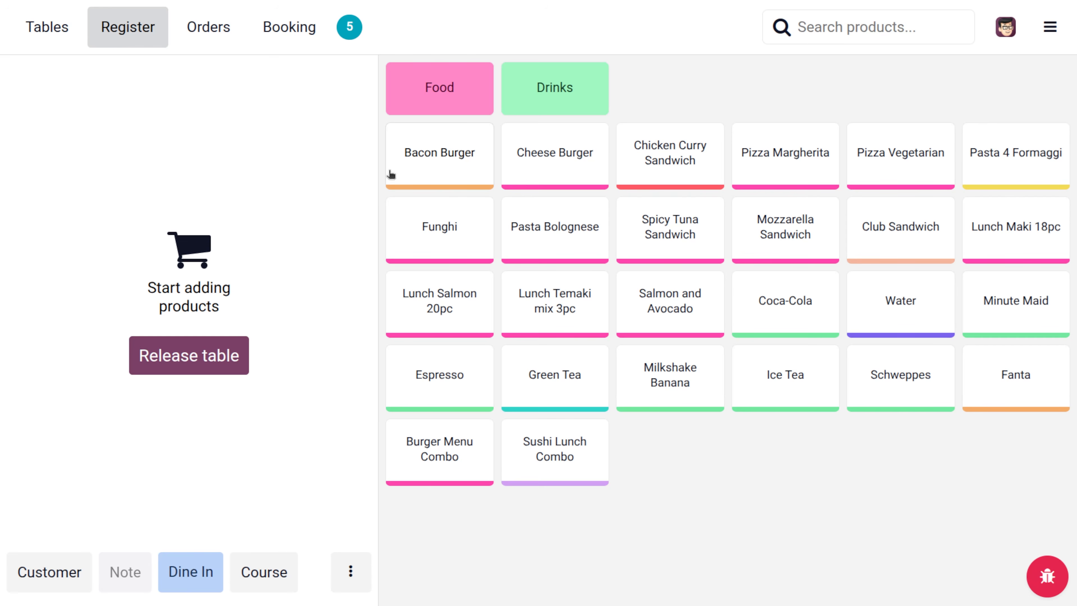
left_click(1050, 27)
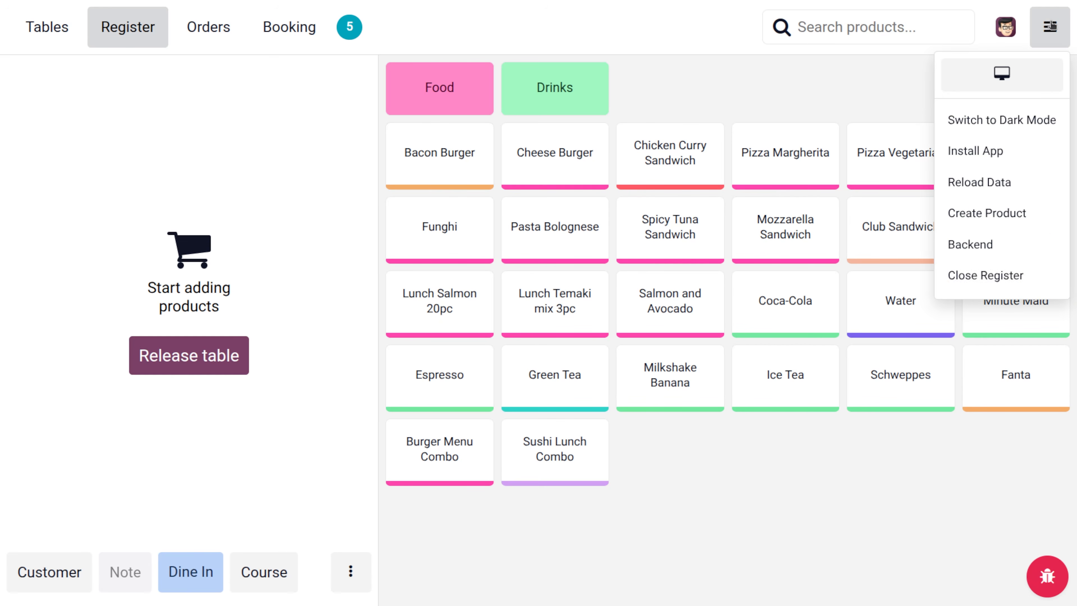
left_click(960, 255)
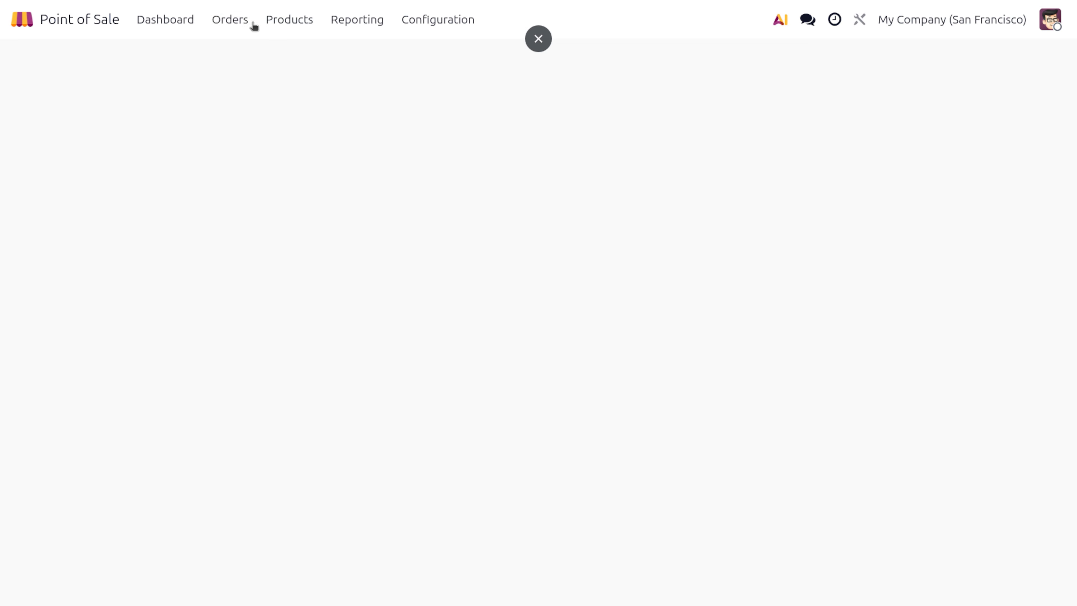
- Open the Products catalogue in List view and scroll down to the food items
left_click(279, 20)
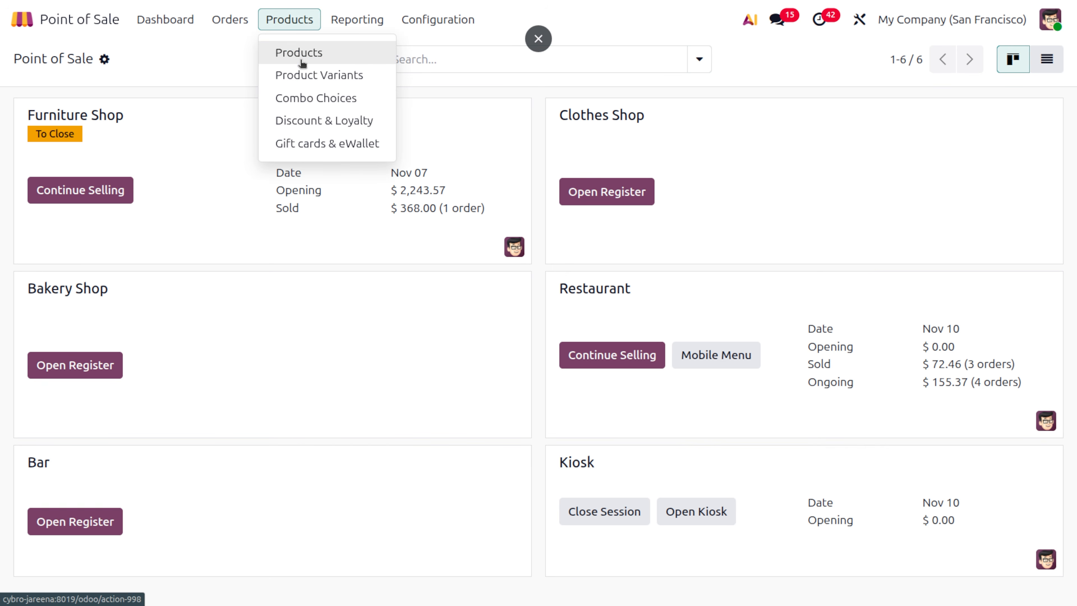
left_click(301, 63)
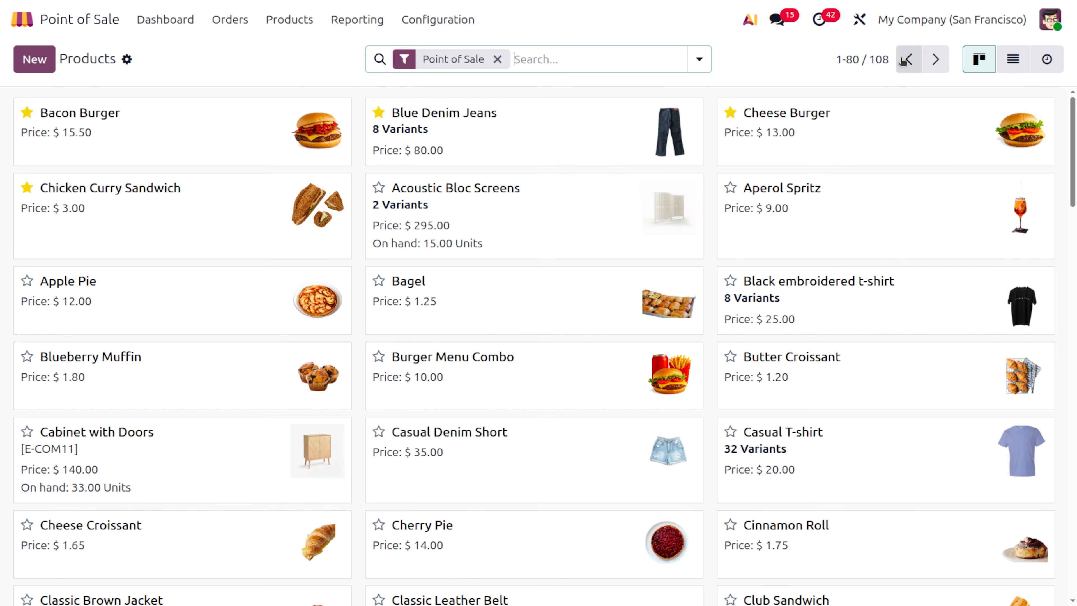
left_click(1014, 63)
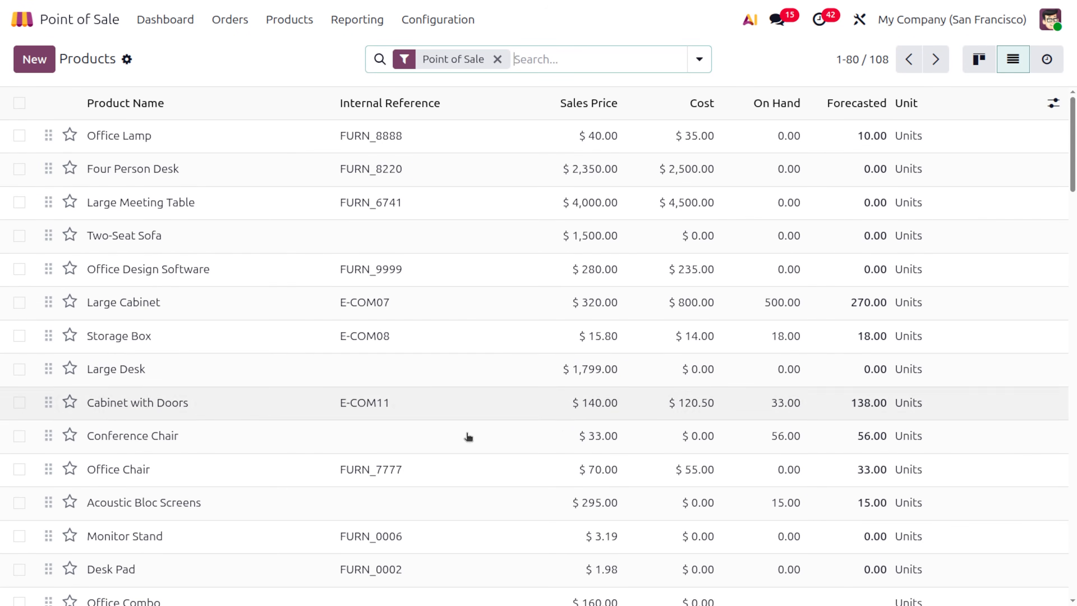
scroll(426, 512, "down", 20)
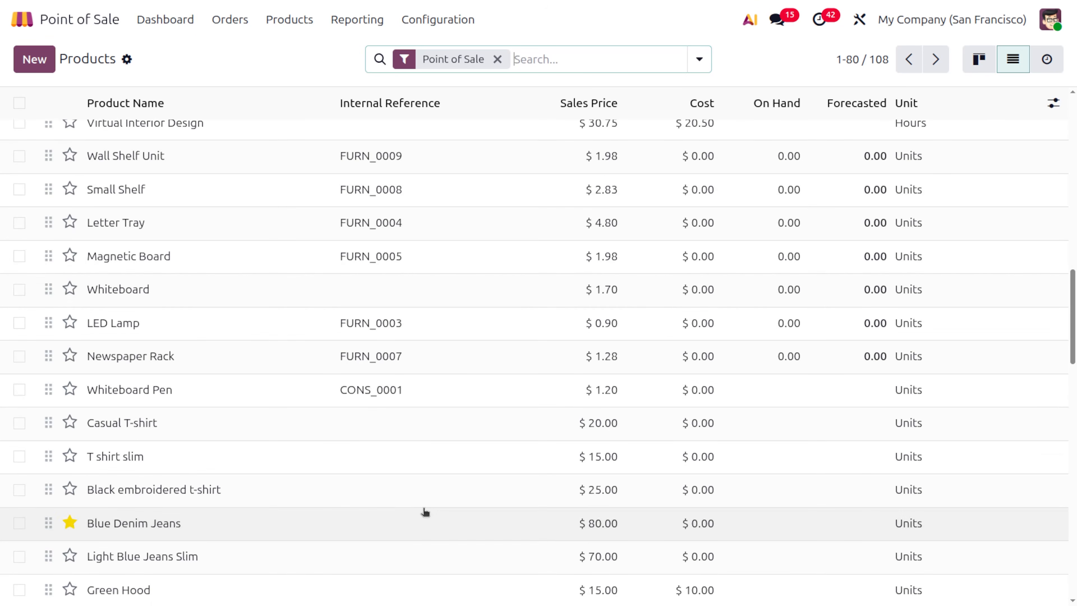
scroll(531, 291, "down", 18)
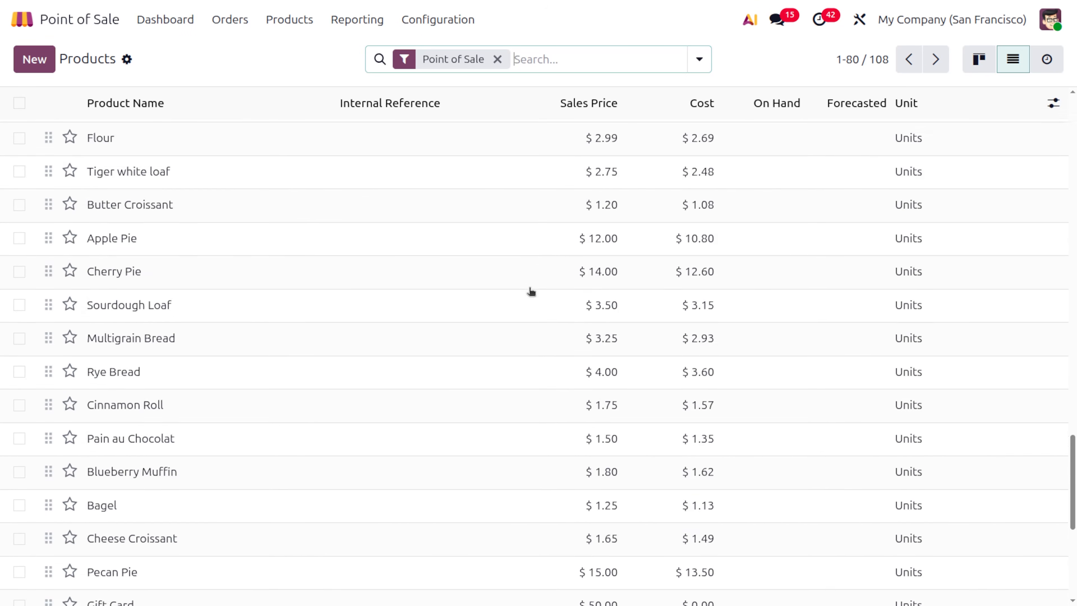
scroll(531, 291, "down", 9)
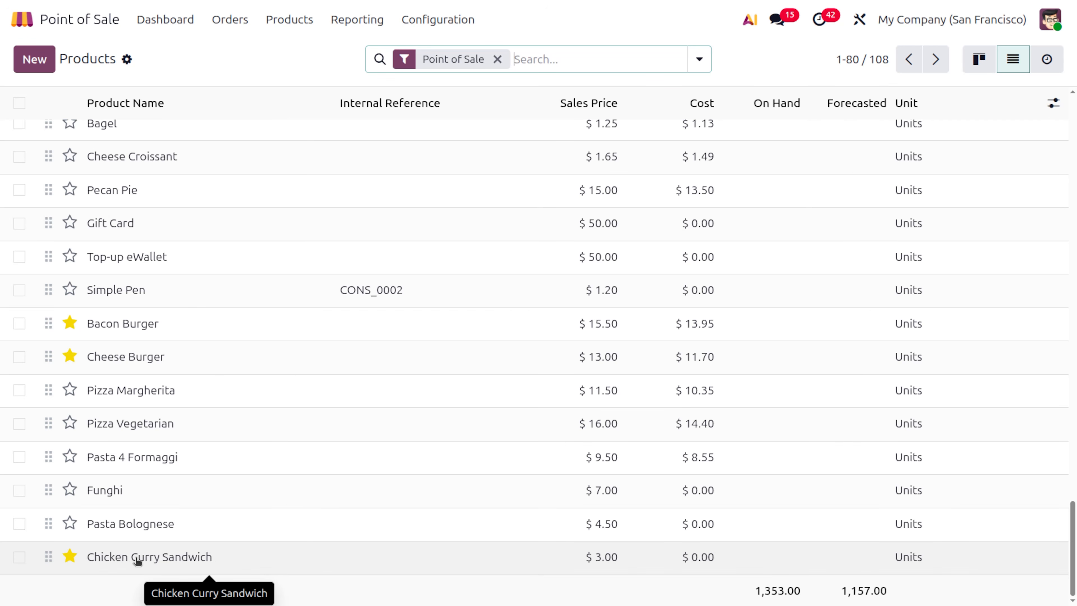
- Star Pasta Bolognese, Pizza Margherita, Pizza Vegetarian, Pasta 4 Formaggi and Funghi; drag Funghi above Pasta 4 Formaggi
left_click(70, 524)
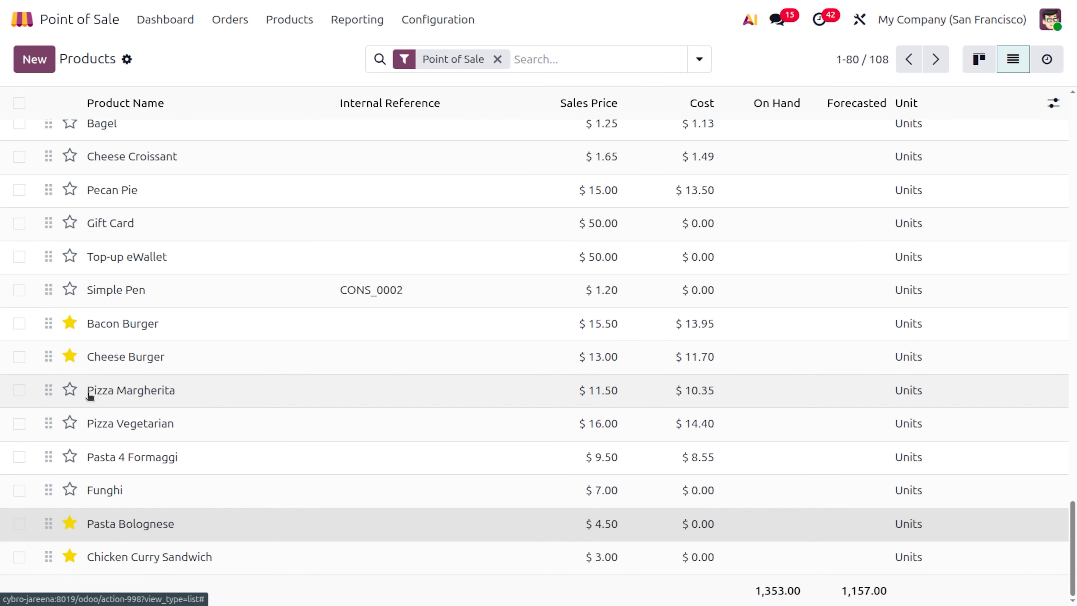
left_click(70, 390)
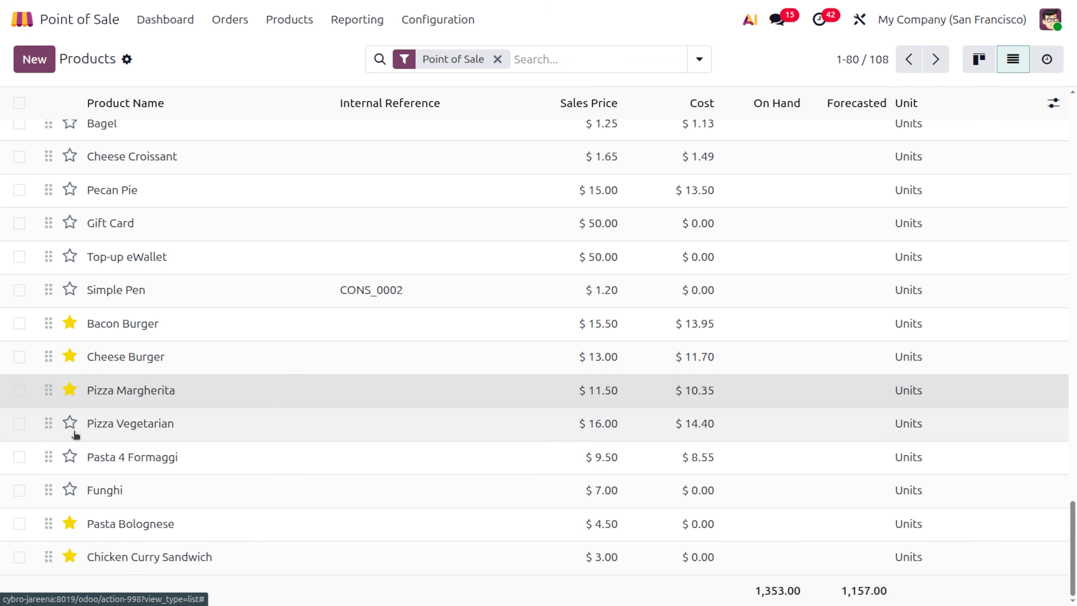
left_click(70, 425)
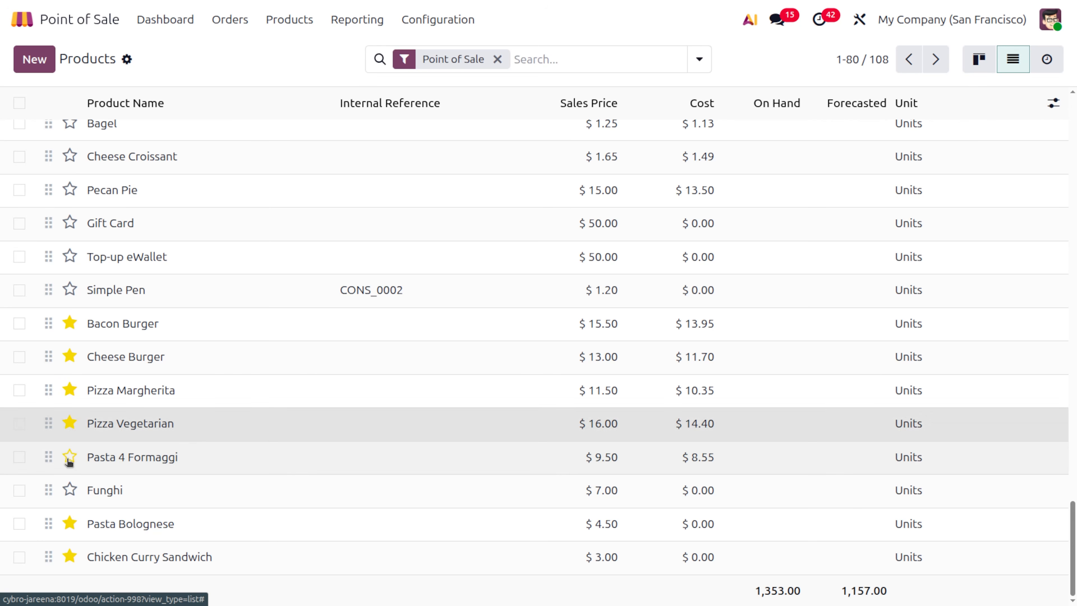
left_click(69, 457)
left_click(70, 490)
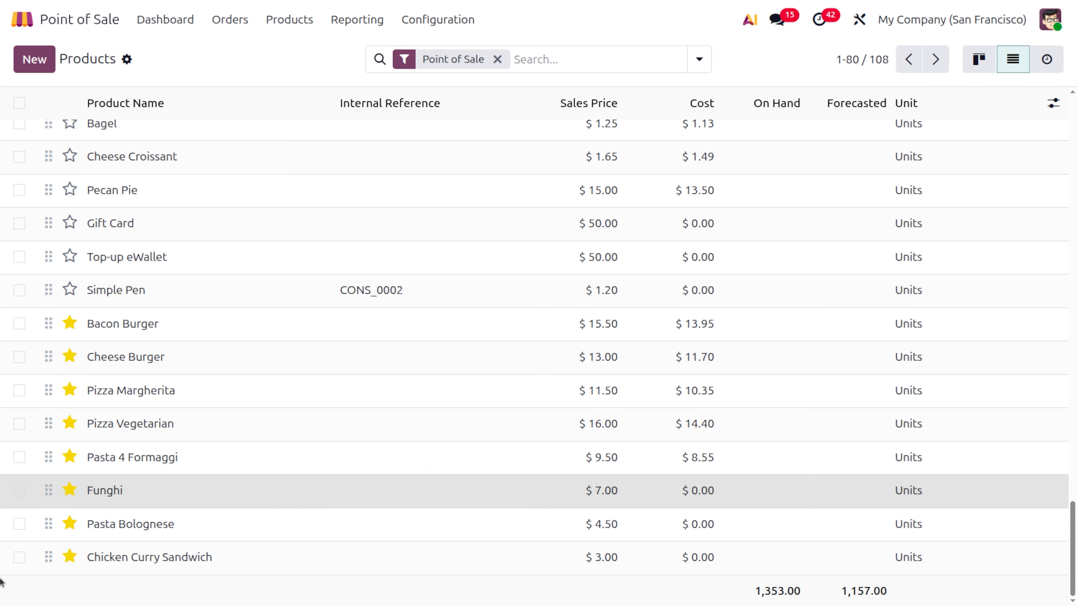
left_click_drag(48, 490, 49, 447)
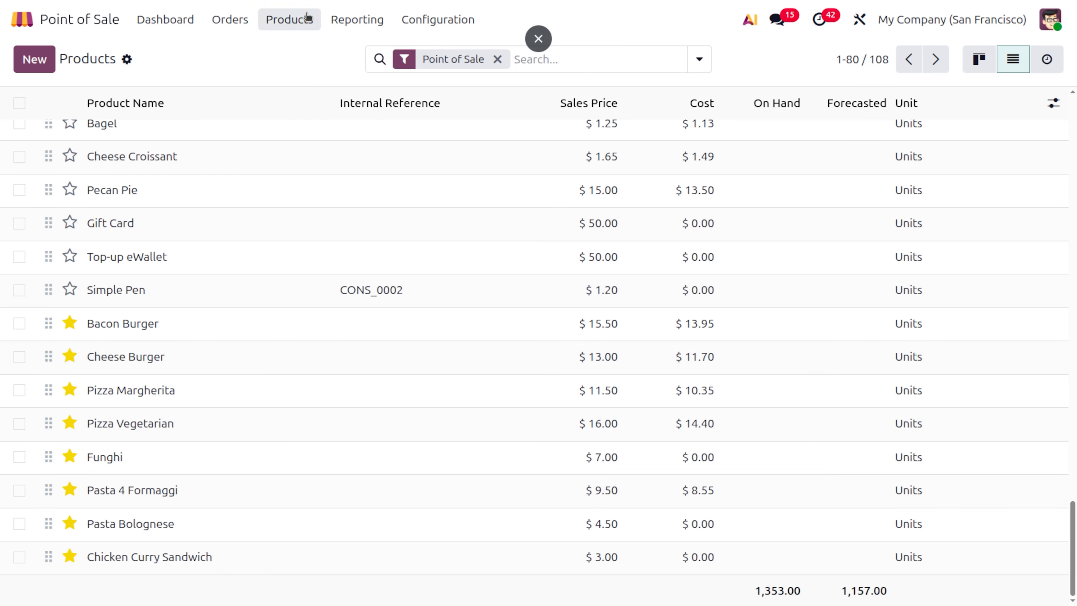
left_click(177, 21)
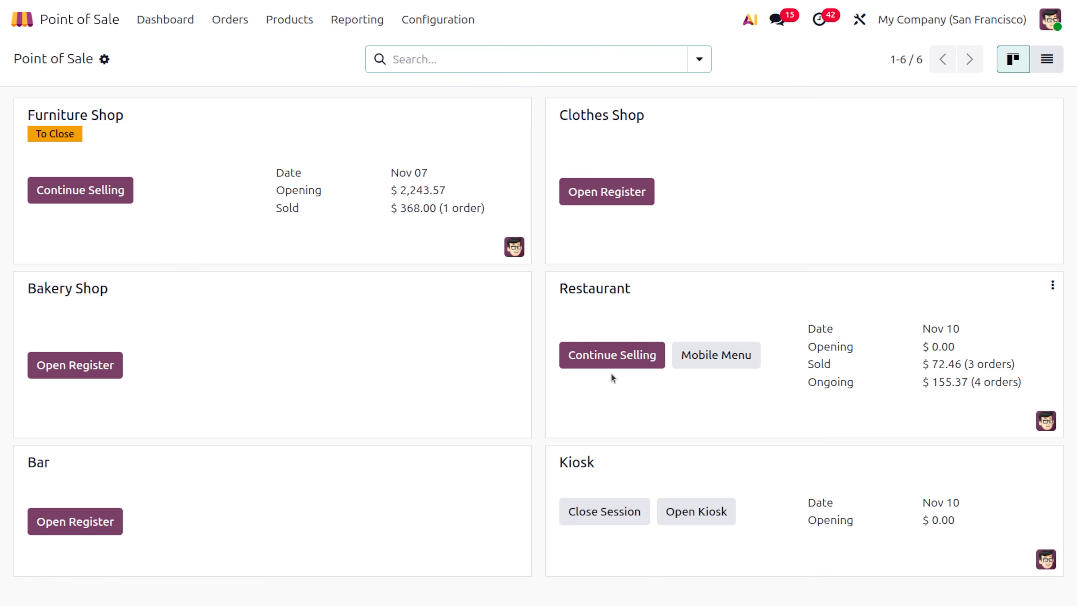
- In the Restaurant register, fire table 6's Course 3 Club Sandwich and reopen its $44.28 order's actions
left_click(609, 358)
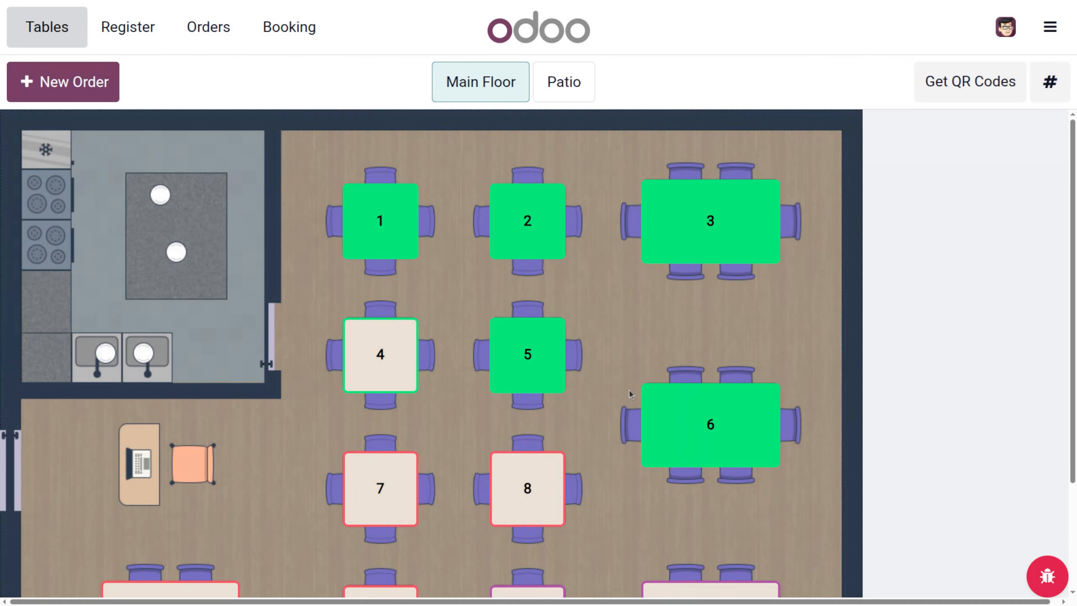
left_click(734, 460)
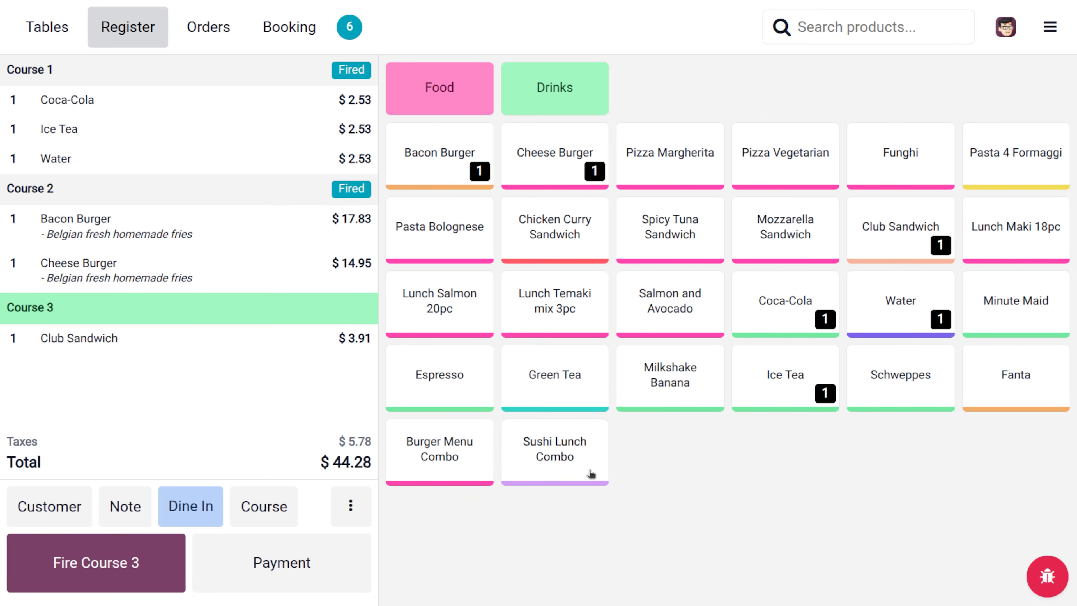
left_click(113, 570)
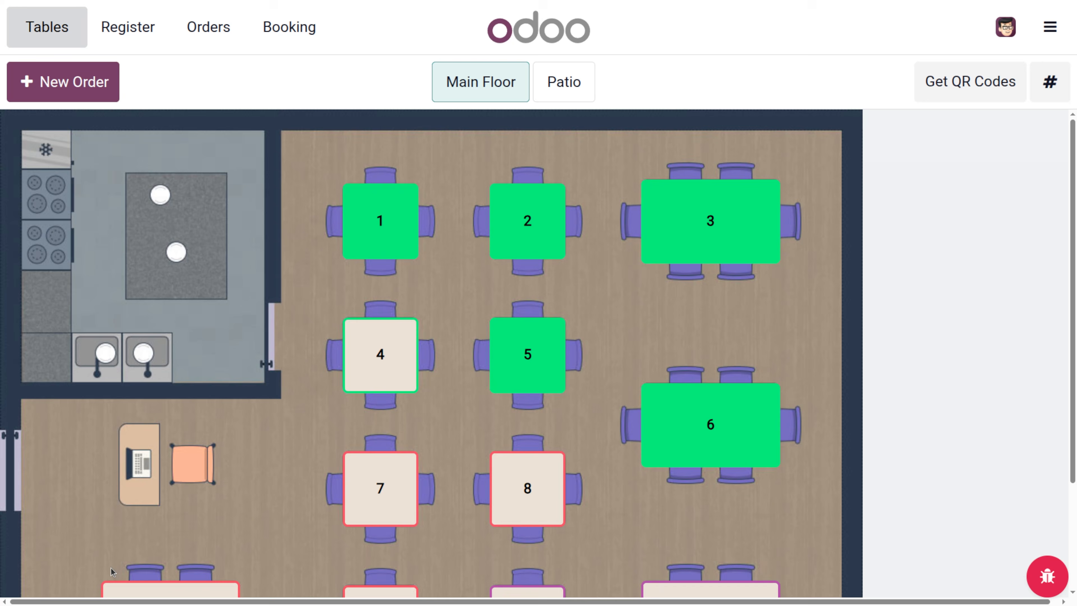
left_click(685, 446)
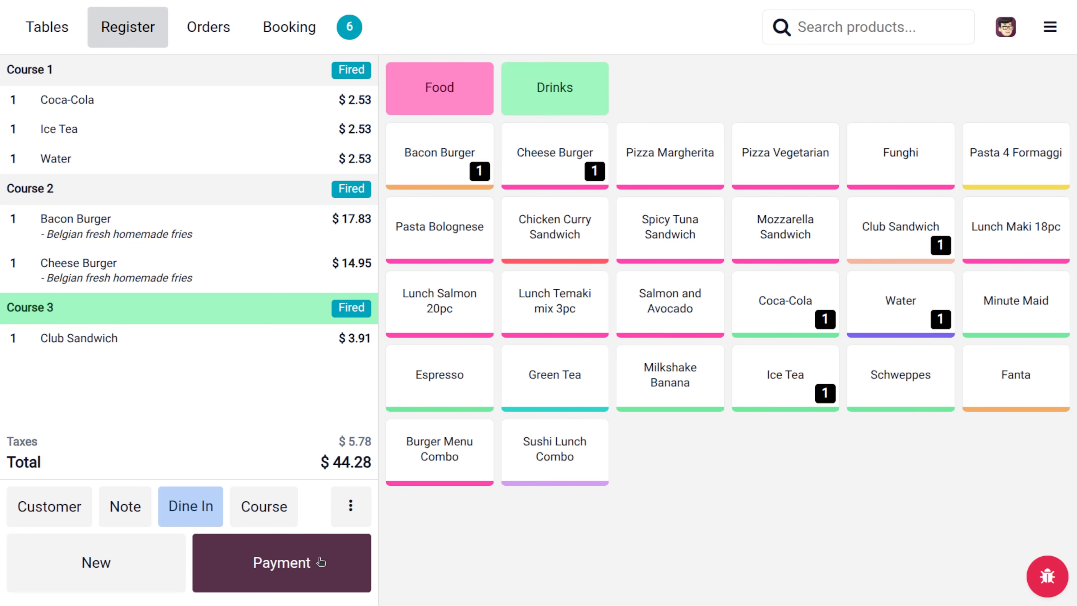
left_click(352, 517)
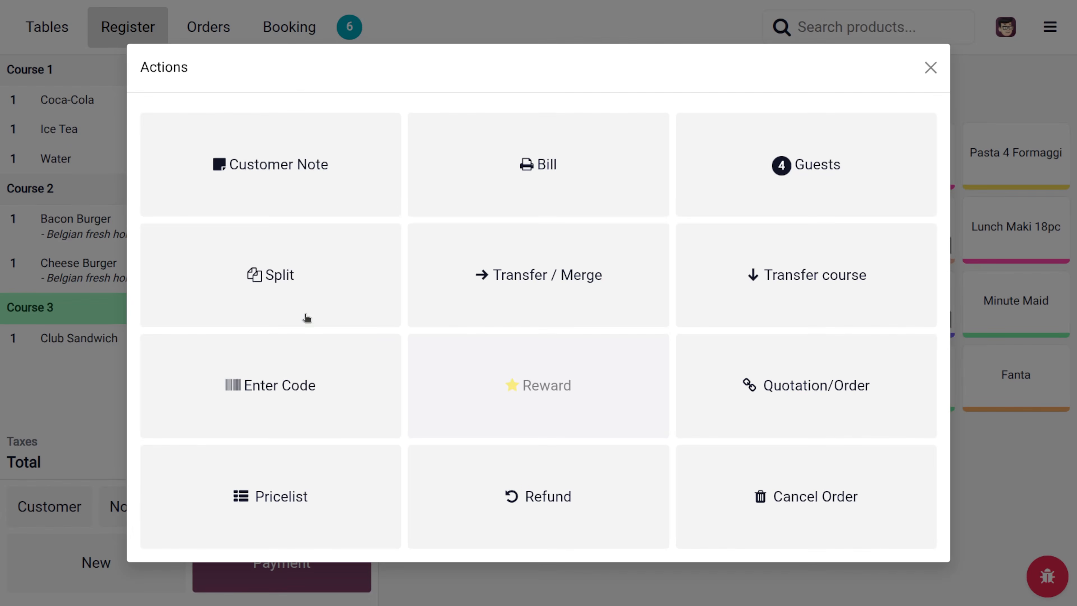
- Split the Bacon Burger from table 6's bill into separate order 6B at $17.83
left_click(300, 280)
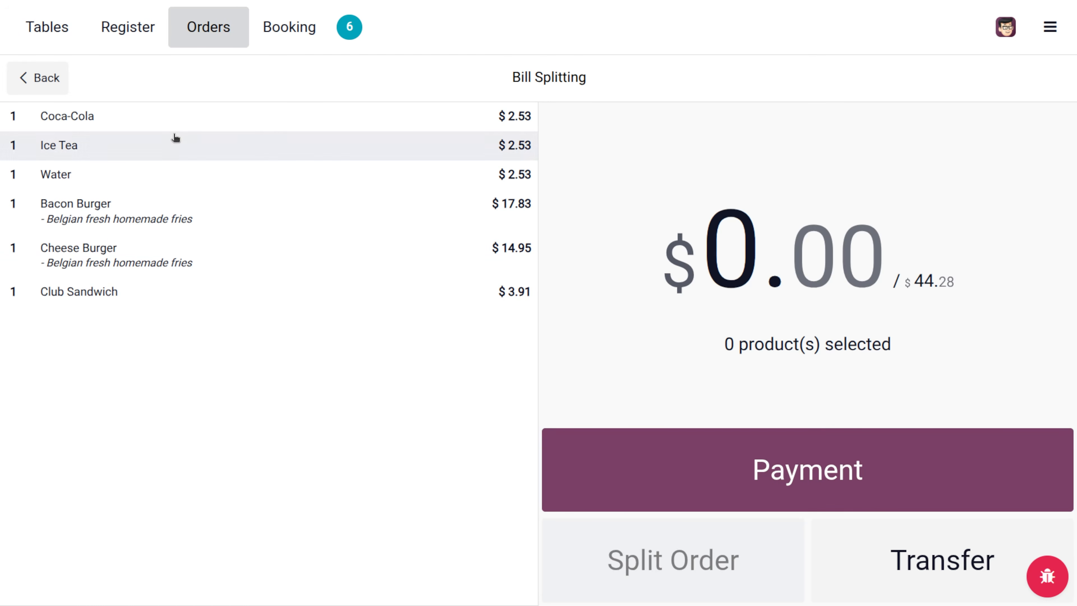
left_click(106, 211)
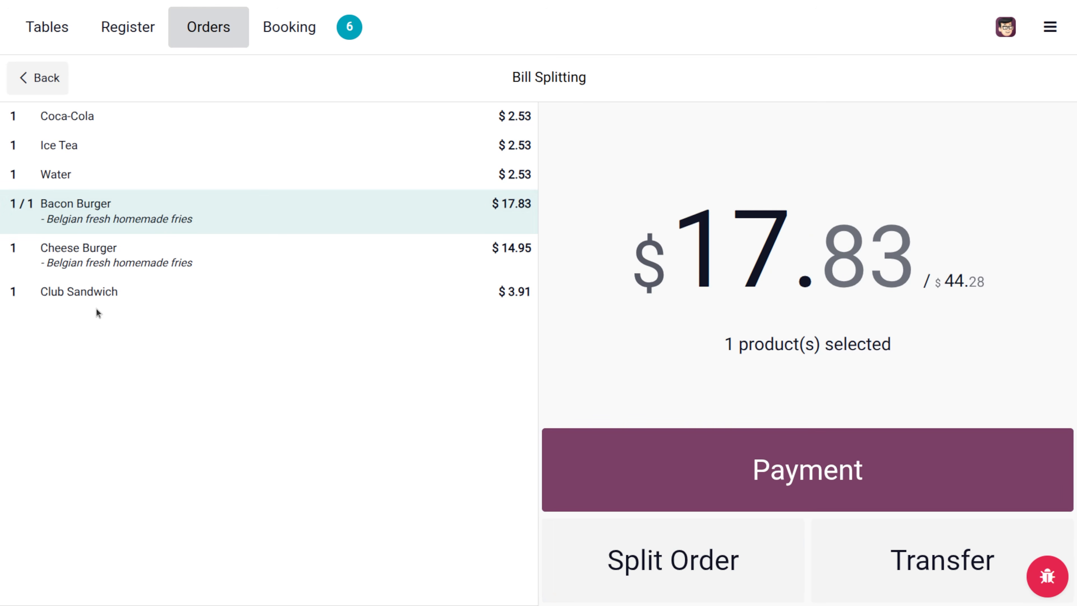
left_click(711, 560)
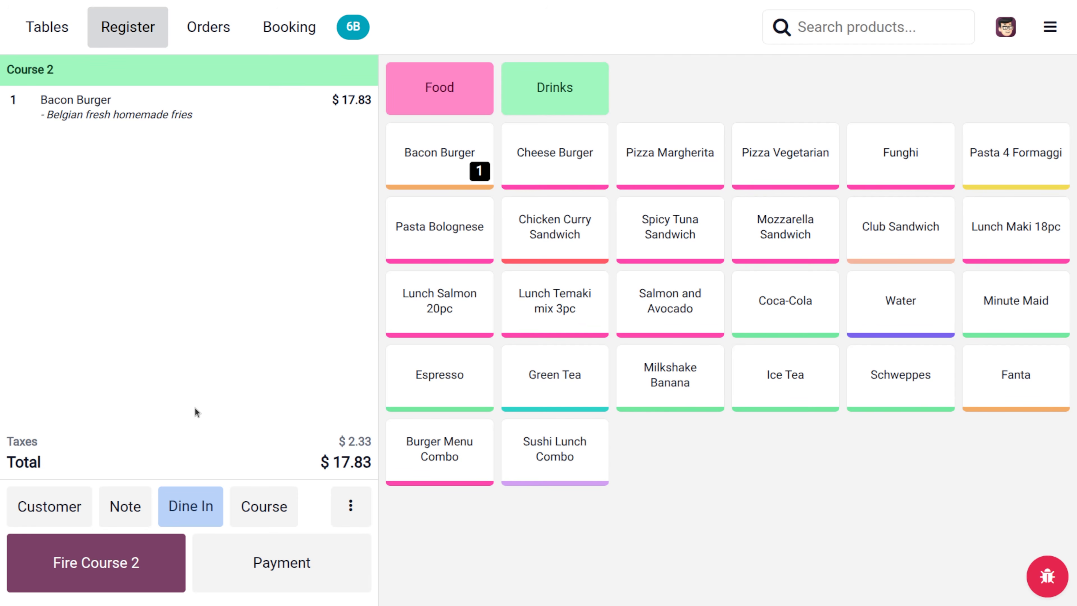
- Assign a customer to order 6B and pay its $17.83 by card, returning to table 6's $26.45 order
left_click(46, 496)
left_click(217, 213)
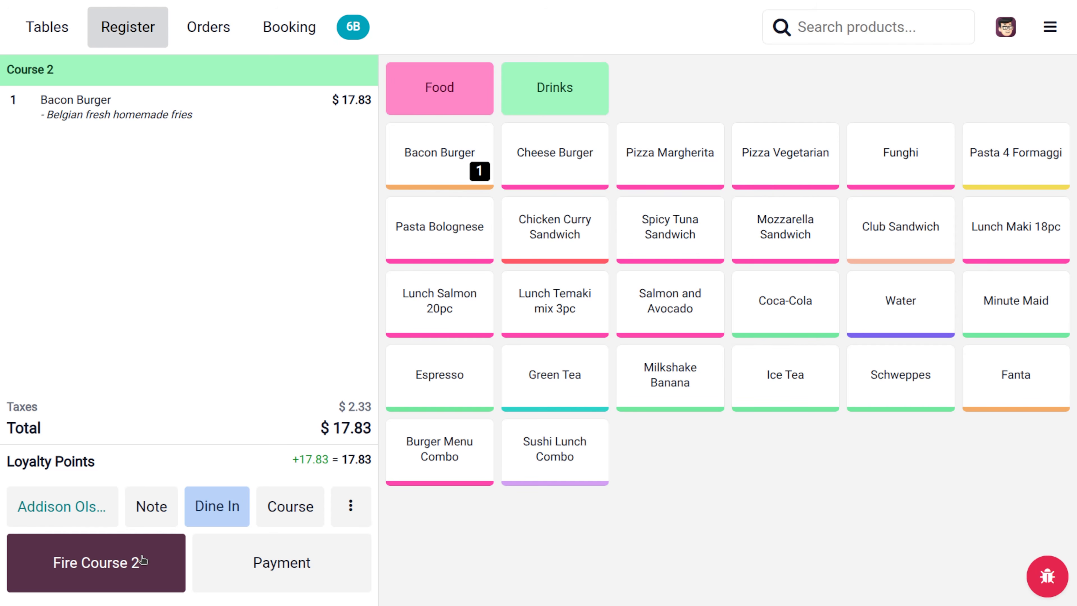
left_click(253, 575)
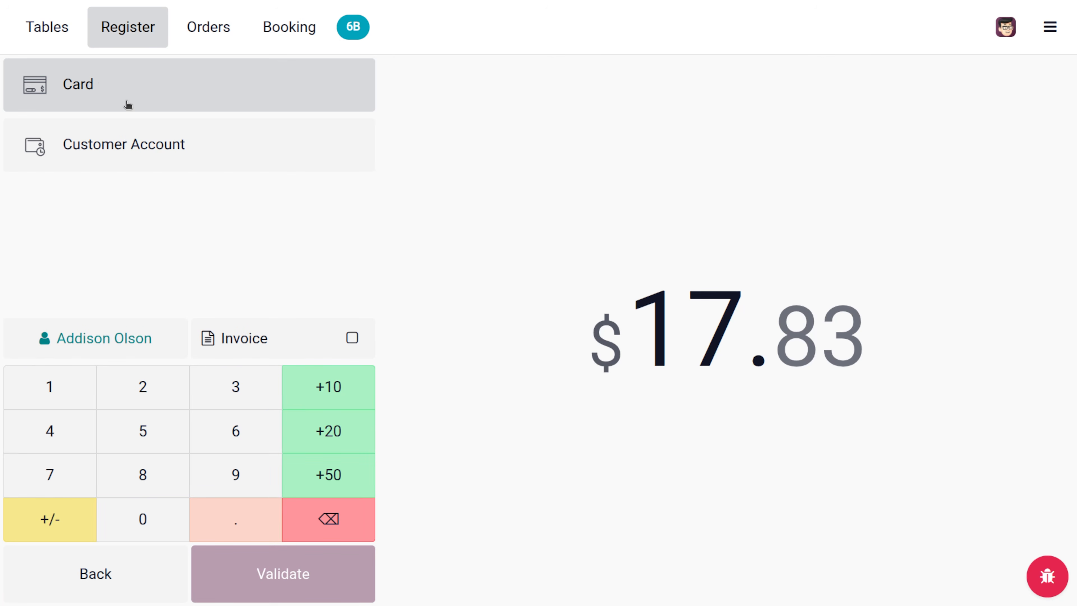
left_click(103, 78)
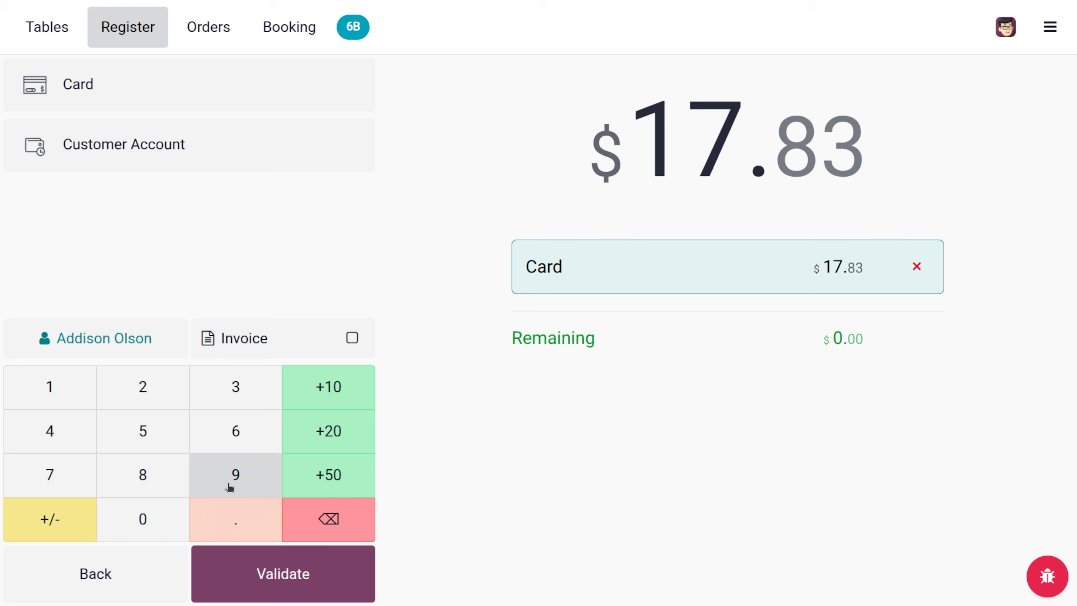
left_click(269, 552)
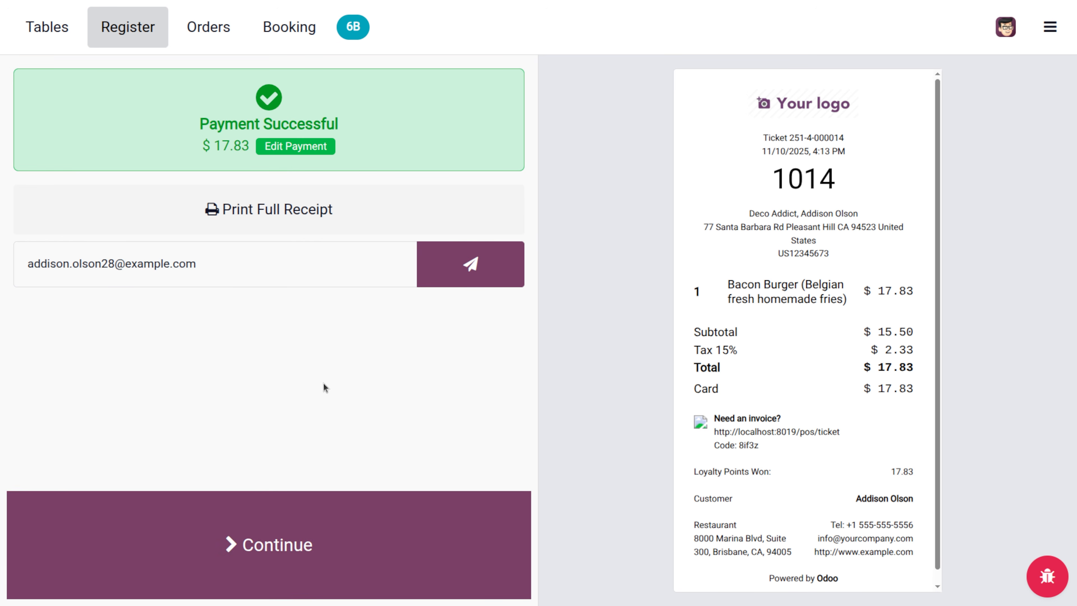
left_click(365, 555)
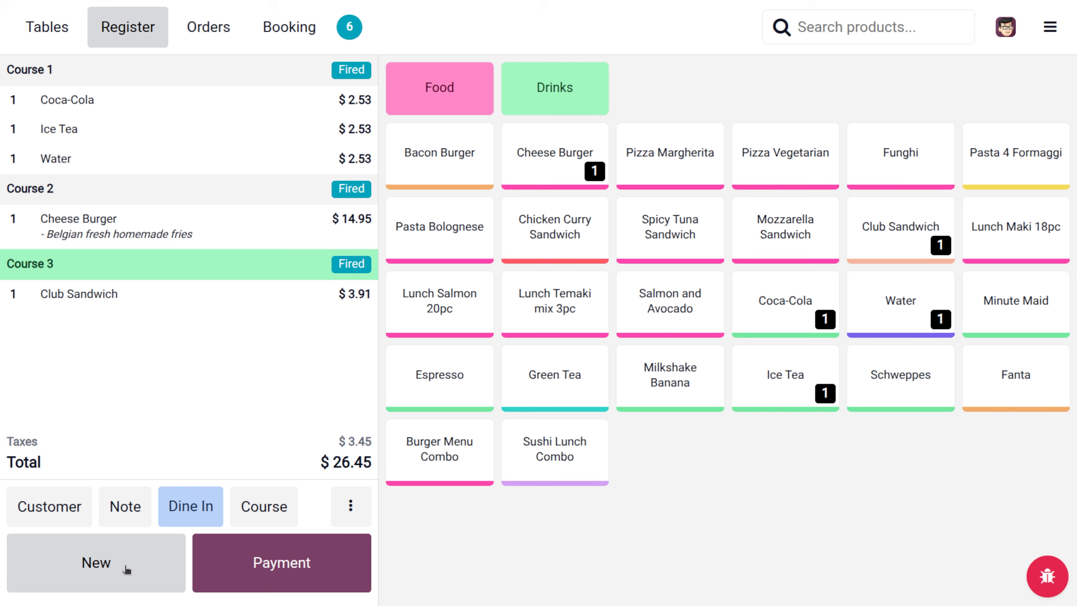
- Add the loyalty customer's two unpaid invoices to table 6's order
left_click(81, 504)
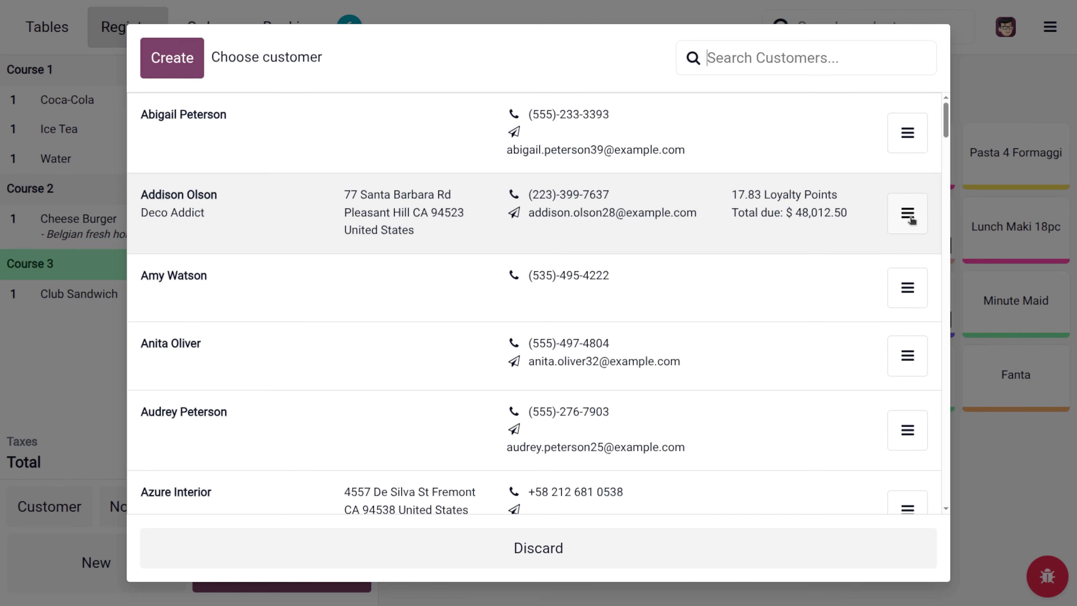
left_click(910, 217)
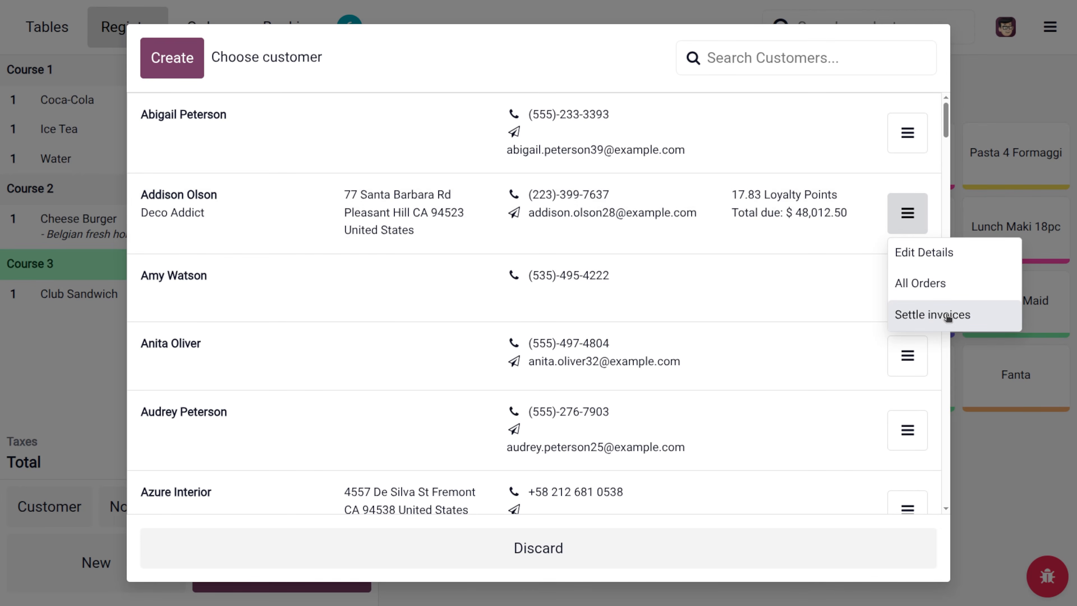
left_click(948, 316)
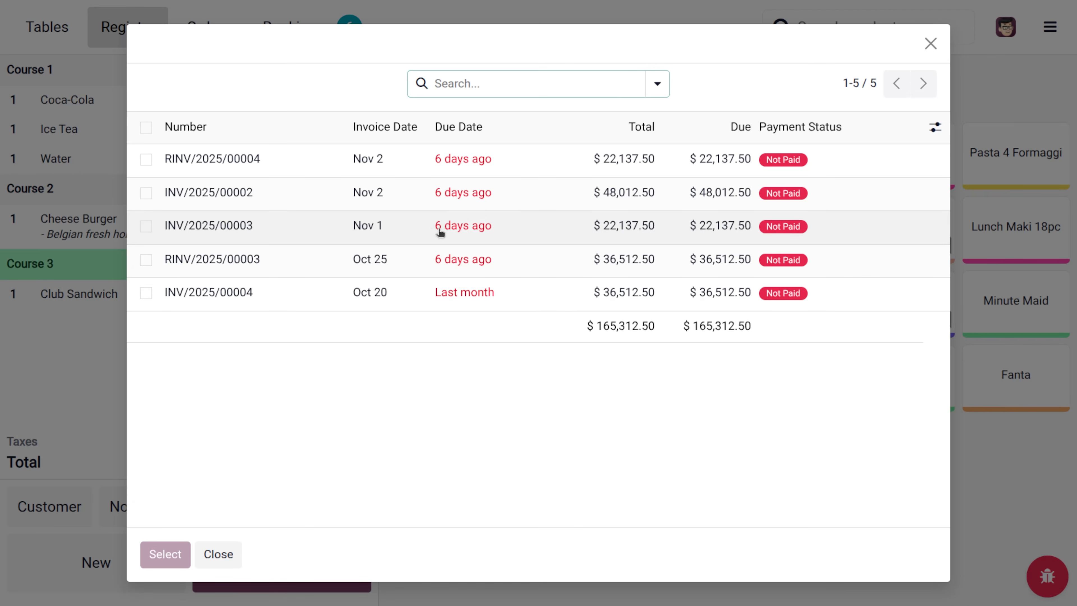
left_click(146, 160)
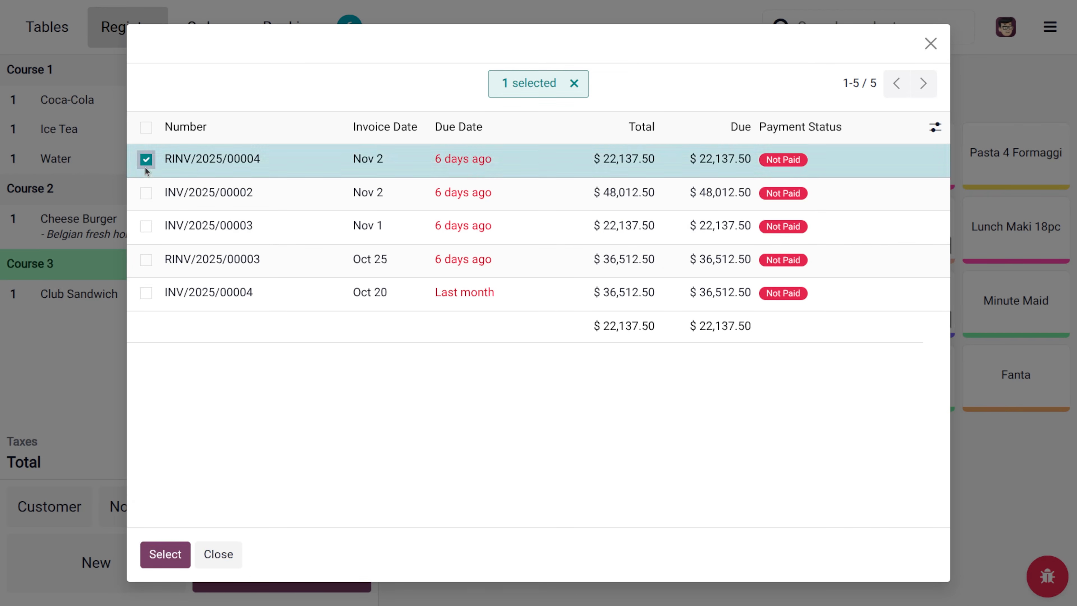
left_click(146, 193)
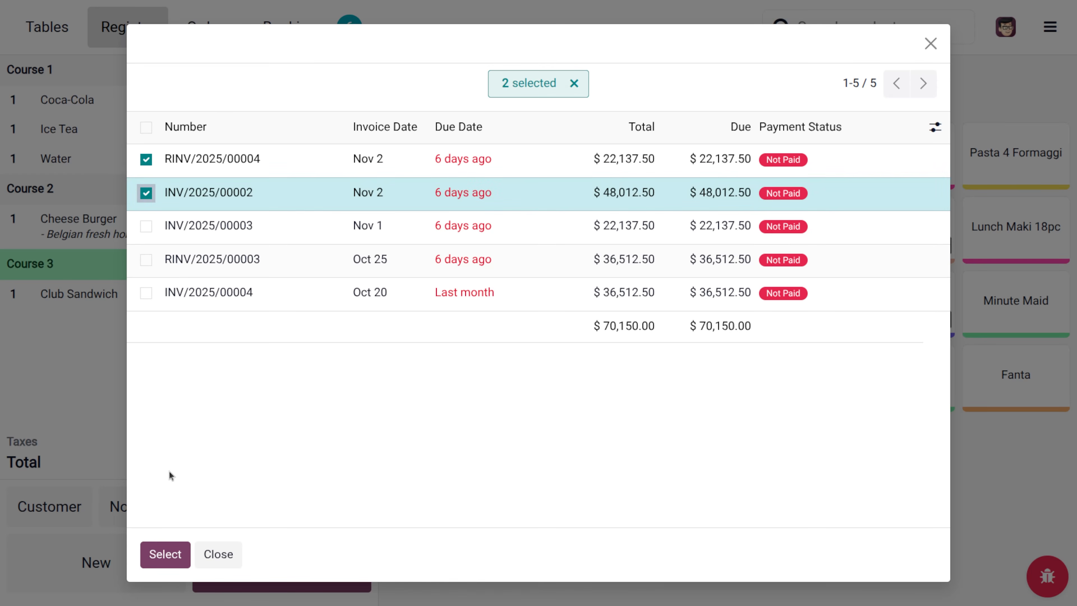
left_click(179, 550)
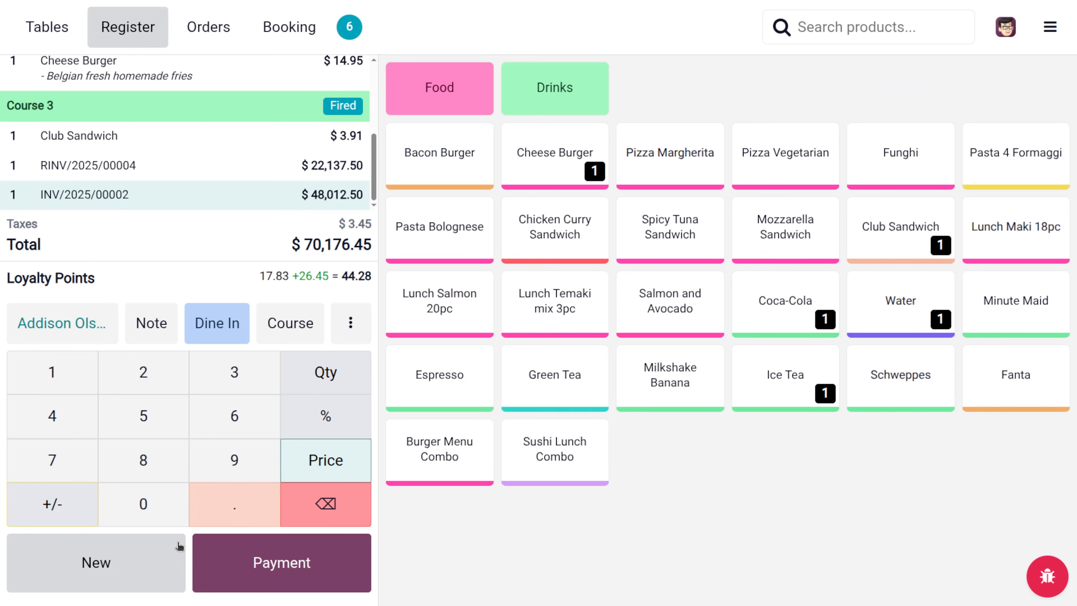
- Pay the $70,176.45 total by card and confirm settling the $70,150.00 due
left_click(270, 560)
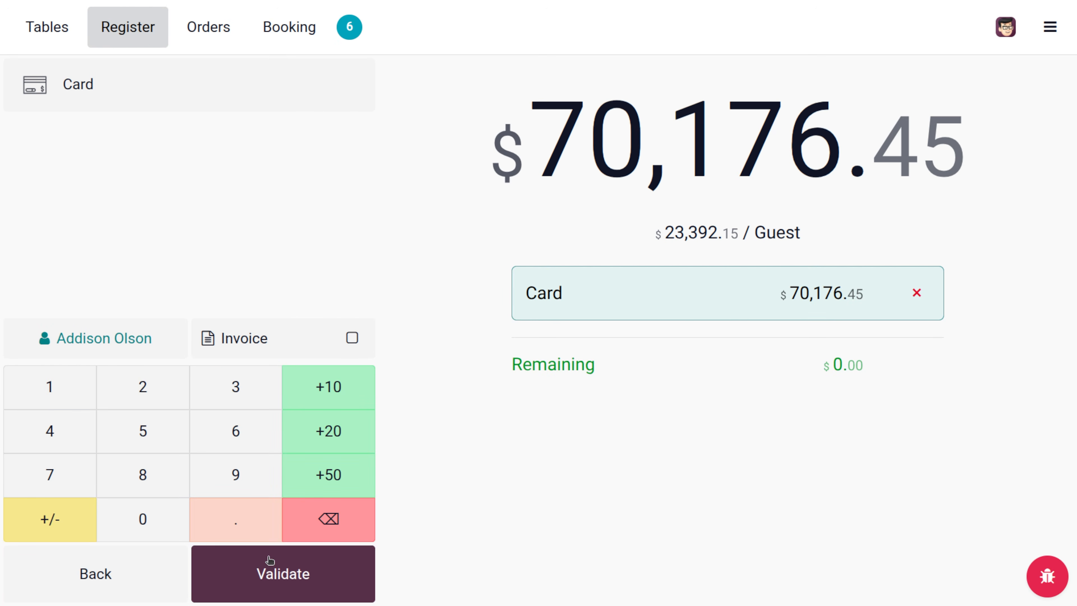
left_click(139, 68)
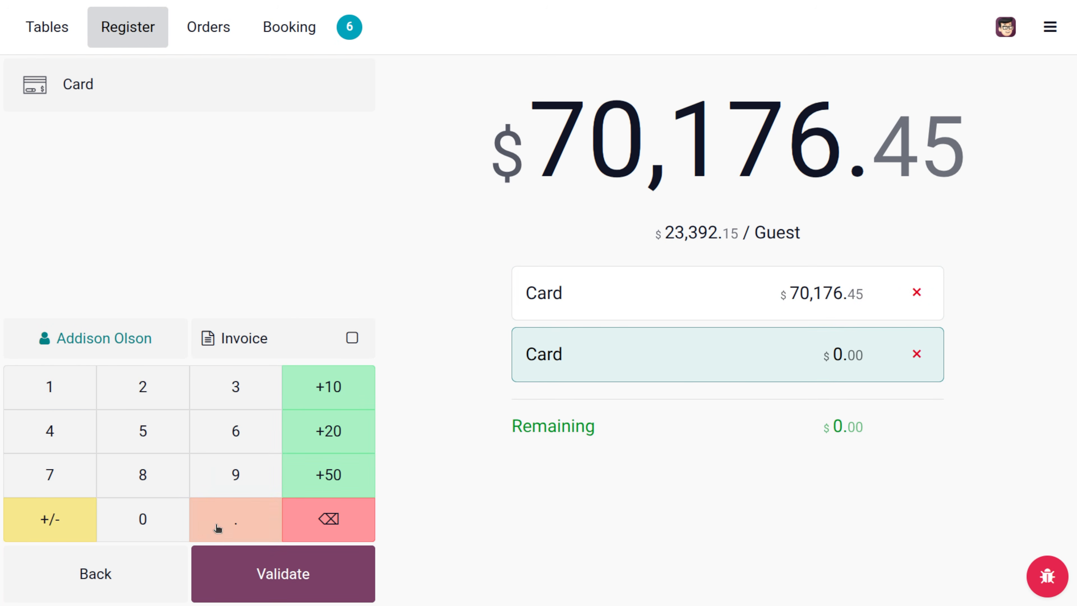
left_click(240, 567)
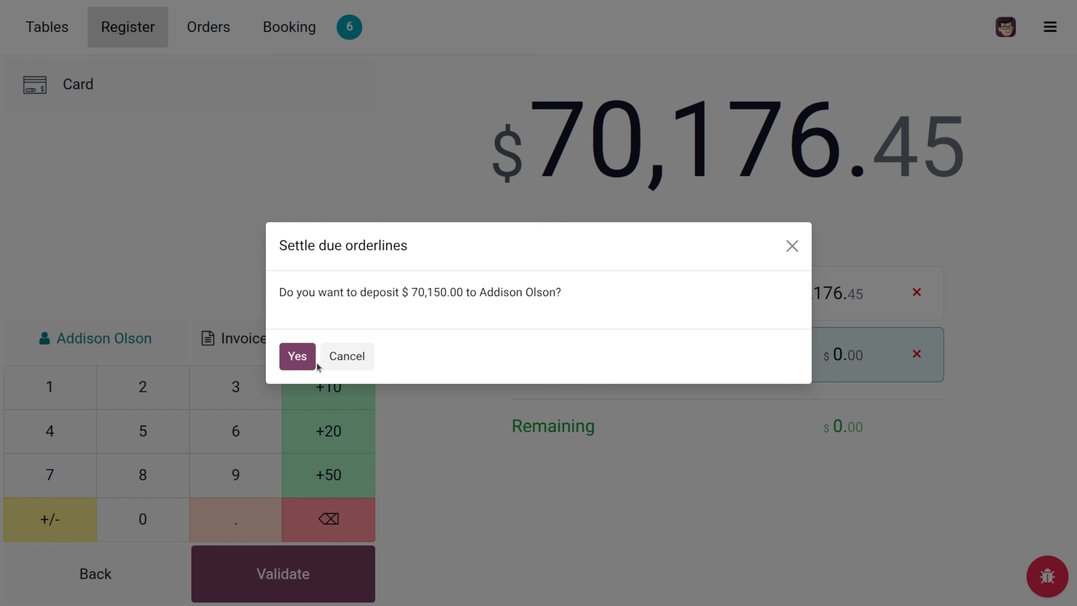
left_click(297, 365)
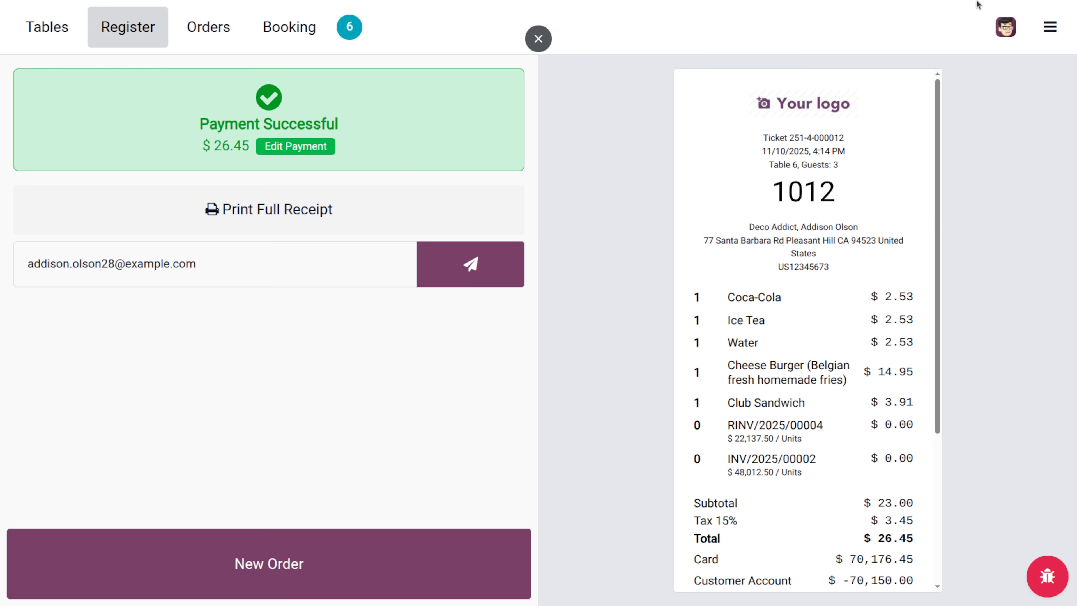
left_click(1049, 27)
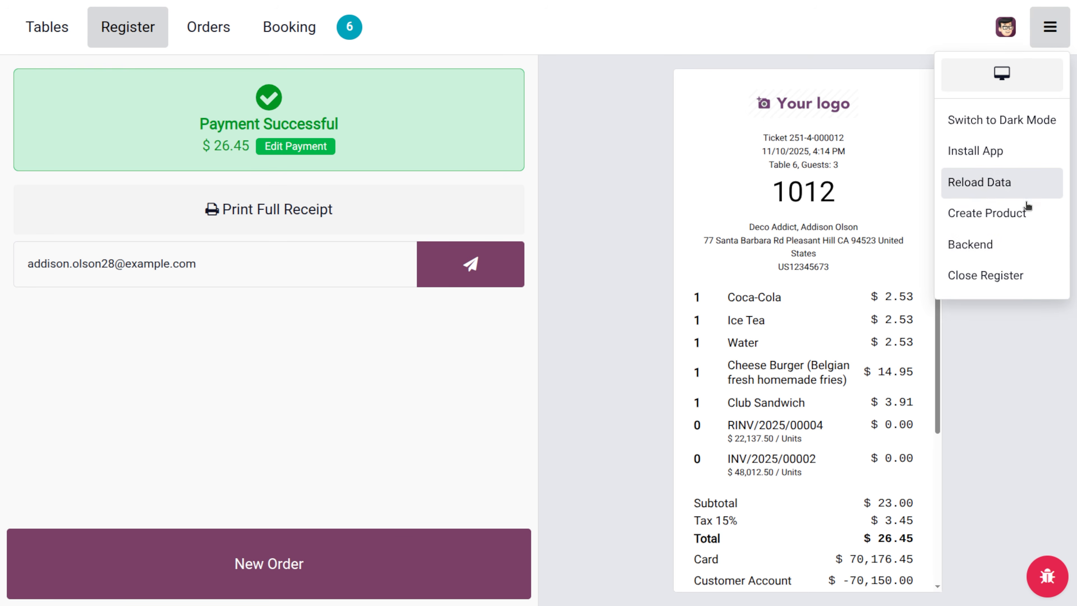
- Go to the backend and open the Restaurant point of sale's settings, attempting to enable employee login
left_click(1009, 255)
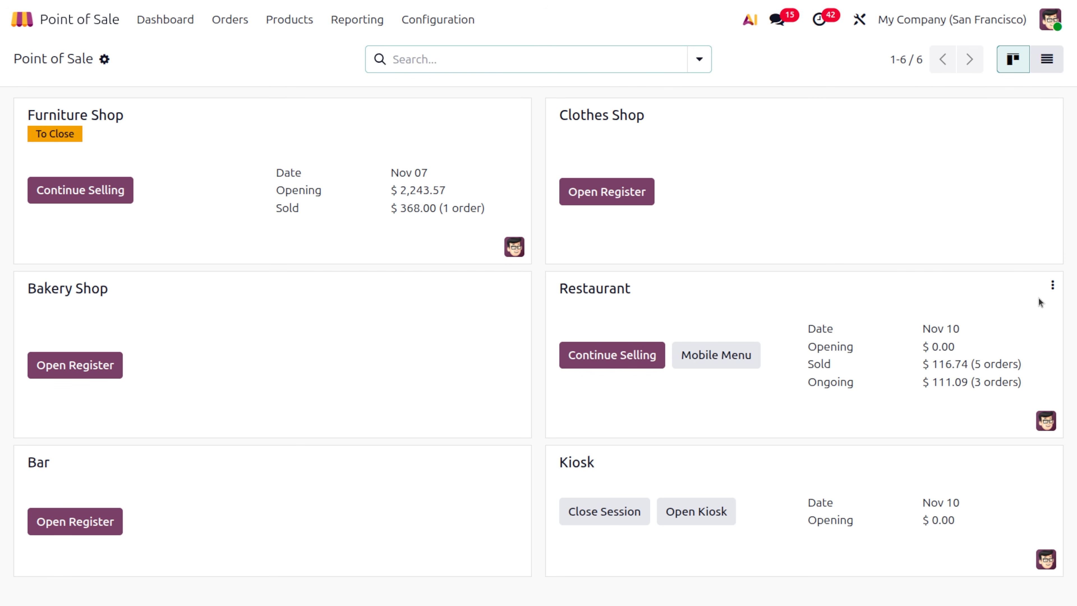
left_click(1052, 285)
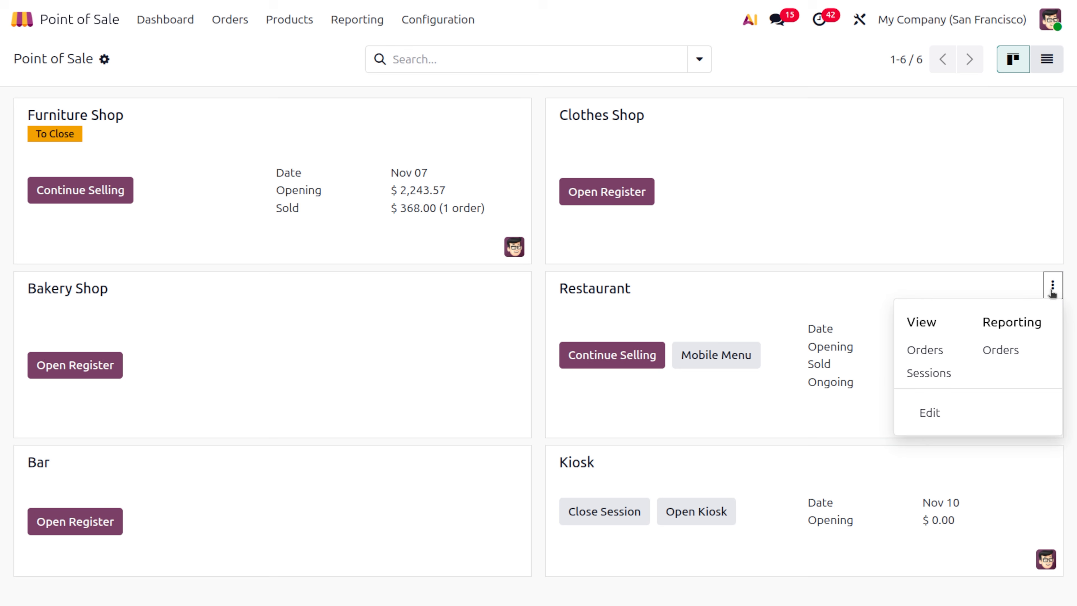
left_click(935, 412)
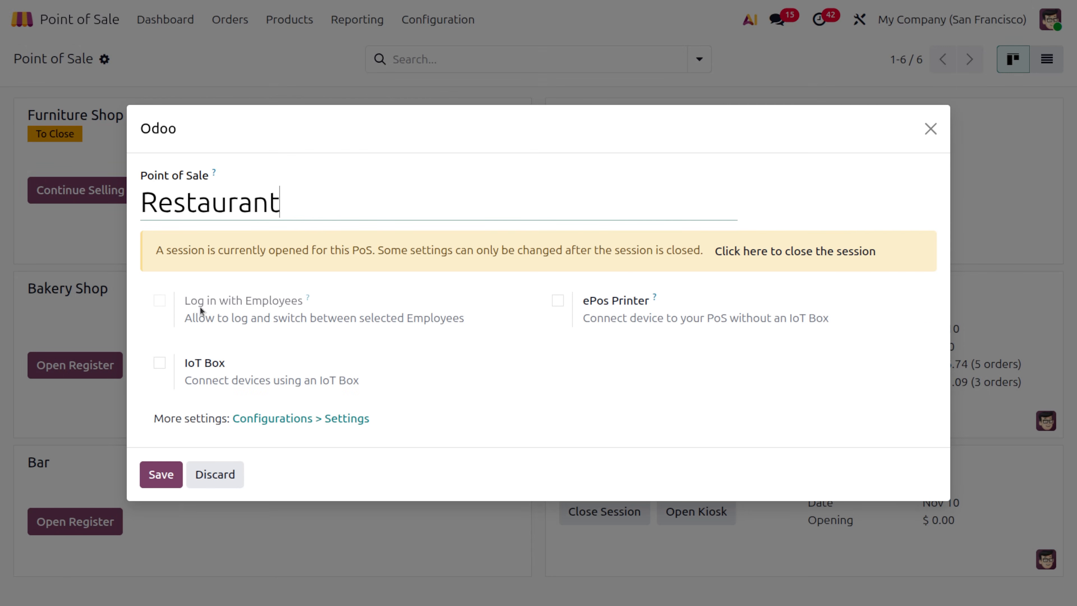
left_click(159, 300)
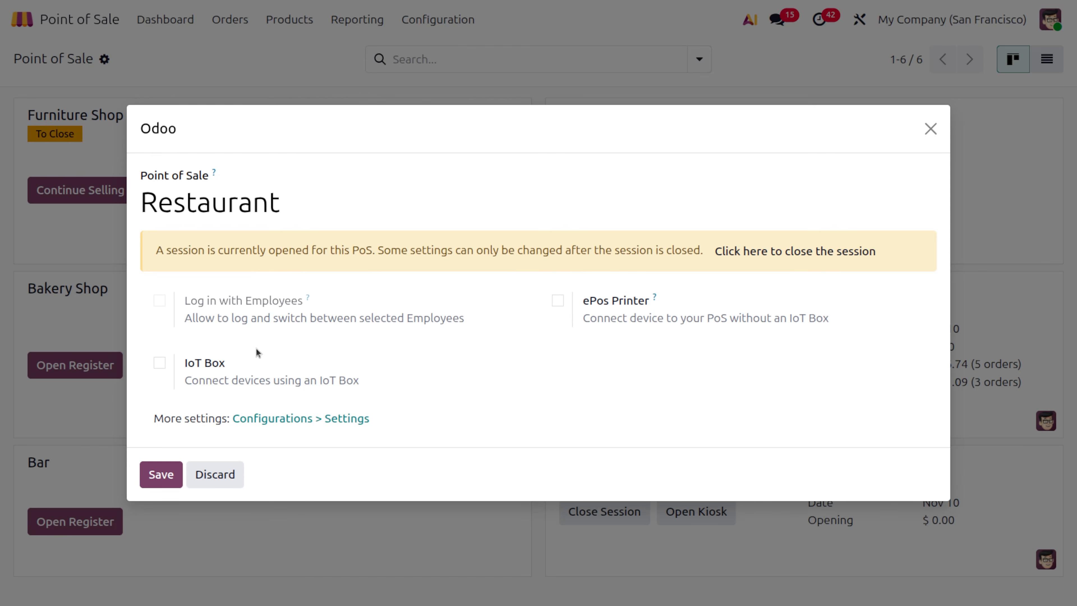
mouse_move(227, 319)
- Enable Log in with Employees, give one employee Basic rights and another Minimal rights, and save
left_click(345, 418)
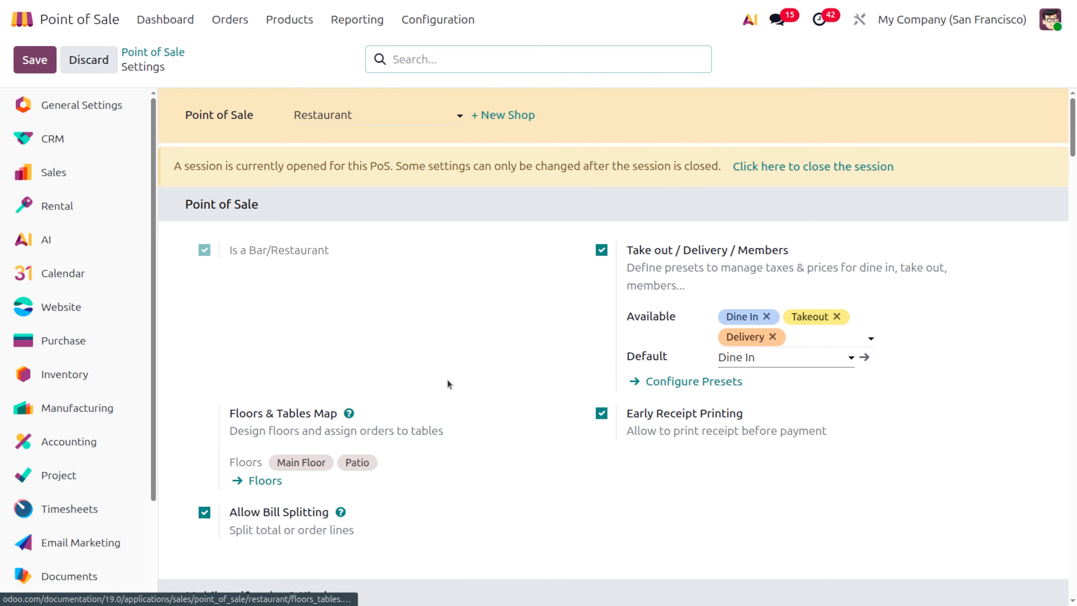
scroll(483, 482, "down", 5)
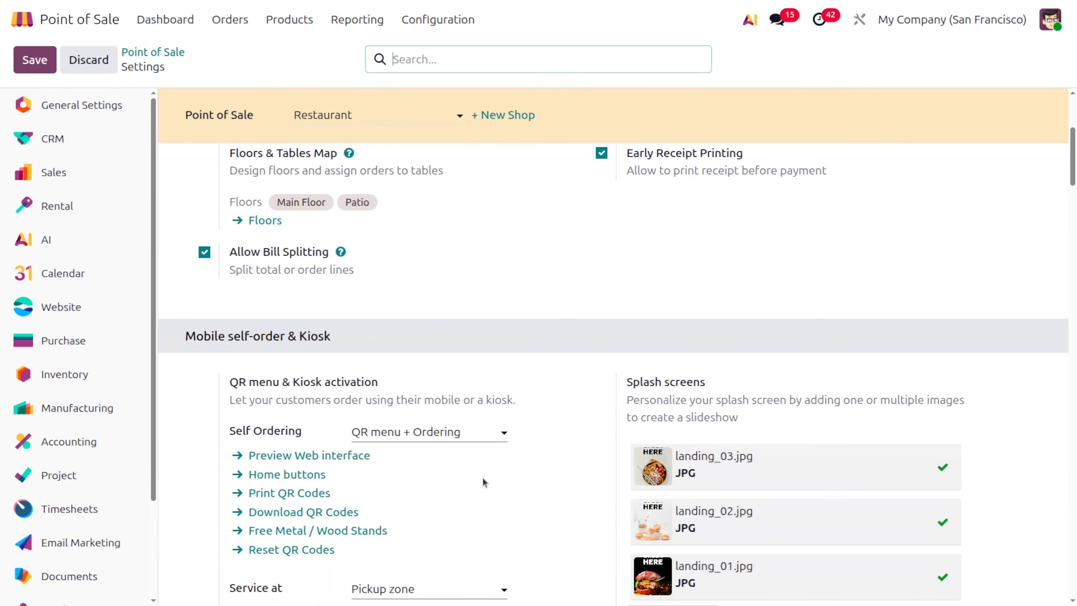
scroll(483, 478, "down", 13)
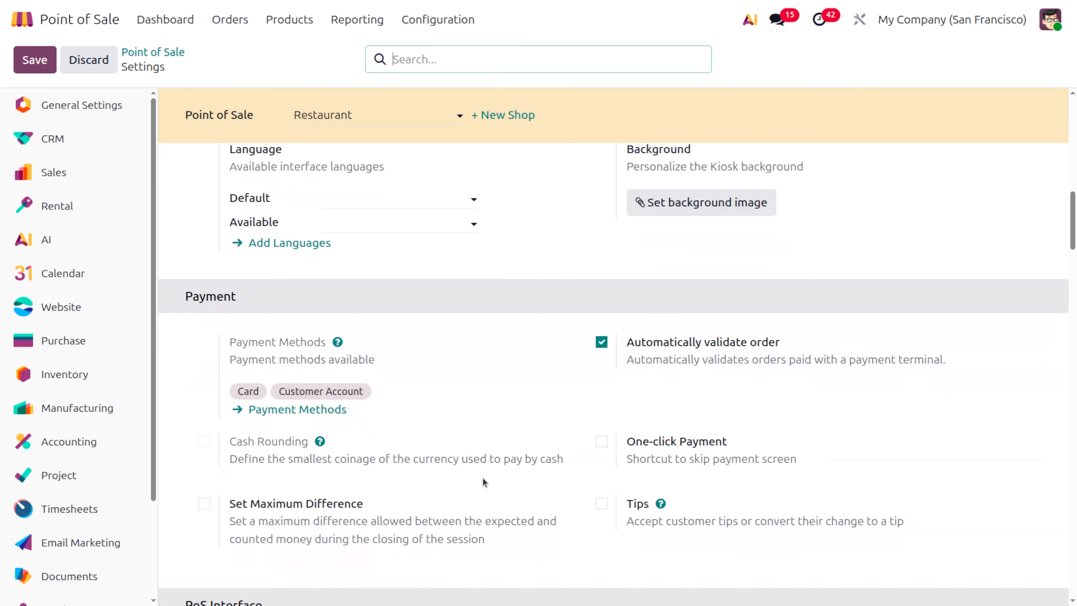
scroll(482, 478, "down", 4)
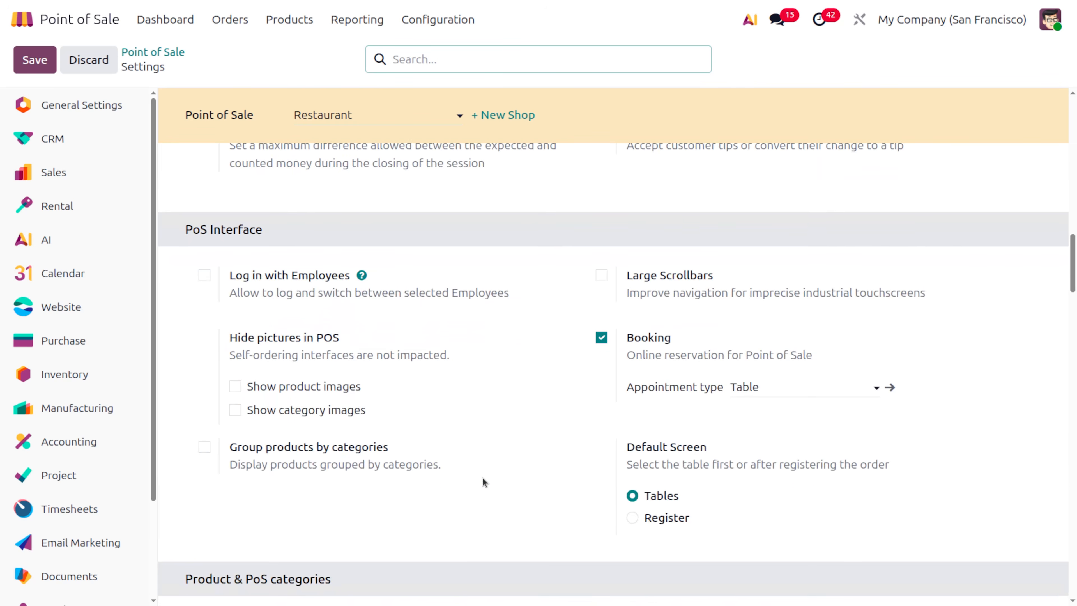
left_click(204, 273)
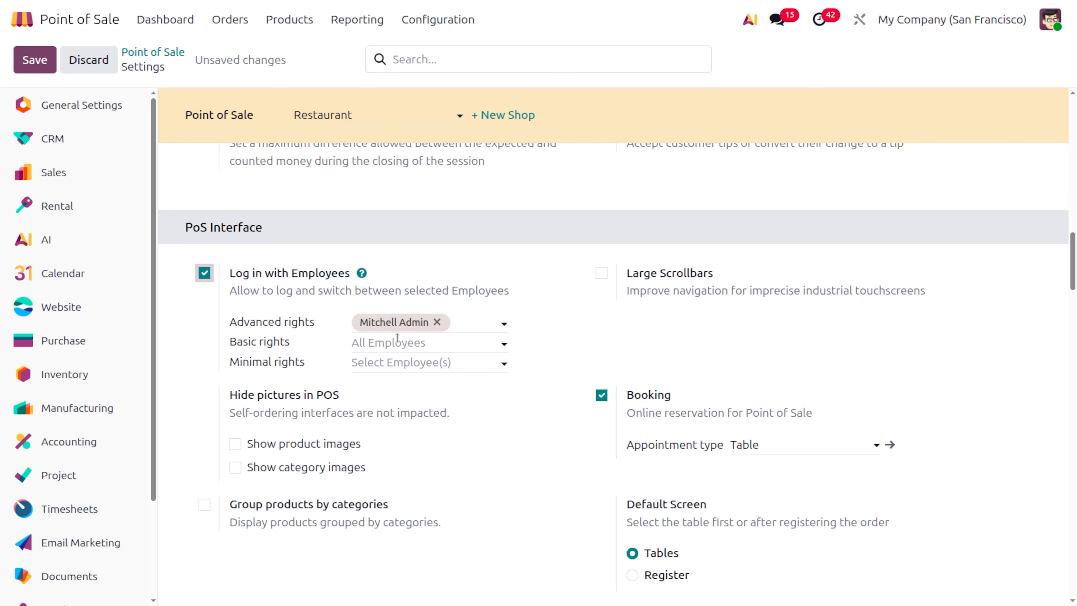
mouse_move(400, 340)
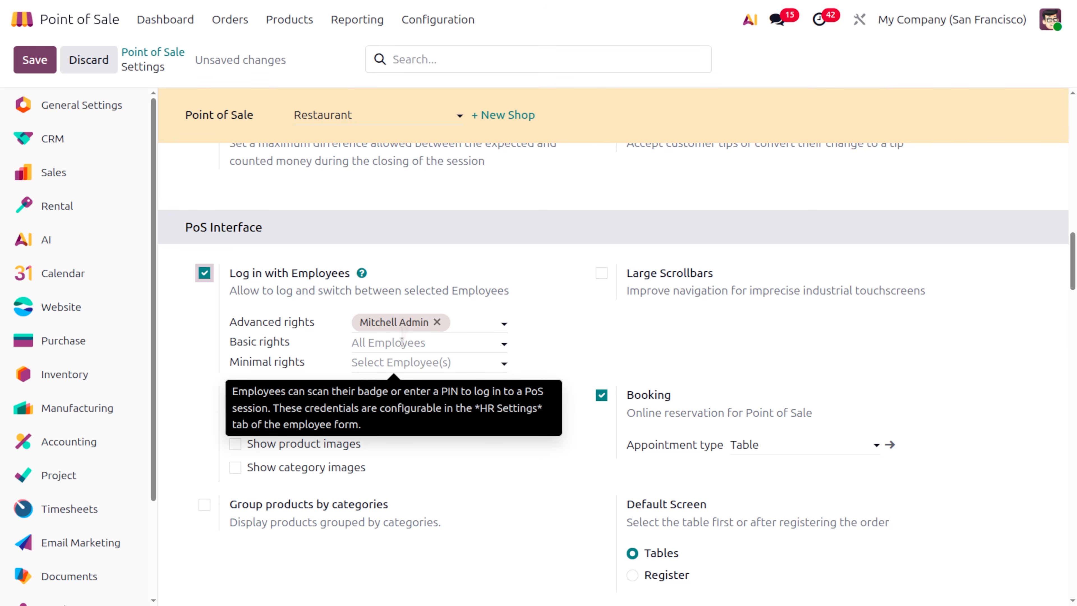
left_click(401, 342)
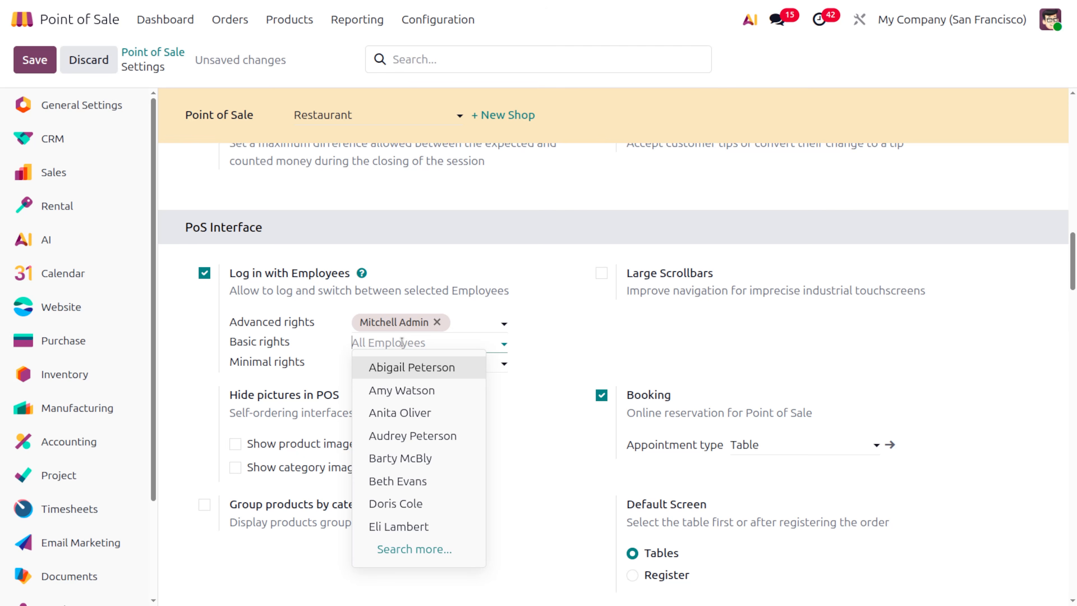
left_click(430, 377)
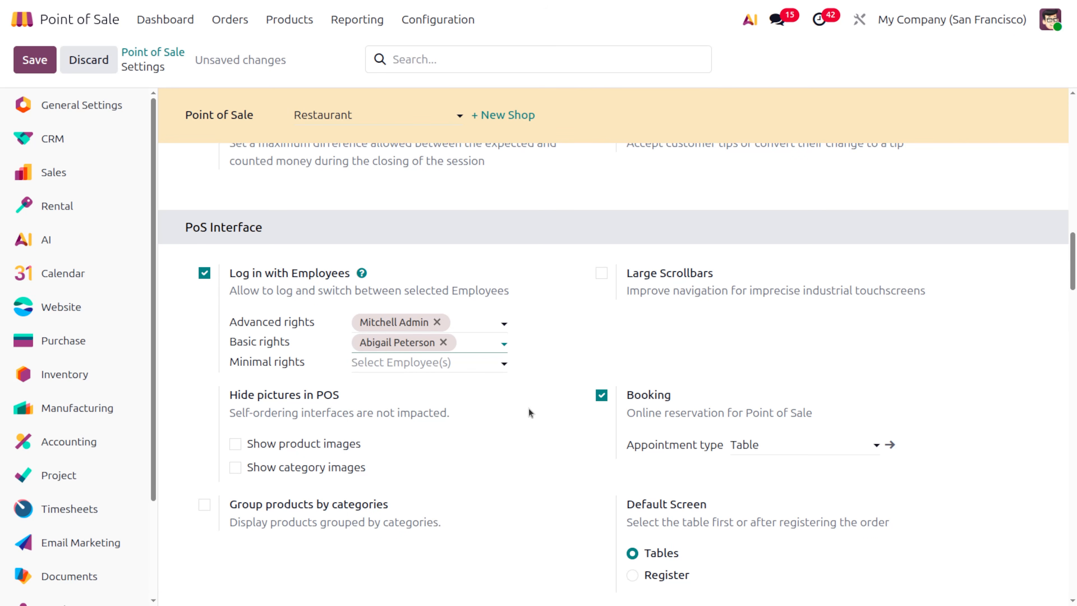
left_click(416, 360)
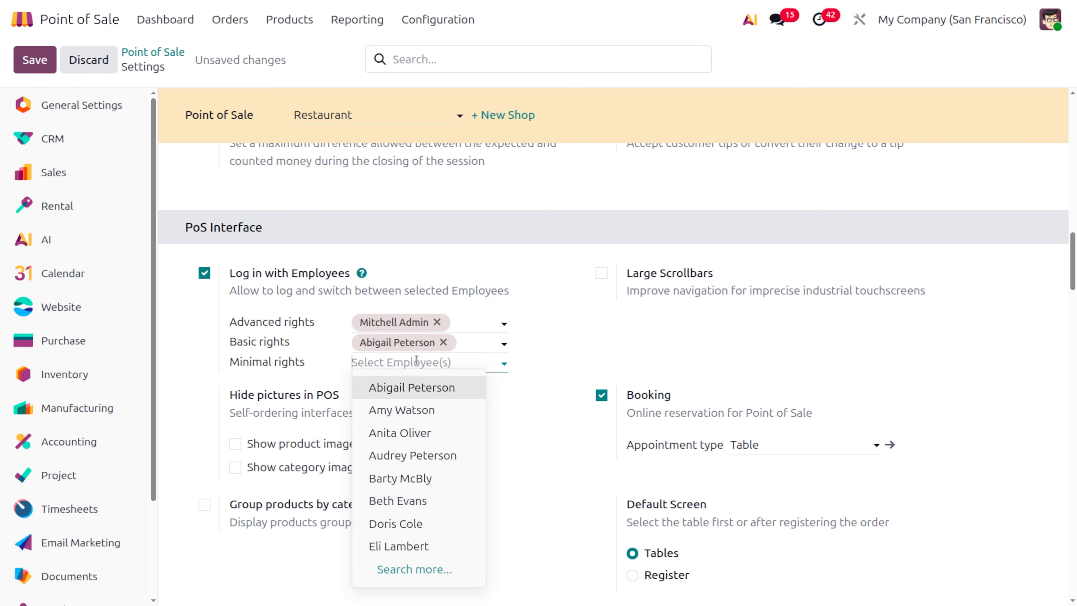
left_click(432, 408)
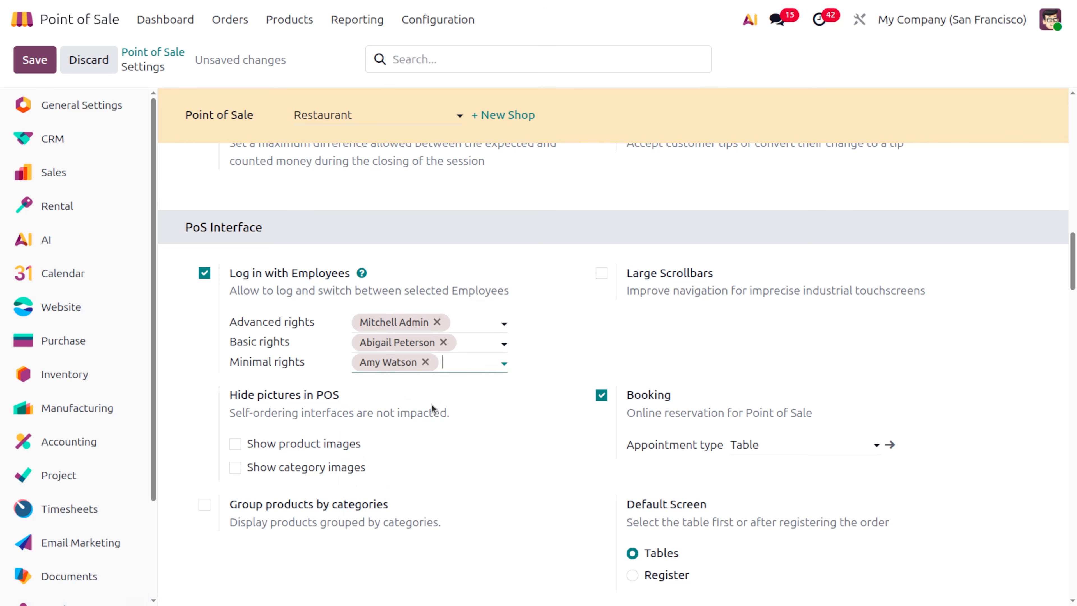
left_click(31, 63)
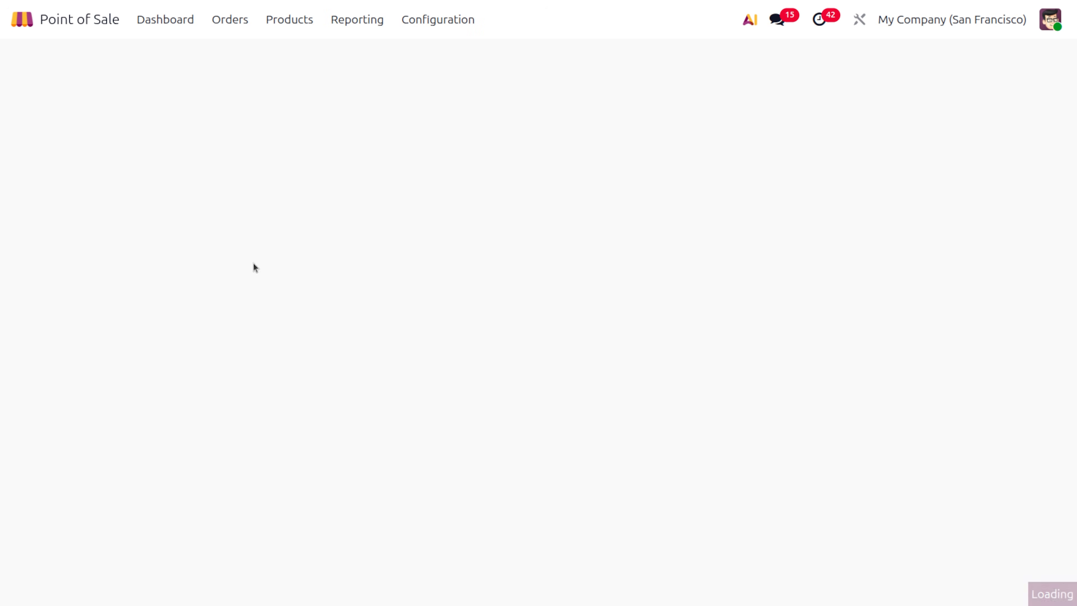
- Open the Employees app and the first employee's record
left_click(35, 19)
type("e")
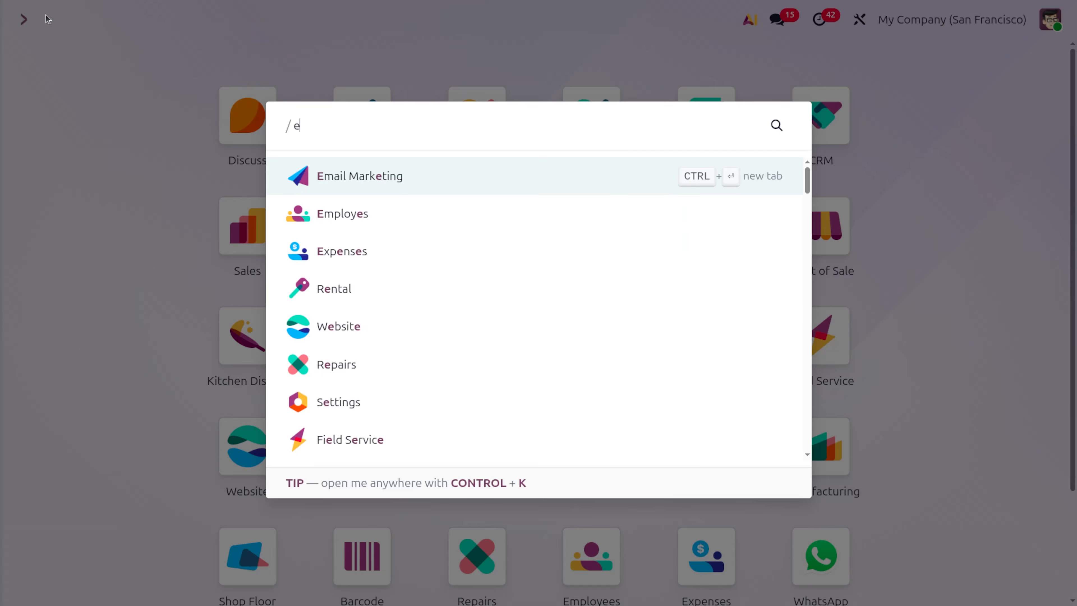
type("mpl")
key("Return")
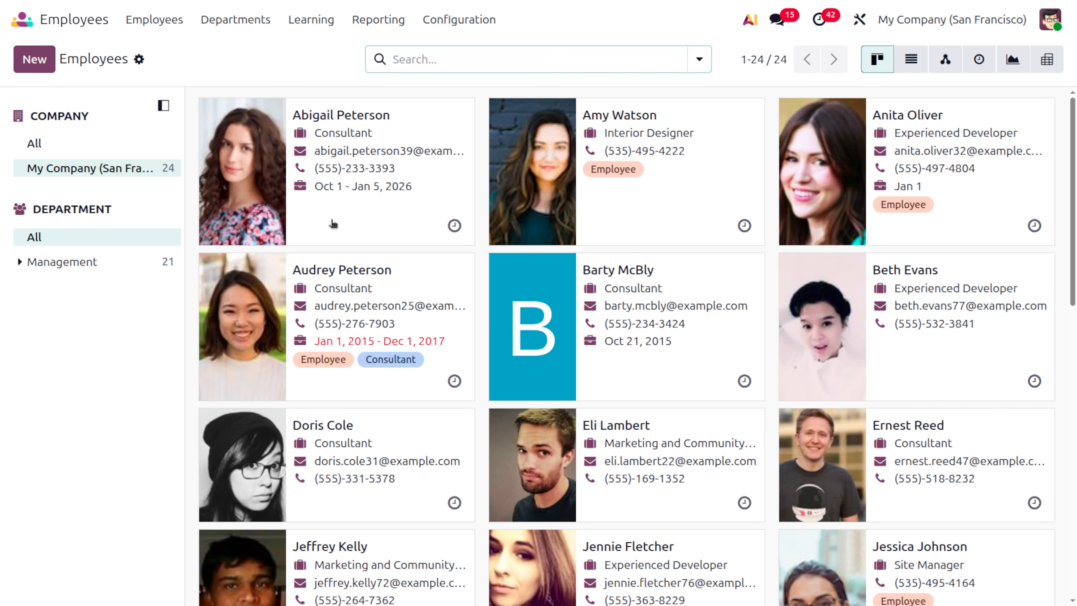
left_click(333, 223)
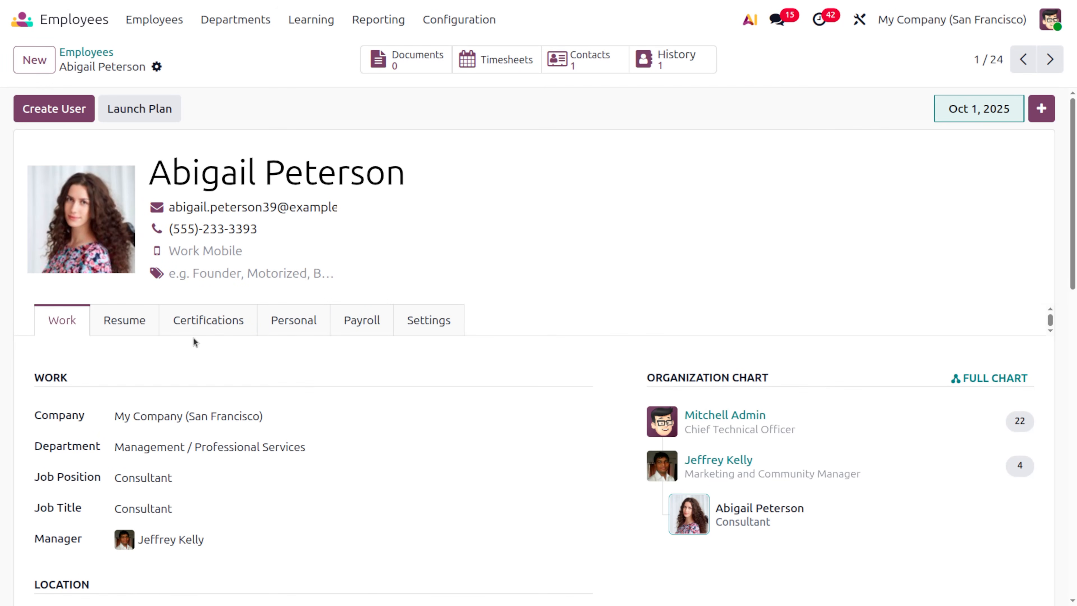
scroll(192, 341, "down", 3)
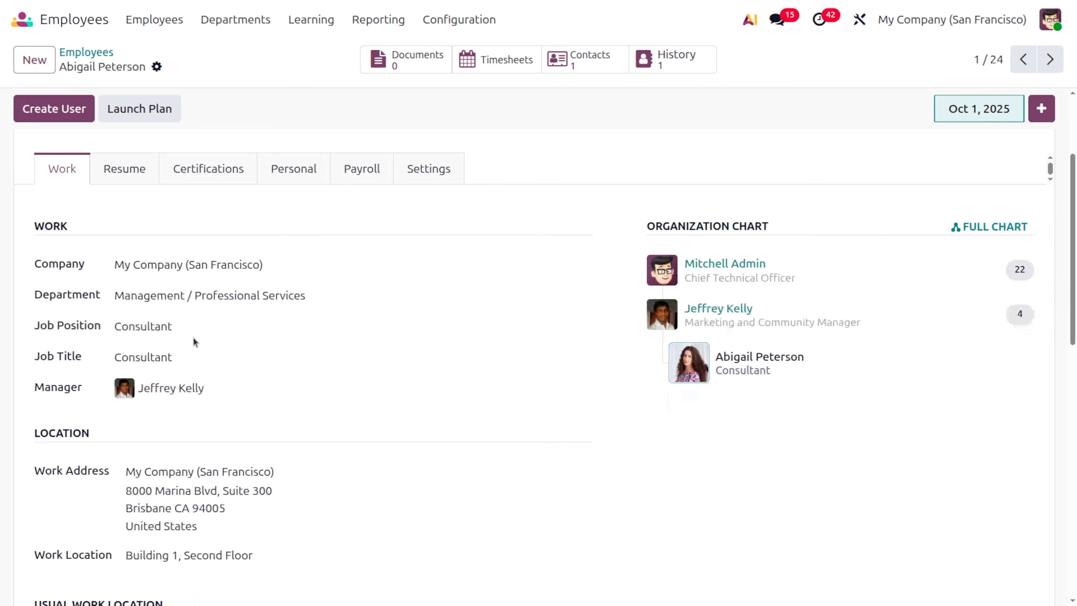
left_click(285, 176)
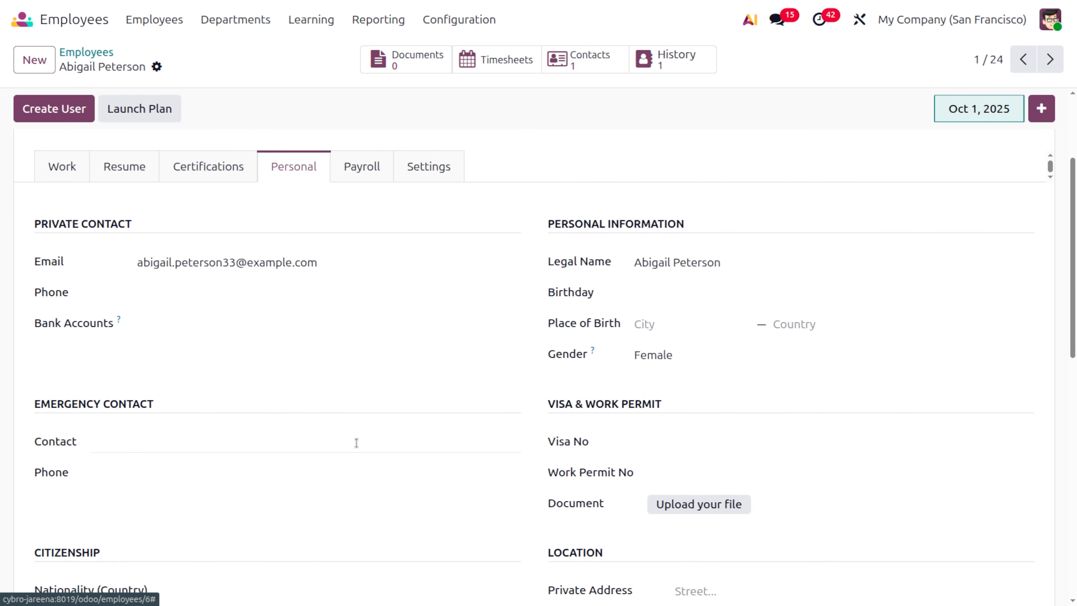
- Enter the first employee's point-of-sale PIN Code in the Settings tab and save
scroll(357, 442, "down", 10)
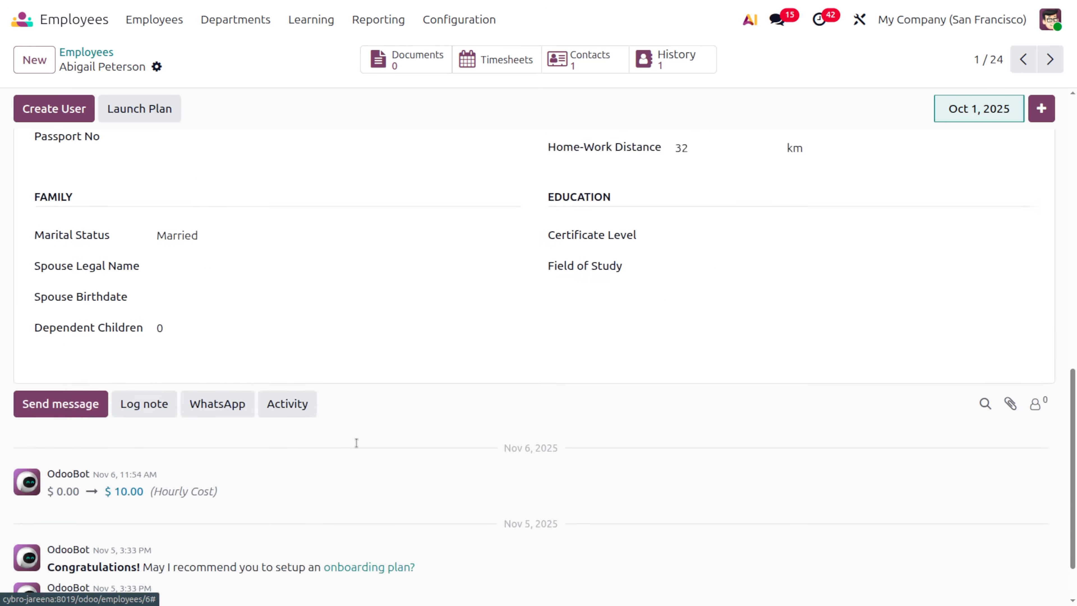
scroll(356, 443, "up", 12)
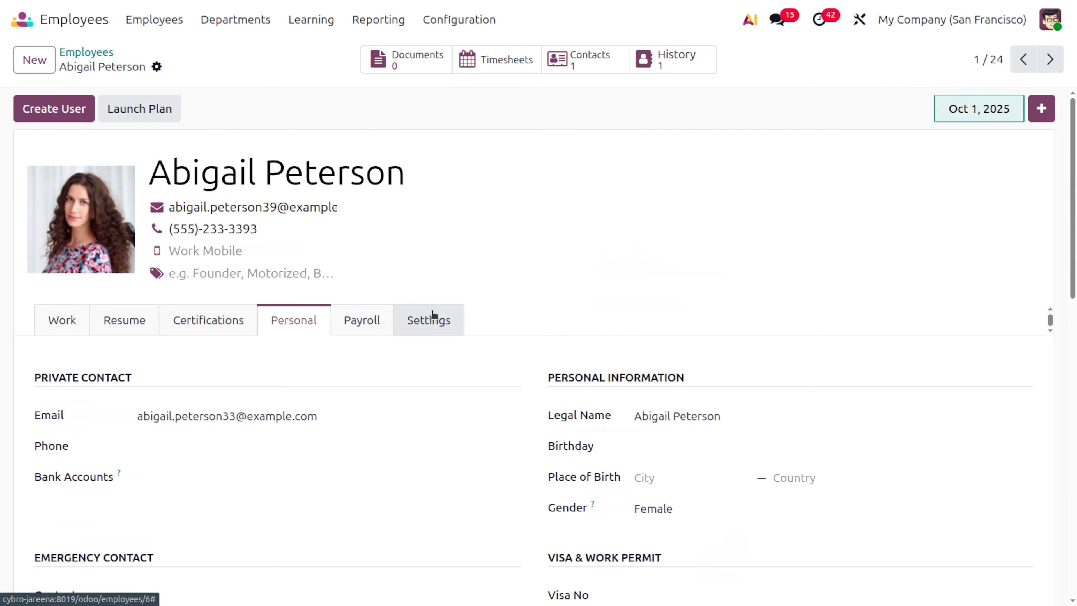
left_click(433, 316)
scroll(441, 443, "down", 2)
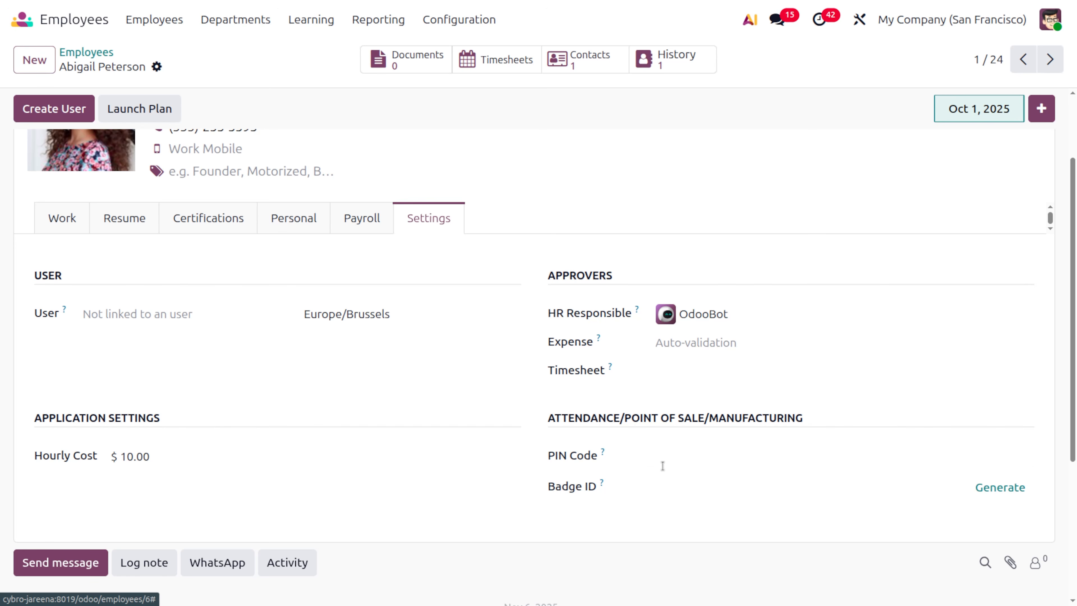
left_click(662, 456)
type("1")
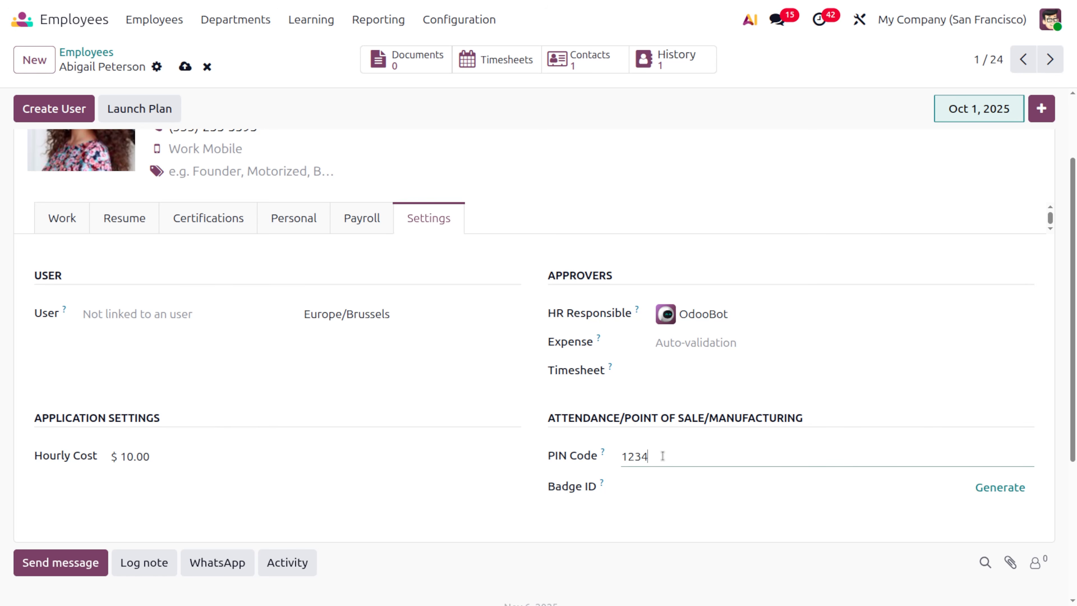
type("234")
left_click(184, 67)
- Set a second employee's PIN Code, save, and return to the apps home screen
left_click(80, 52)
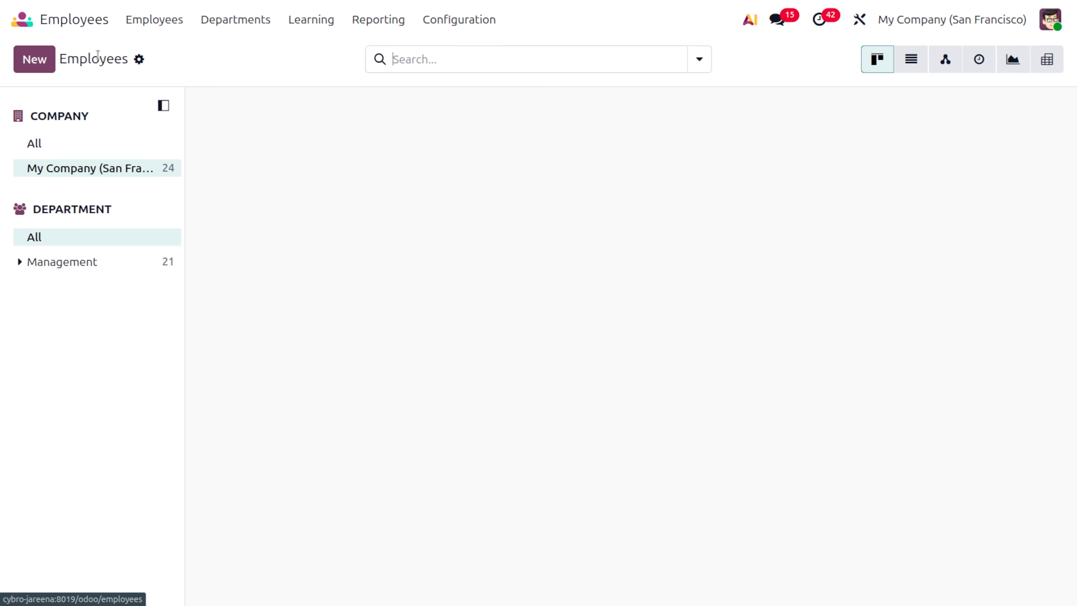
left_click(672, 118)
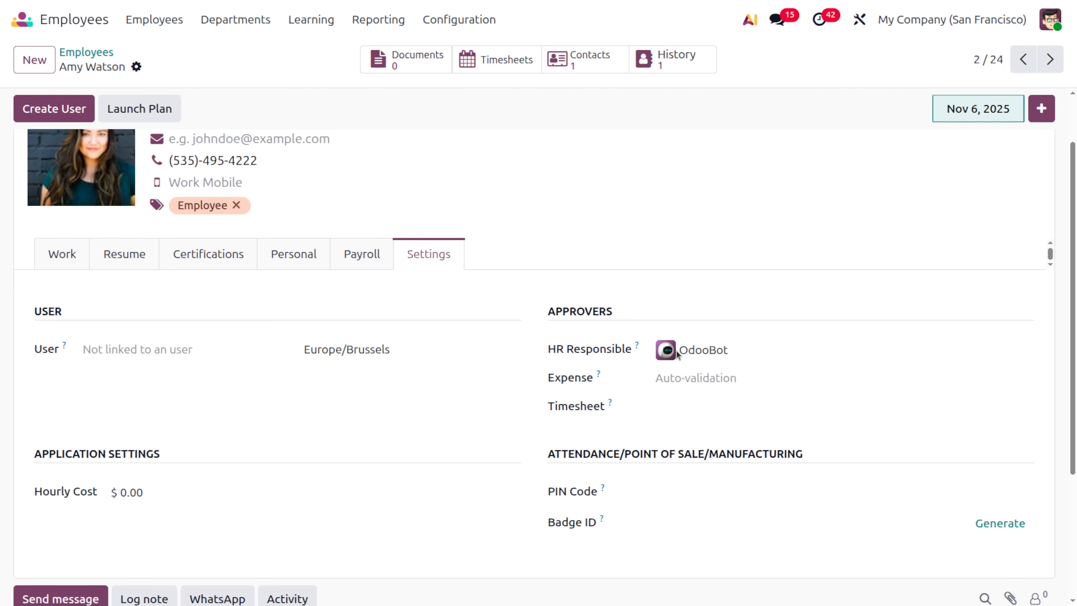
left_click(644, 489)
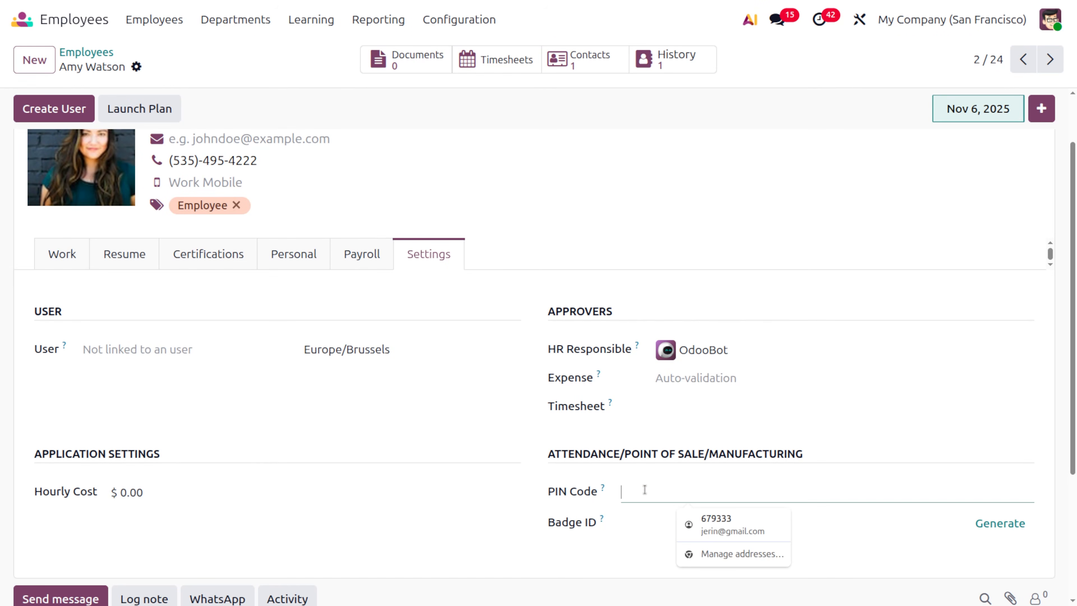
type("1234")
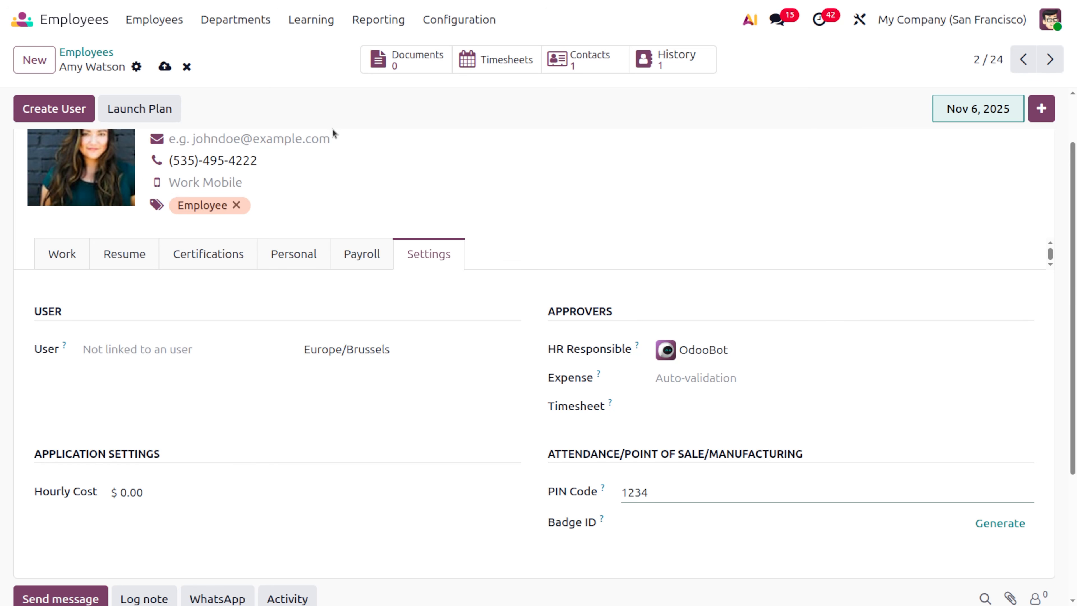
left_click(165, 67)
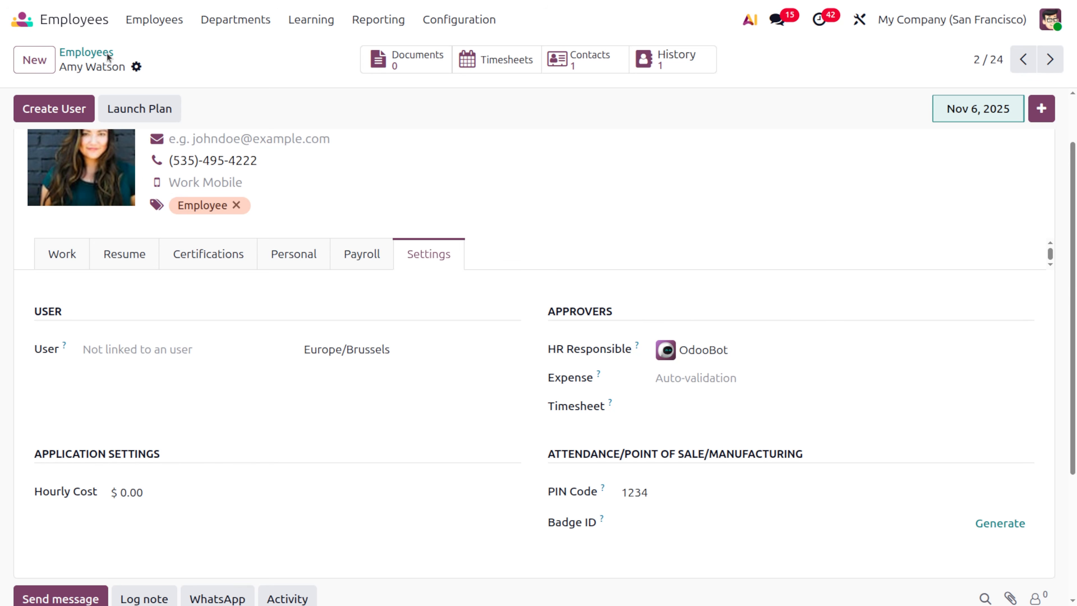
left_click(21, 29)
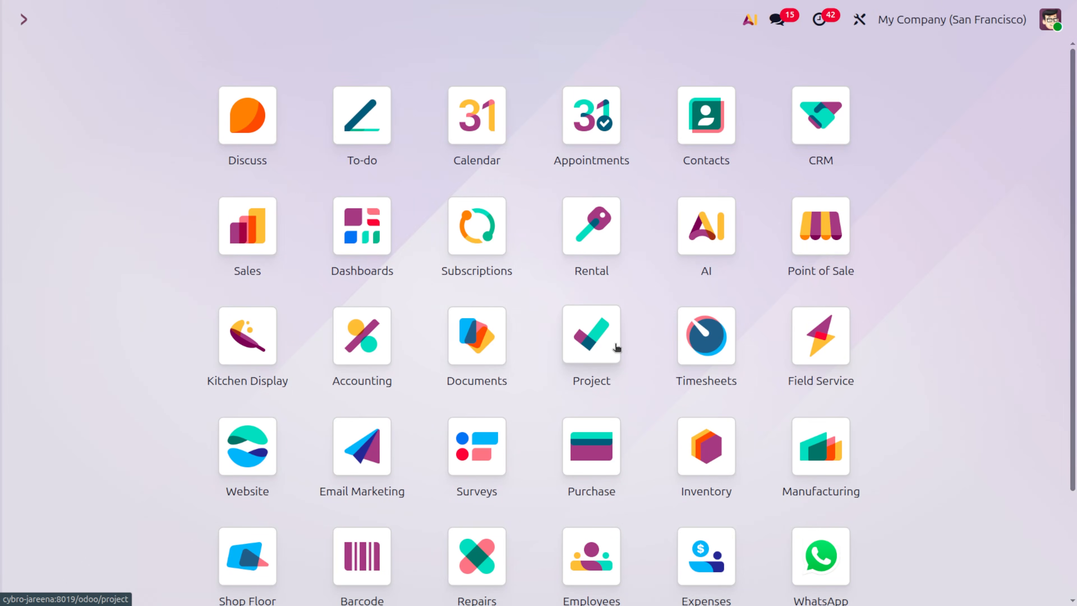
- Resume the Restaurant register, dismiss the error, and unlock the register
type("po")
key("Return")
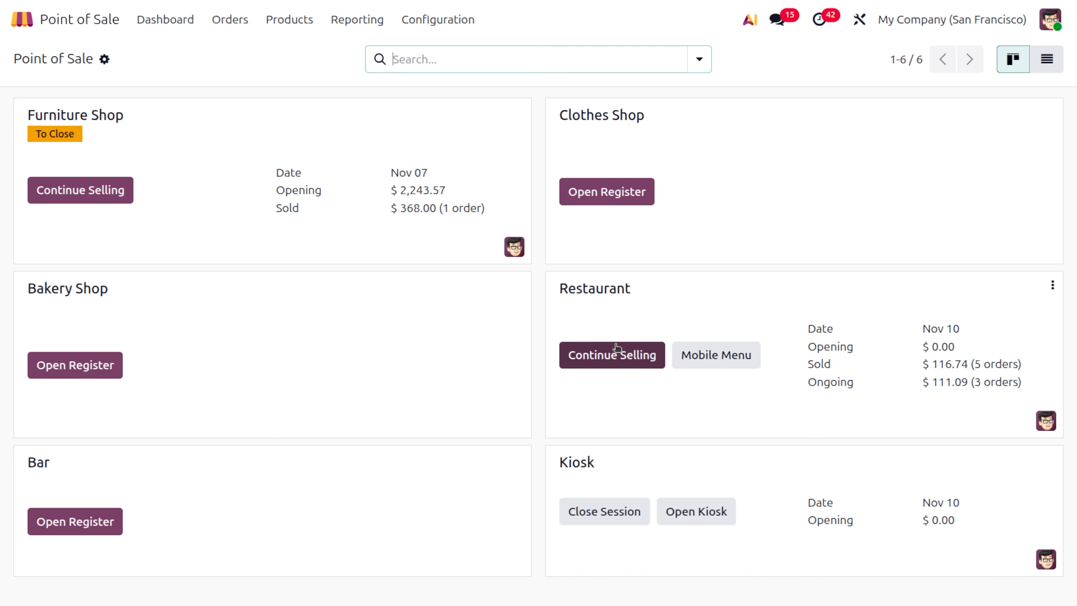
left_click(586, 358)
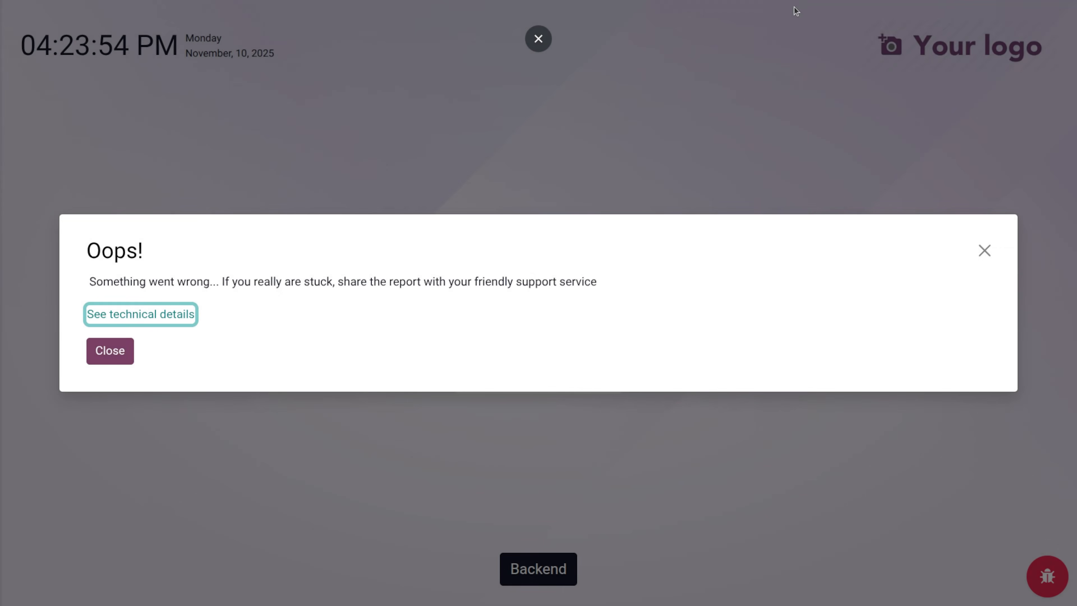
left_click(984, 251)
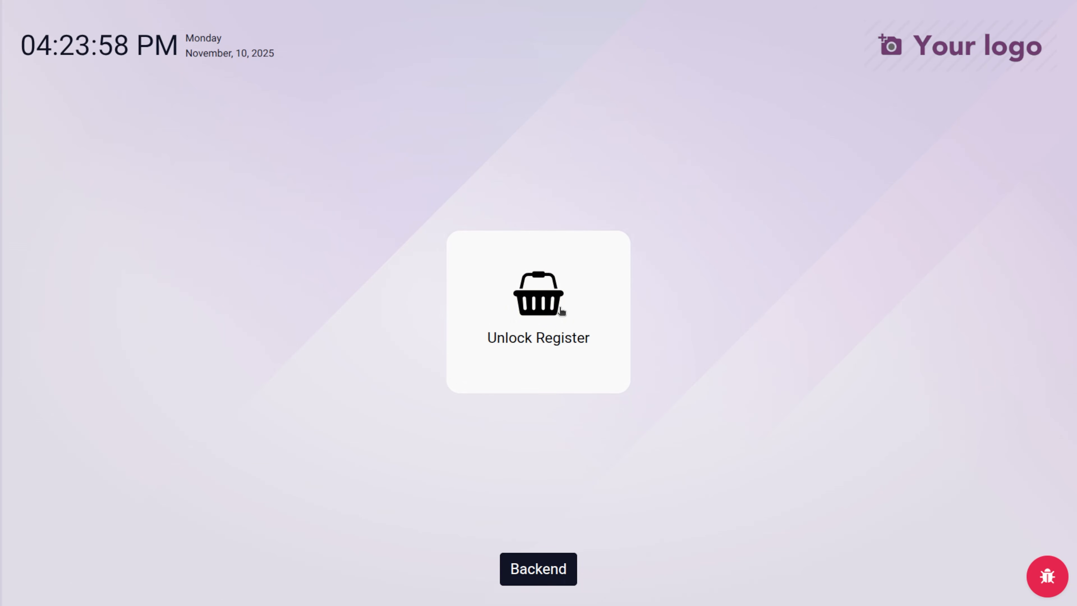
left_click(563, 333)
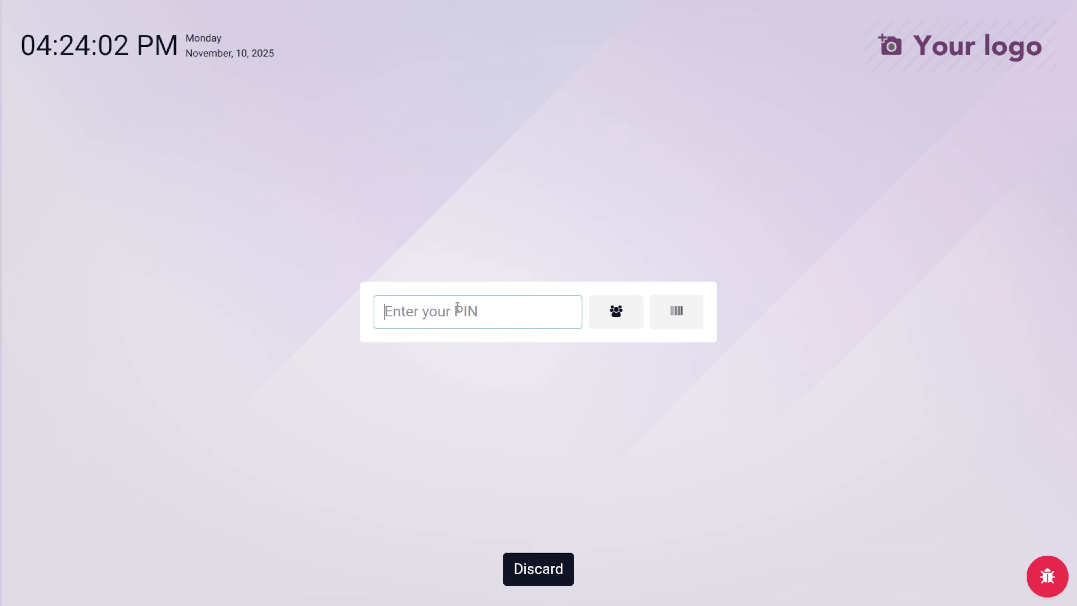
- Log in as the chosen cashier by entering their four-digit PIN
left_click(635, 325)
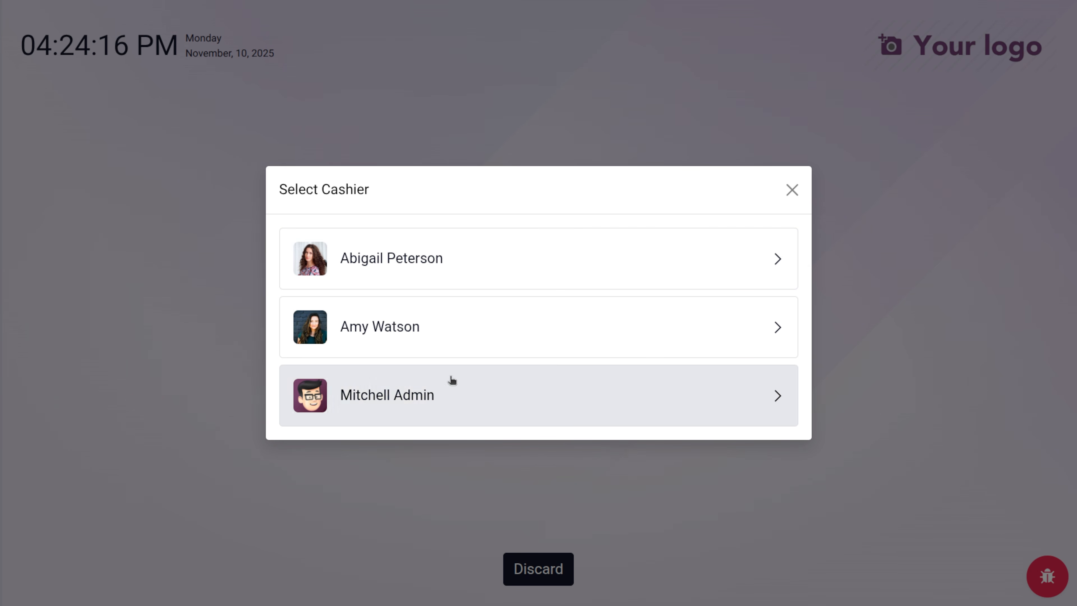
left_click(386, 326)
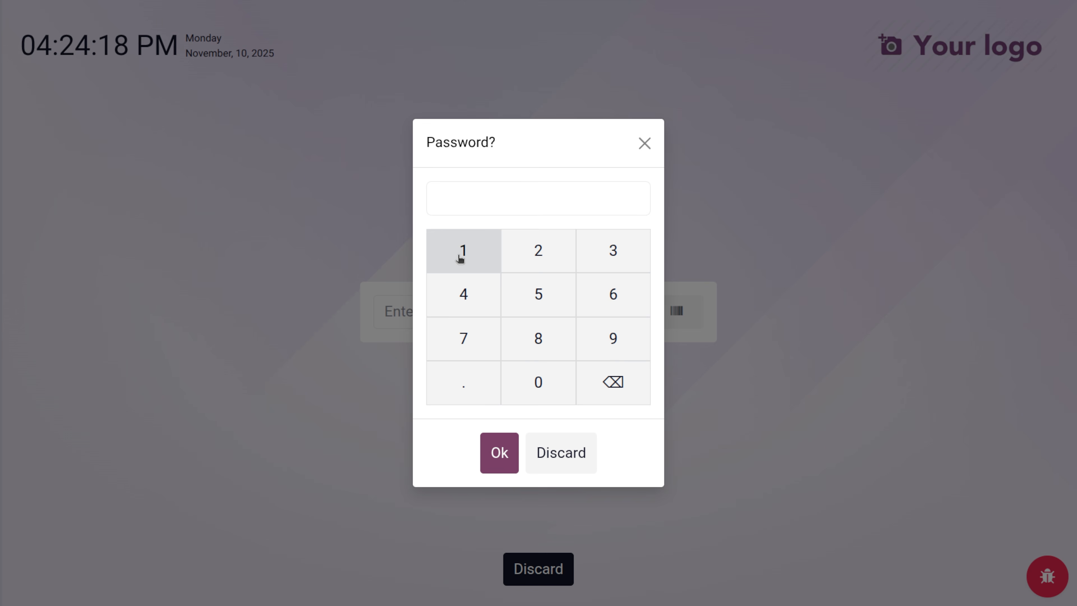
left_click(464, 248)
left_click(552, 251)
left_click(618, 248)
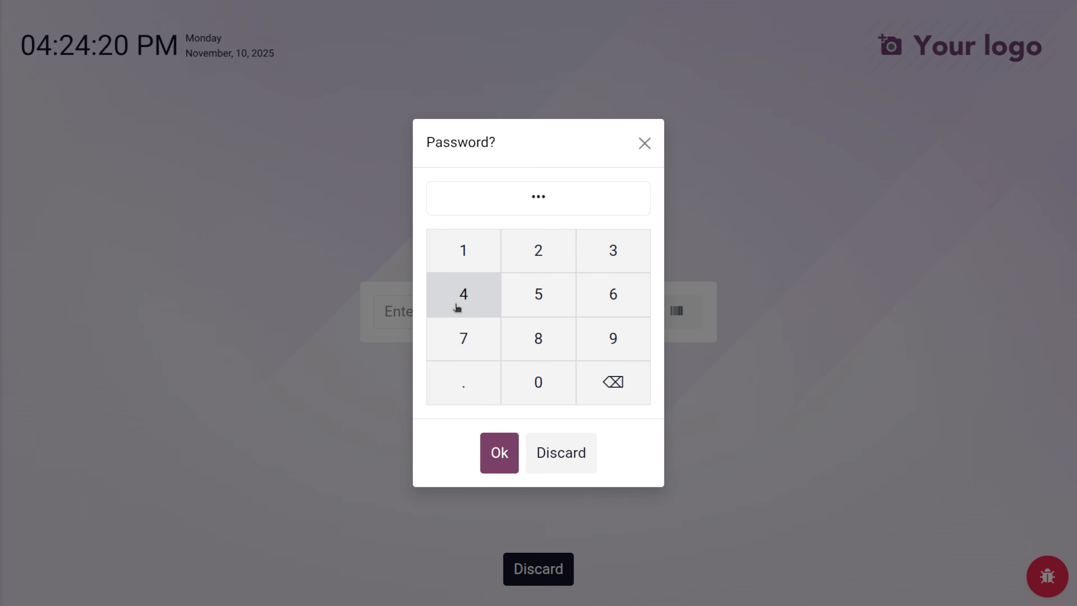
left_click(464, 297)
left_click(500, 463)
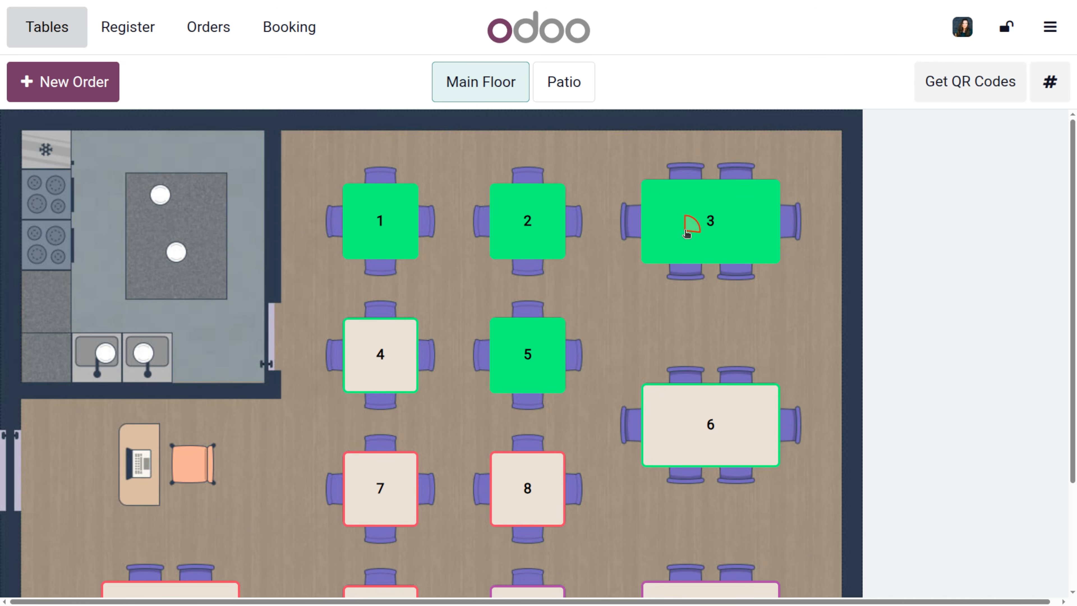
- On table 3, add another Cheese Burger with Belgian fresh homemade fries, bringing the total to $43.93
left_click(692, 224)
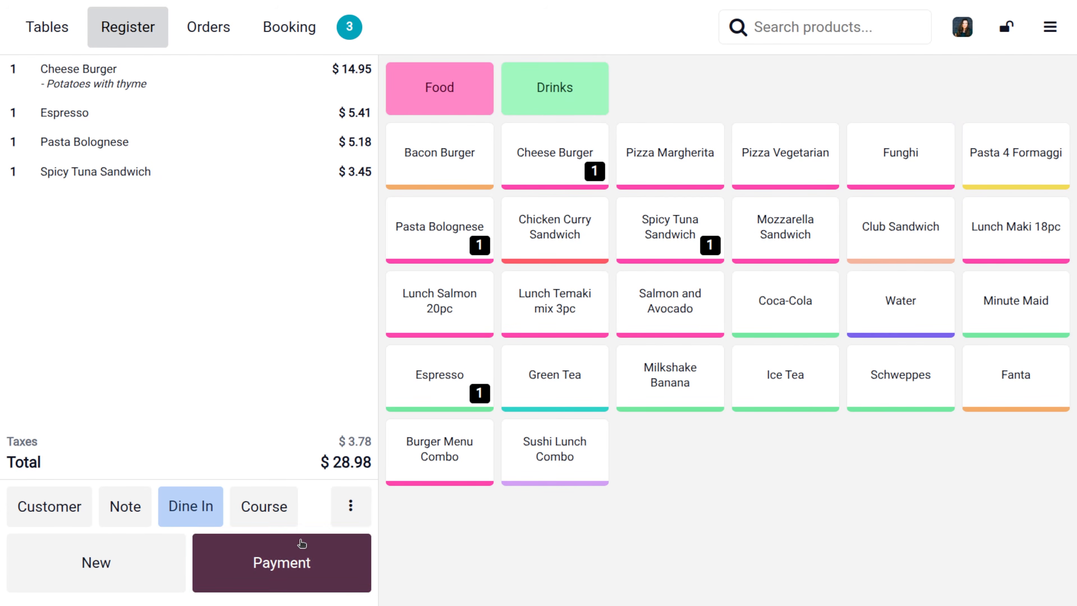
left_click(538, 146)
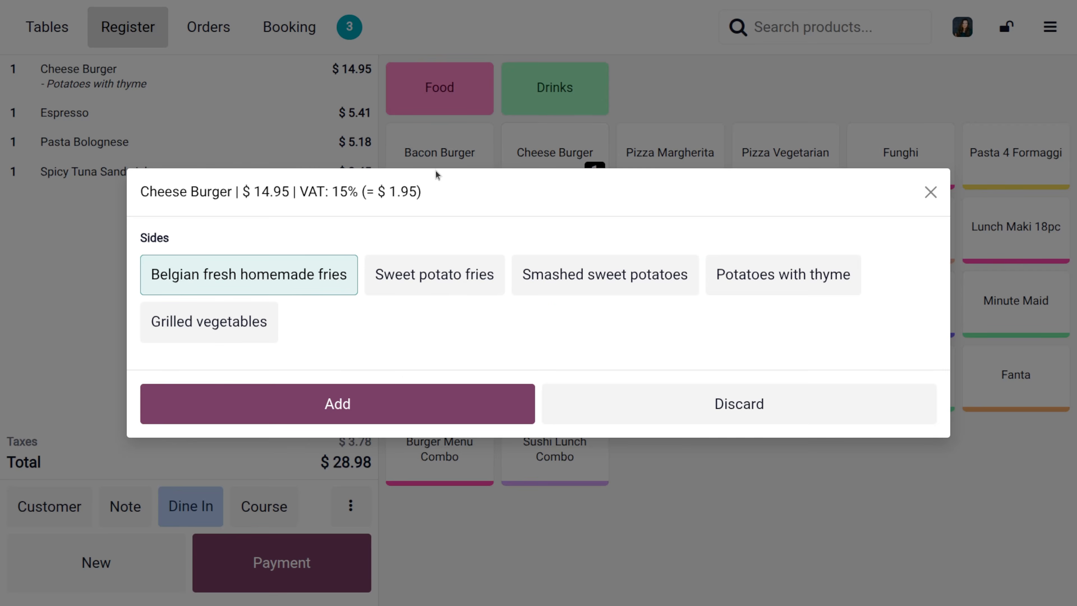
left_click(403, 393)
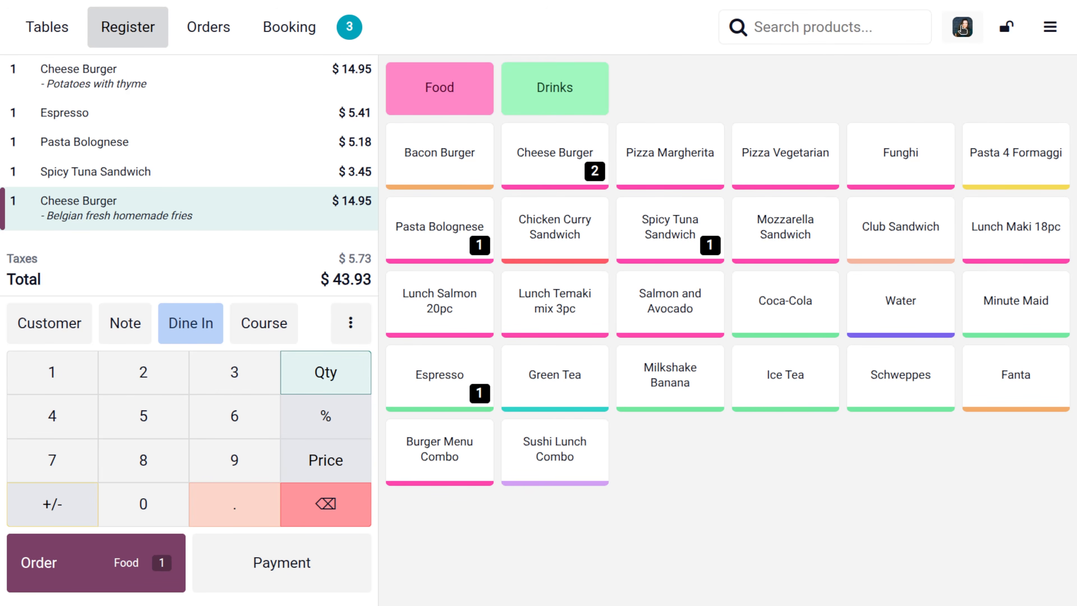
left_click(1051, 30)
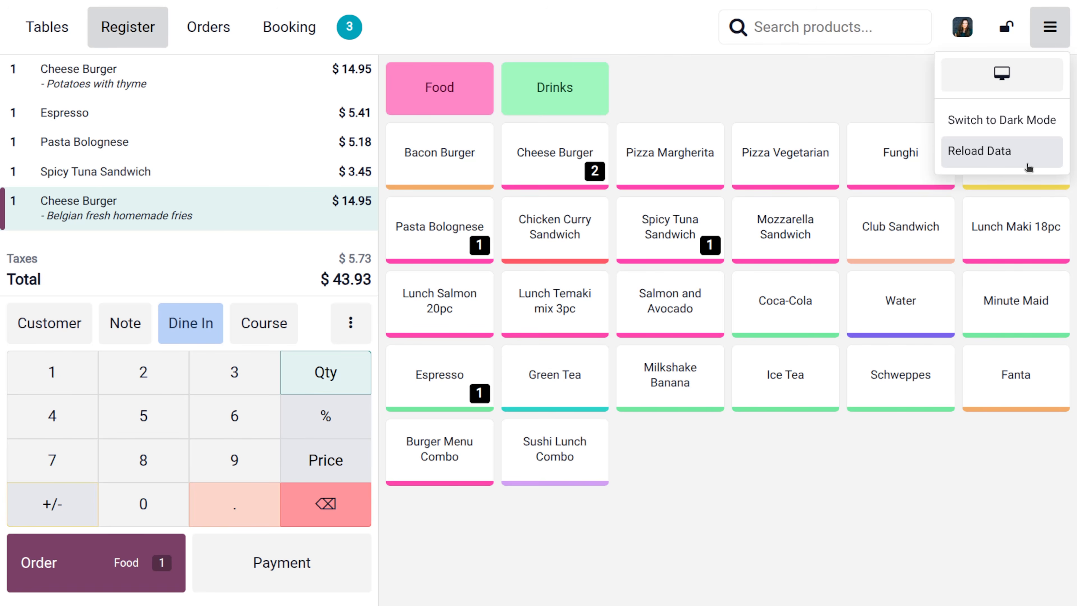
- Switch the register to the other cashier and confirm their three-digit PIN
left_click(962, 27)
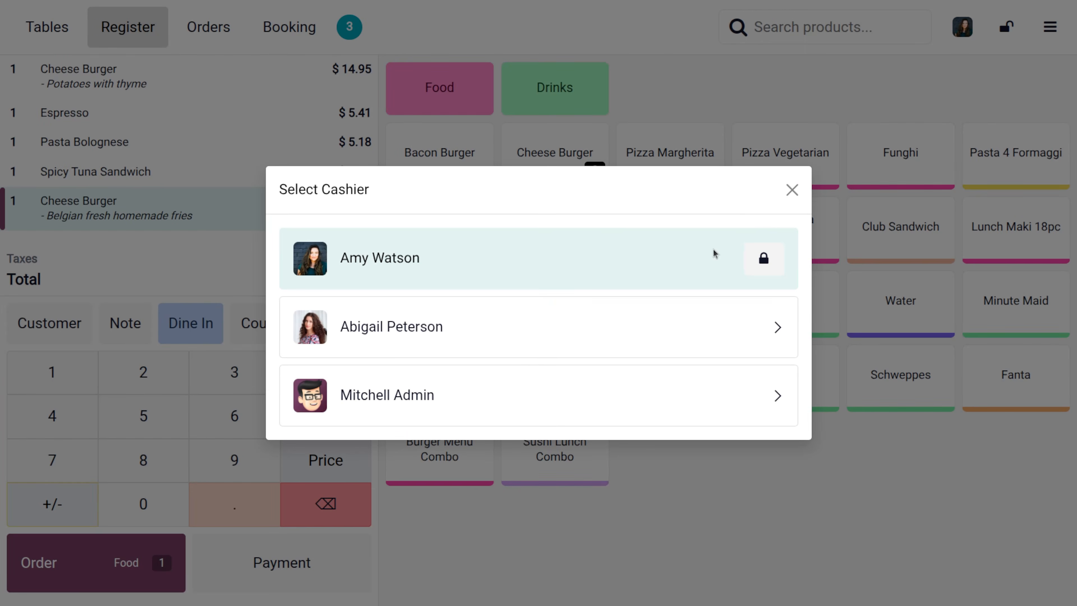
left_click(513, 331)
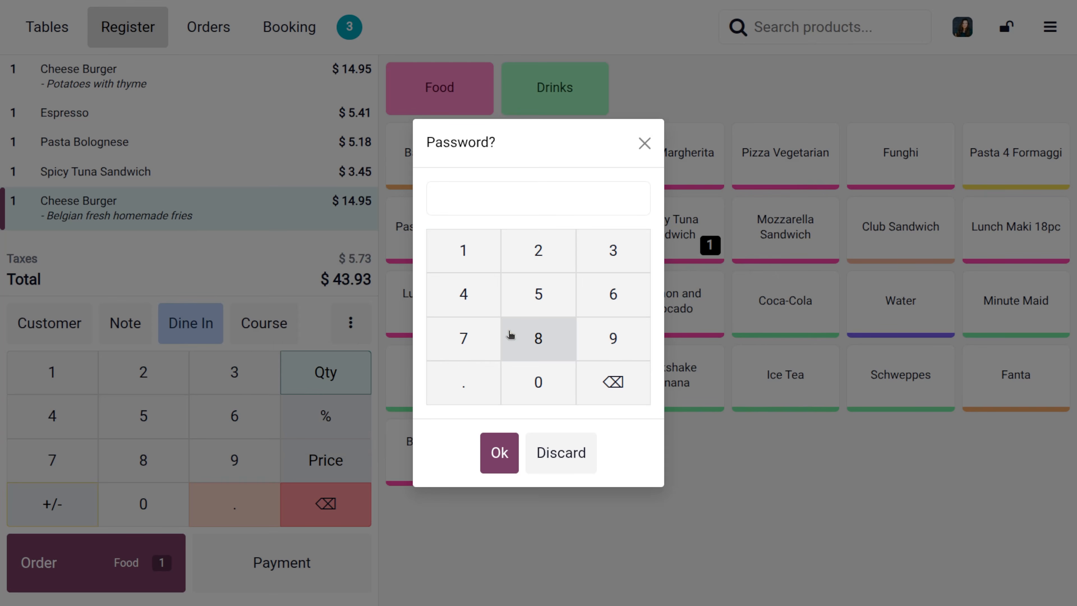
left_click(467, 264)
left_click(607, 249)
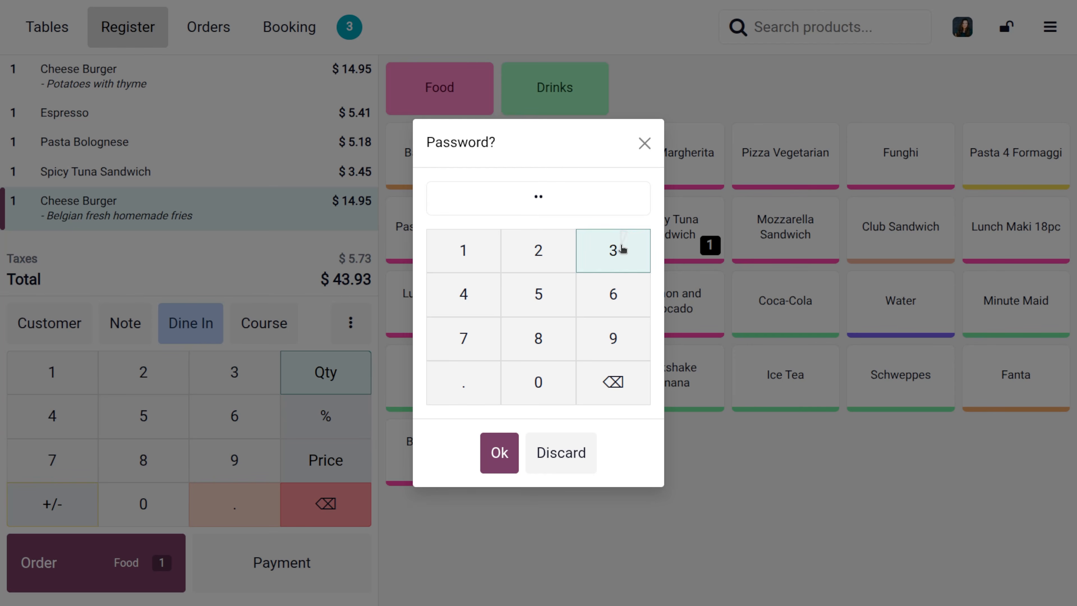
left_click(484, 302)
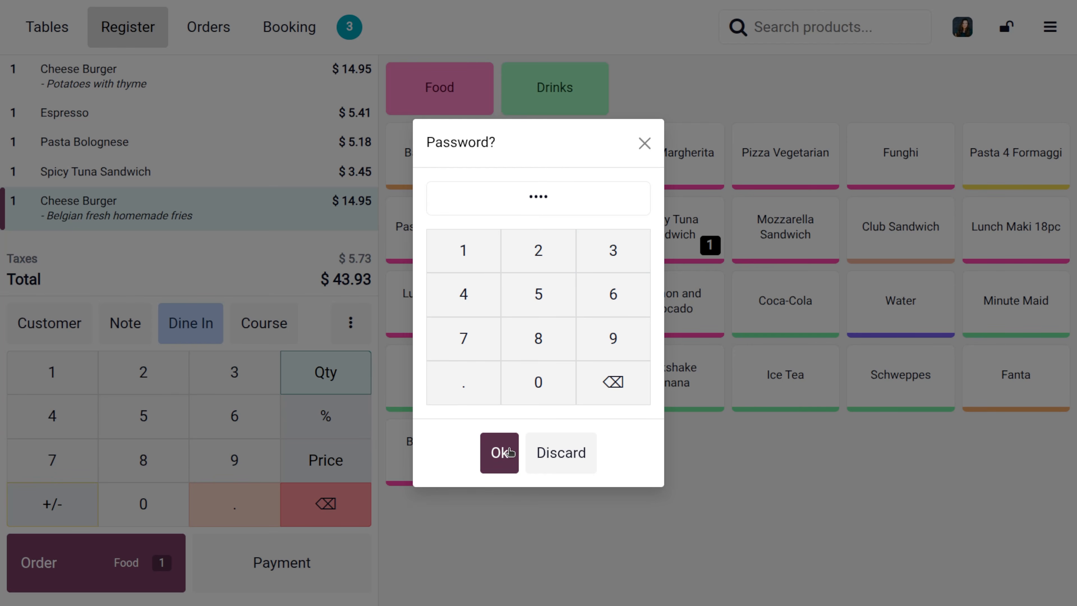
left_click(500, 452)
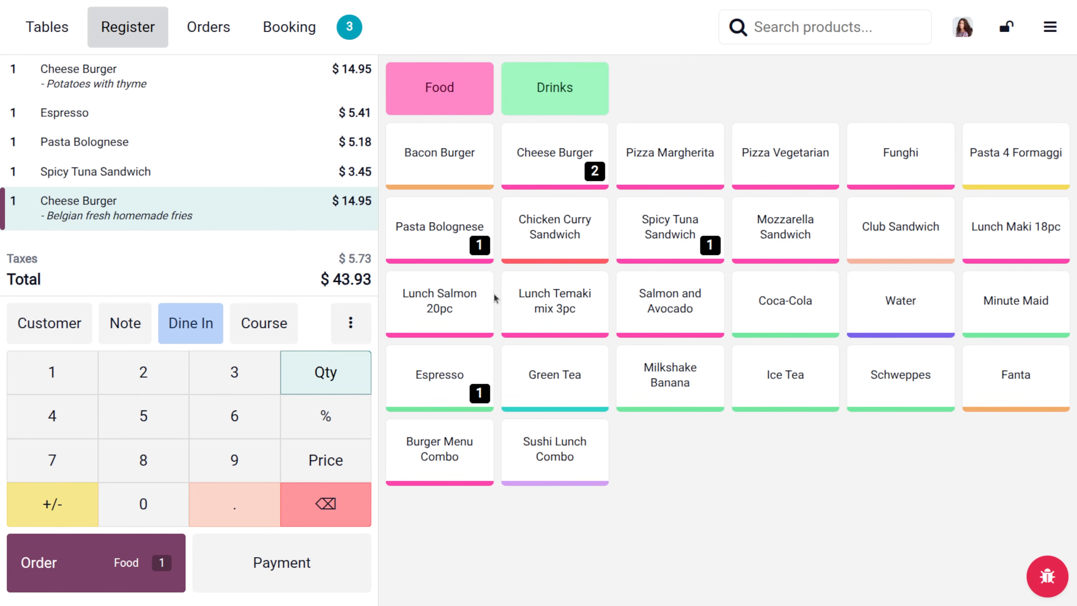
left_click(1052, 26)
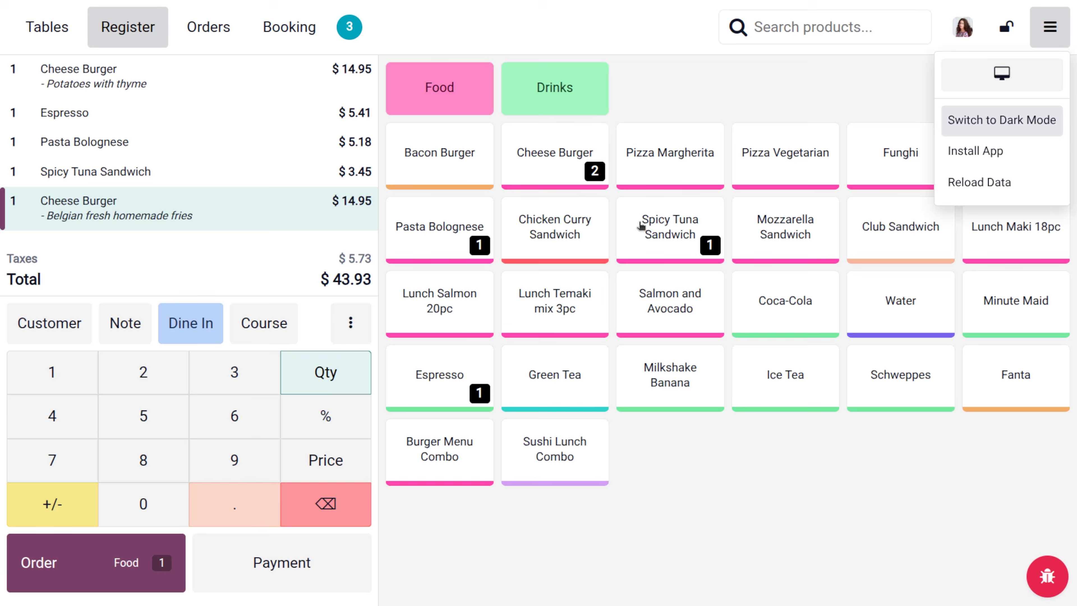
- Change the Belgian-fries Cheese Burger line price to $803.85, making the order total $832.83
left_click(331, 418)
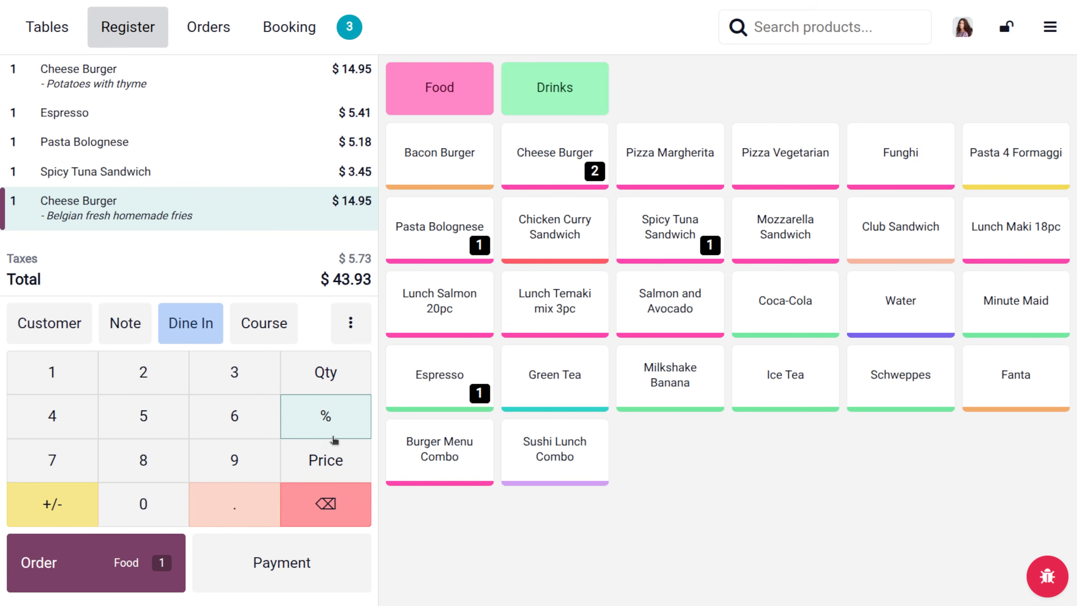
left_click(344, 457)
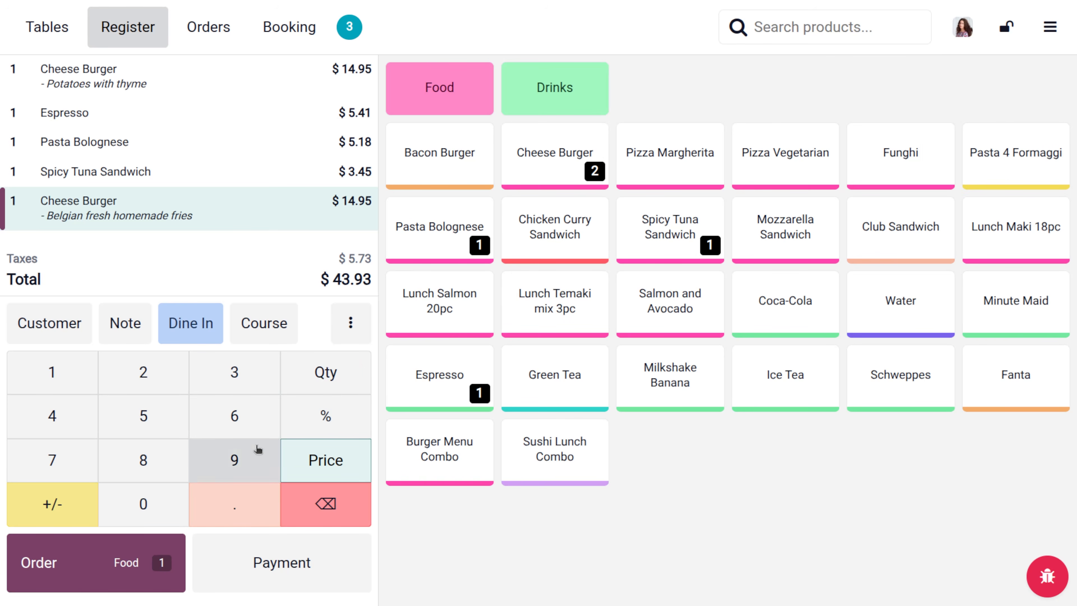
left_click(234, 416)
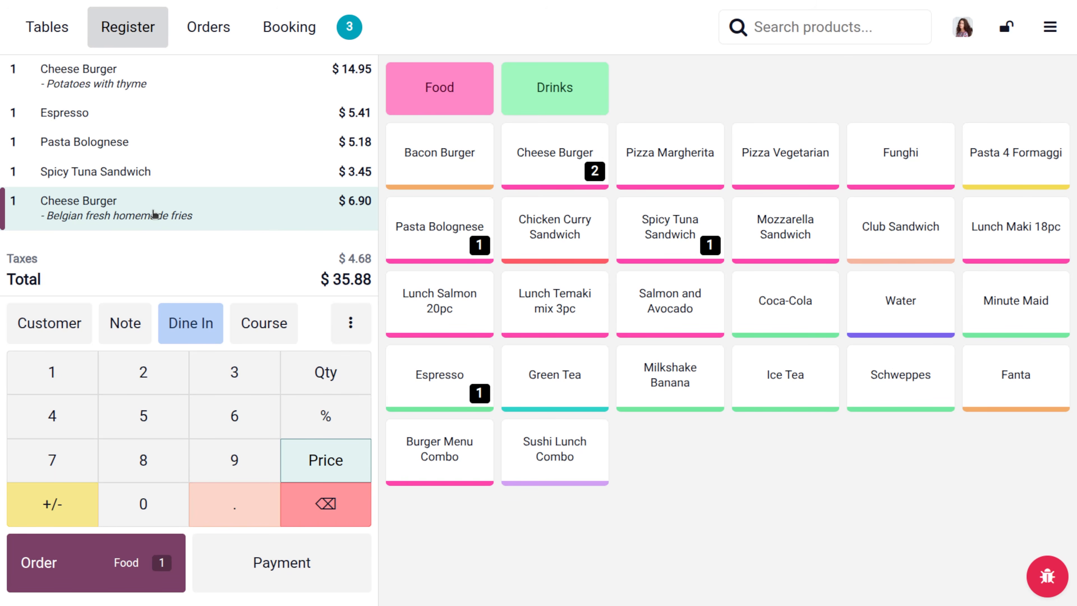
double_click(242, 469)
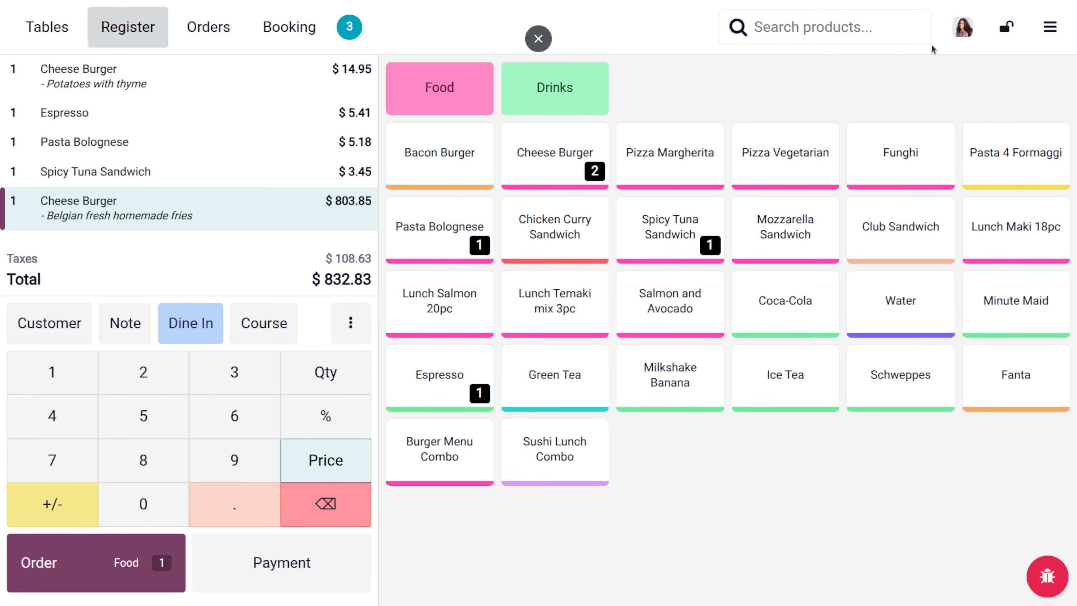
left_click(965, 34)
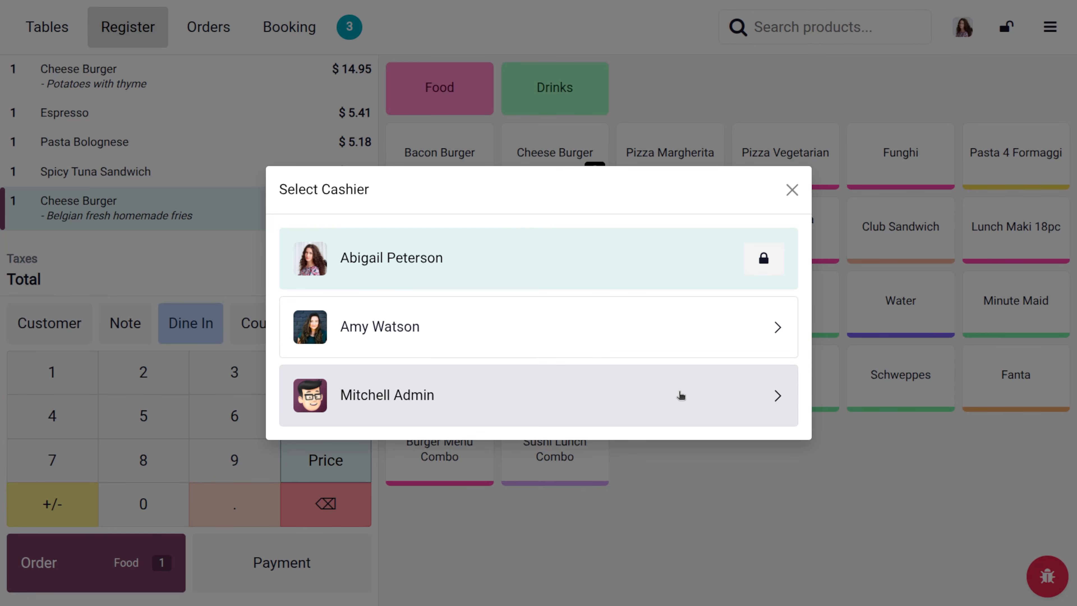
- Switch to the administrator, try closing the register, and review the draft orders blocking it
left_click(681, 395)
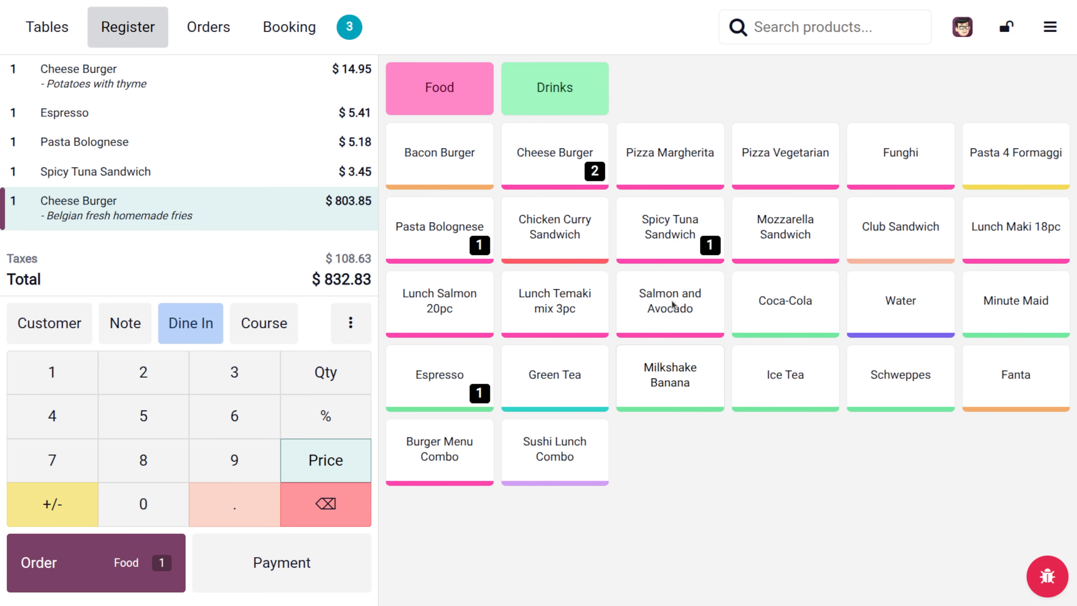
left_click(1051, 28)
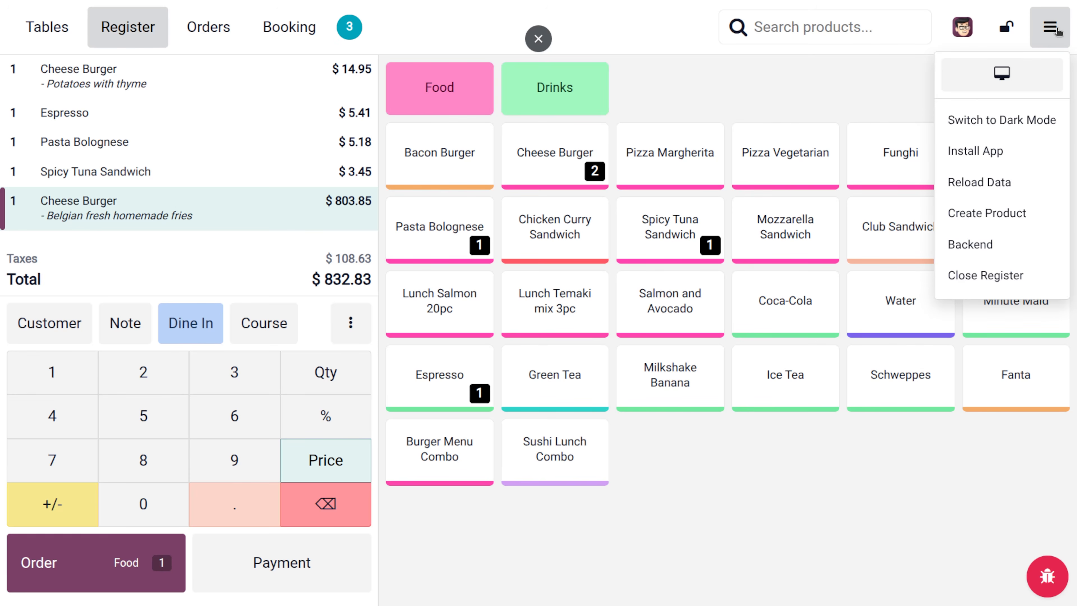
left_click(975, 277)
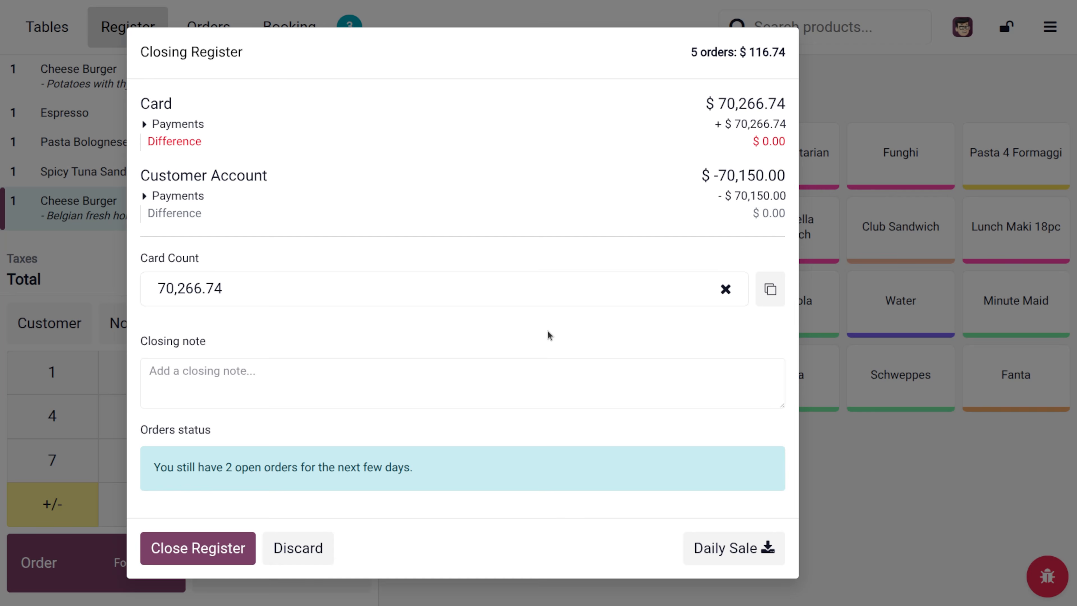
left_click(193, 547)
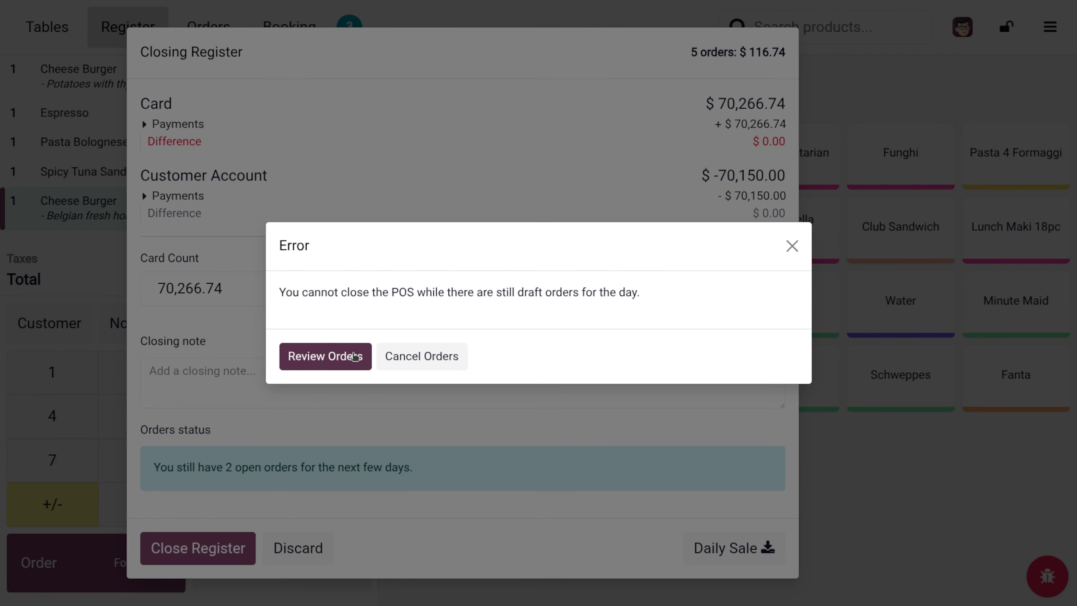
left_click(354, 356)
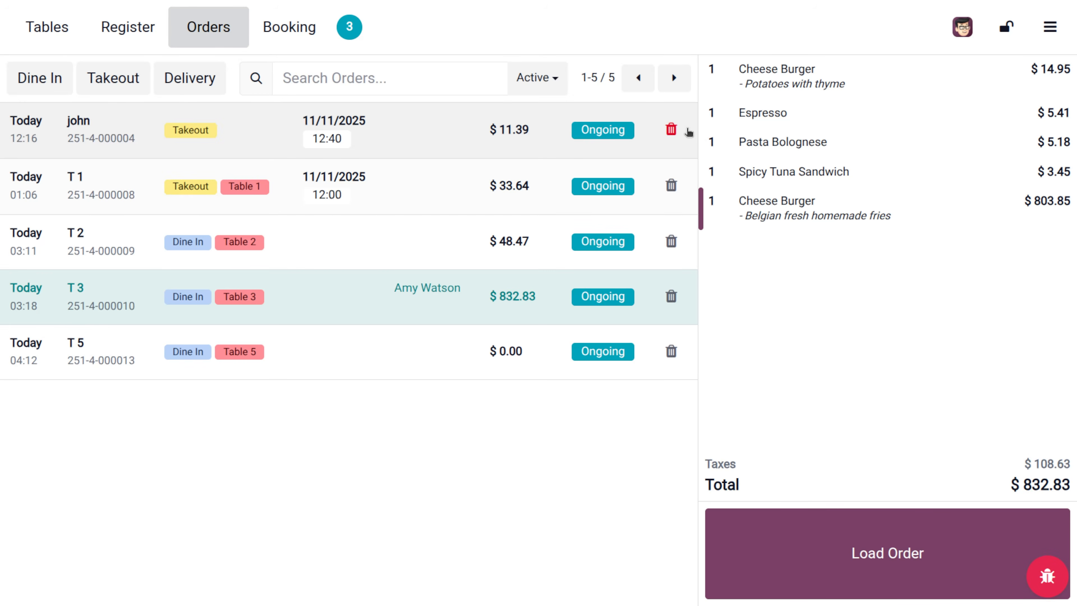
left_click(672, 130)
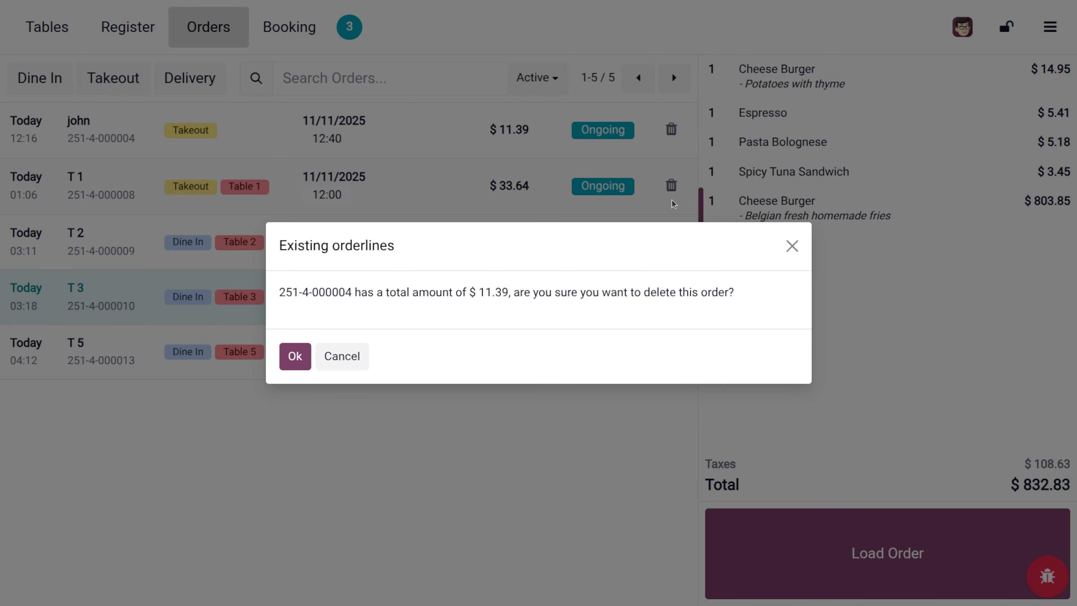
left_click(295, 357)
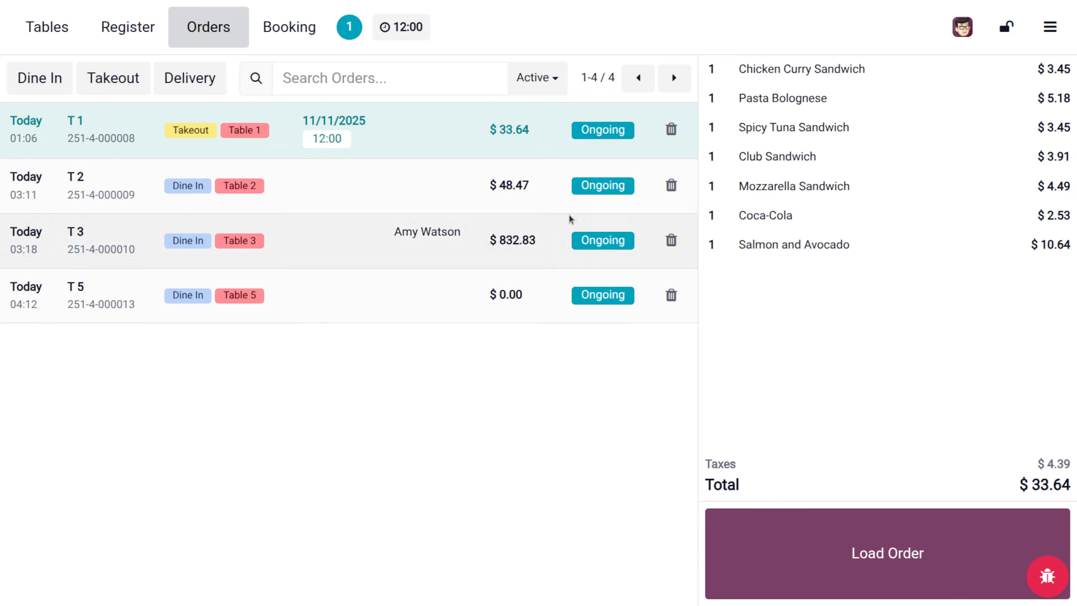
left_click(671, 129)
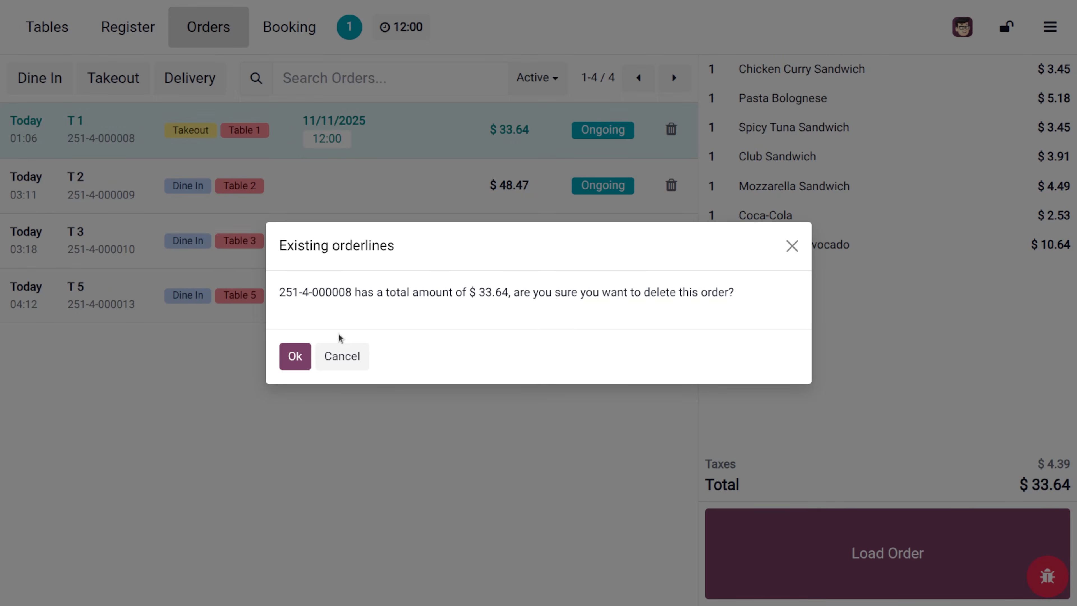
left_click(295, 356)
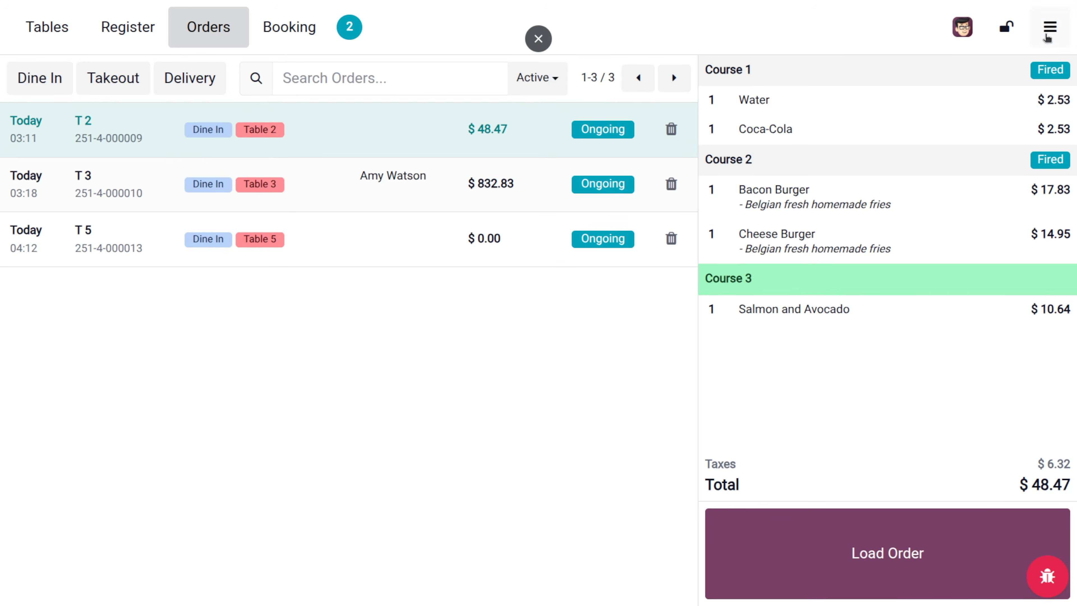
left_click(1050, 26)
left_click(989, 243)
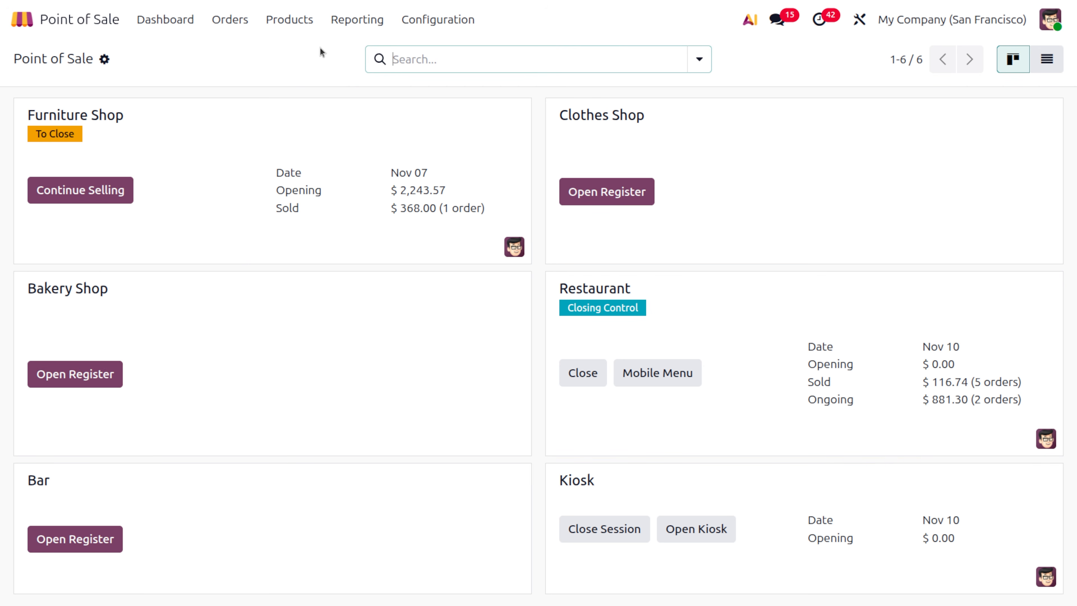
- Print the Session Report for Restaurant/00004 and accept the document layout to download it
left_click(368, 19)
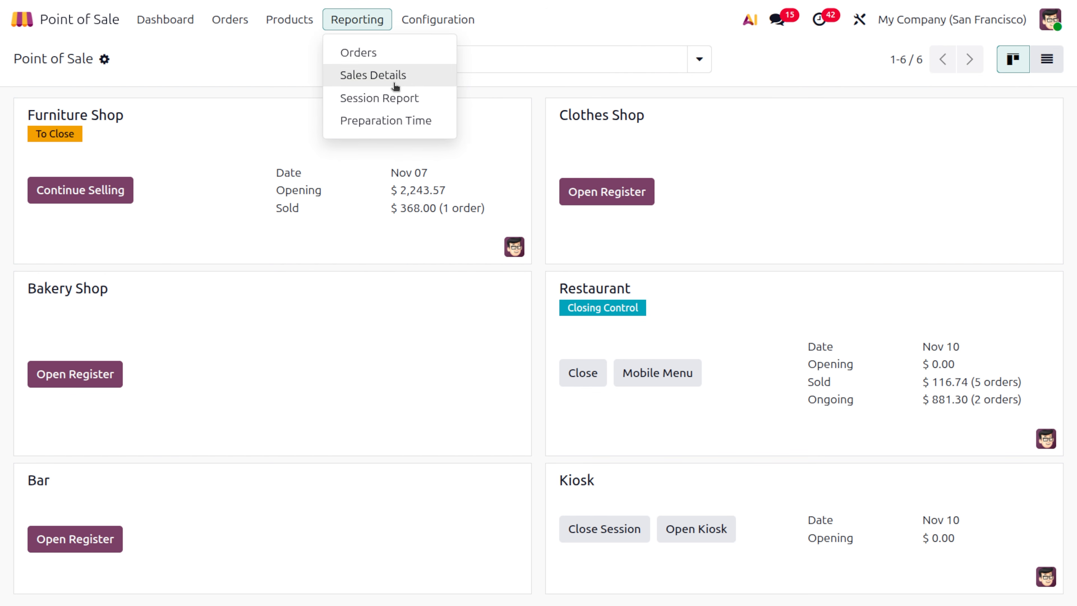
left_click(405, 106)
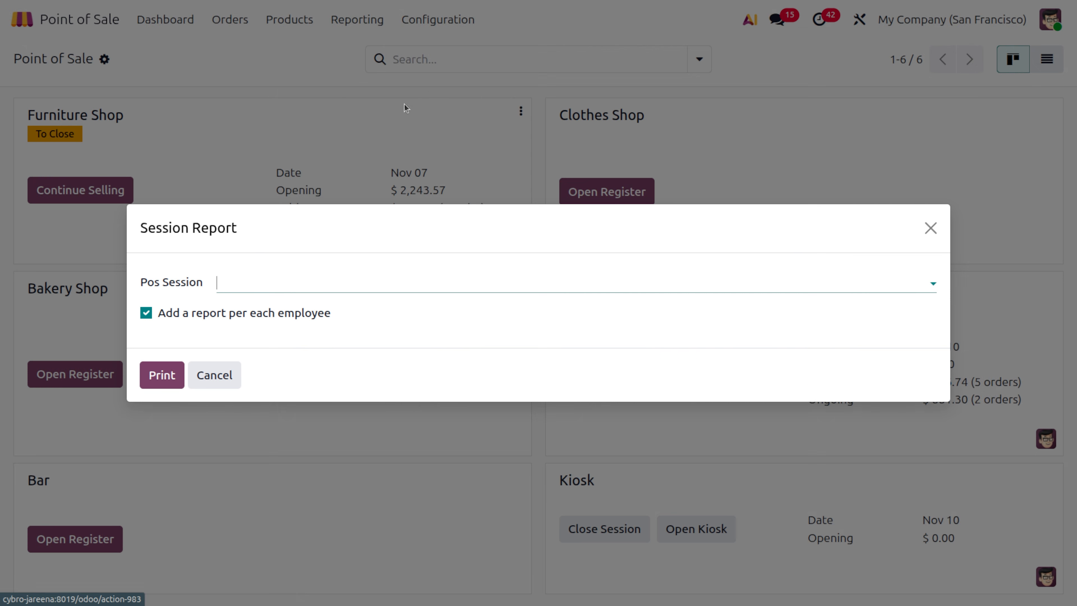
left_click(268, 284)
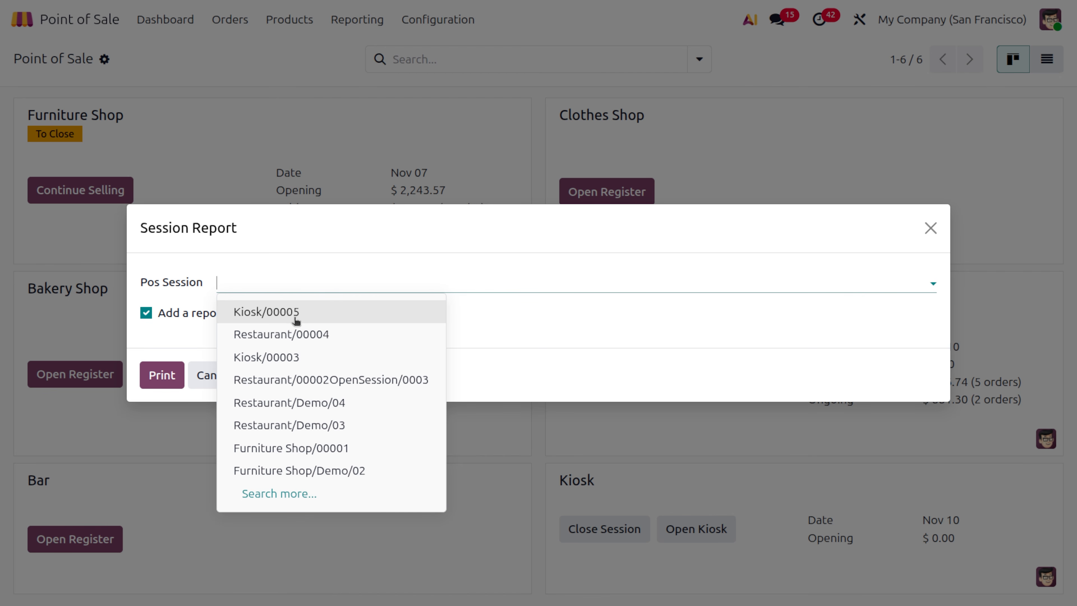
left_click(311, 335)
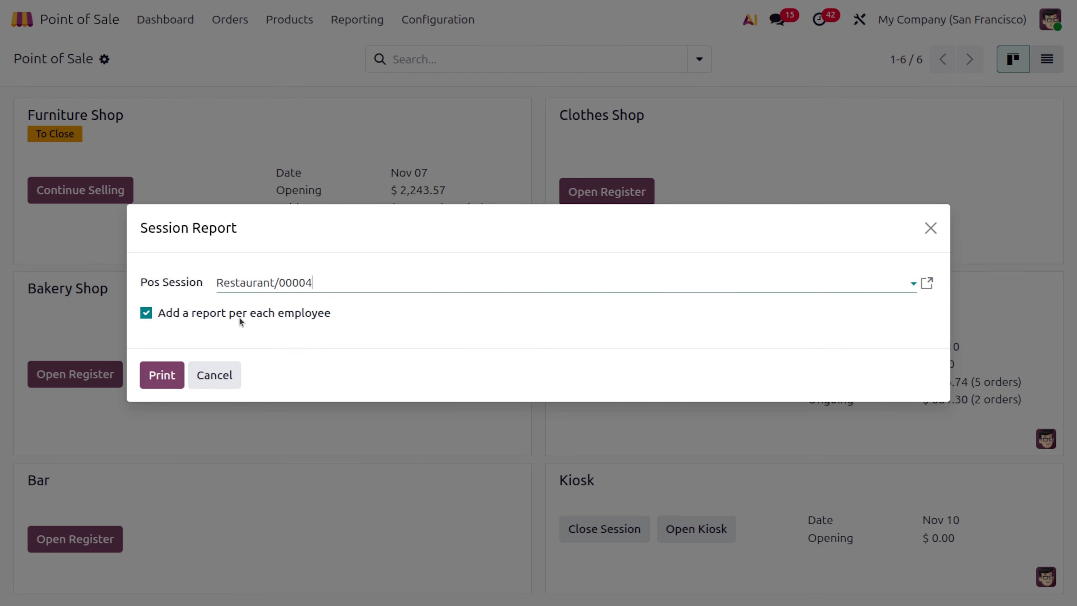
left_click(163, 374)
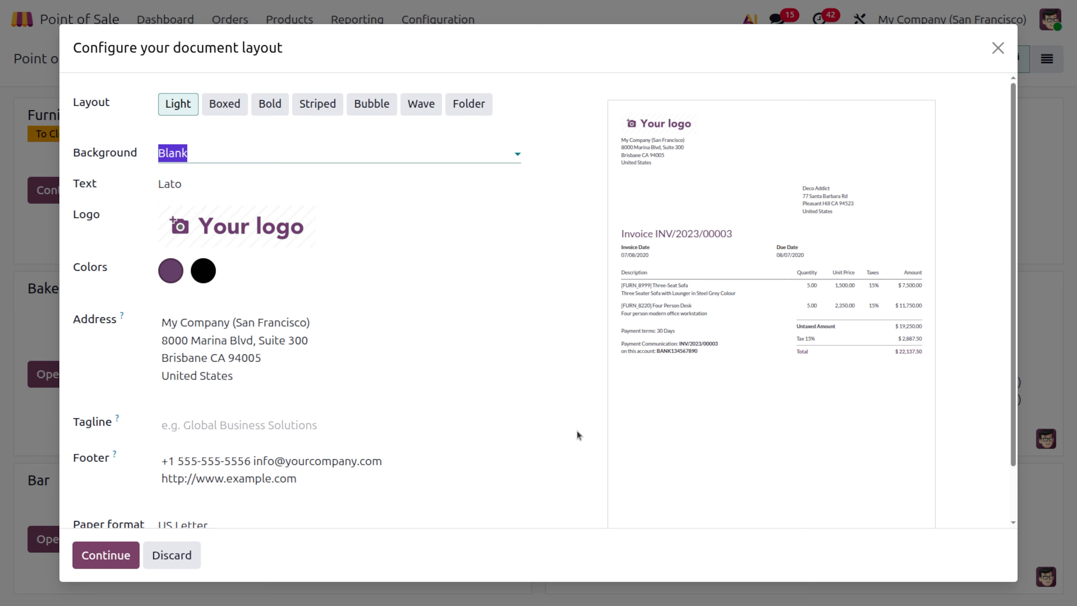
left_click(112, 561)
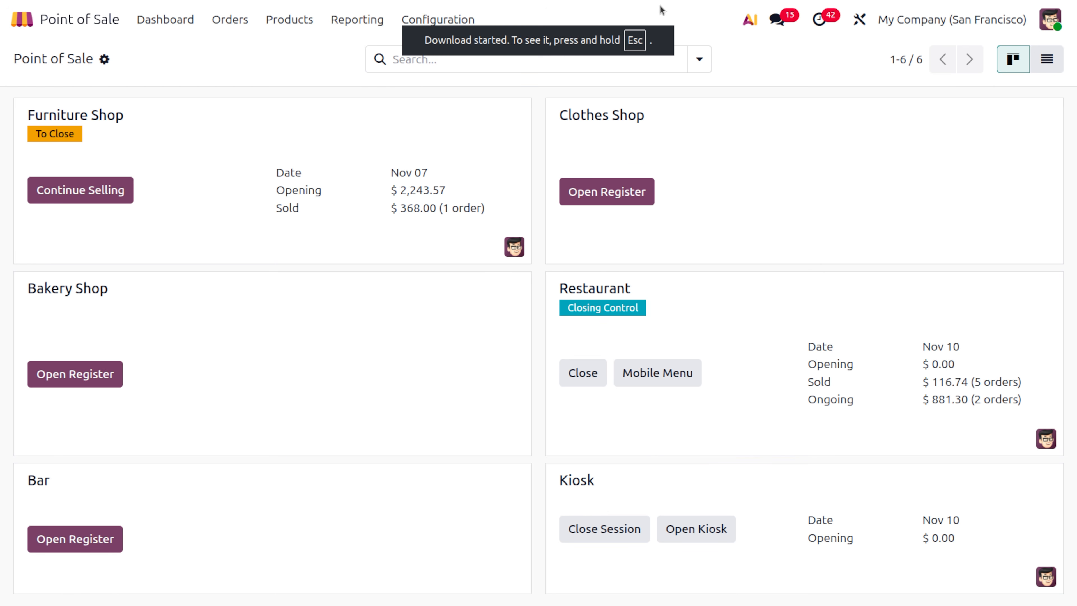
- Open the Preparation Time report and try its measures, ending on Count
left_click(356, 19)
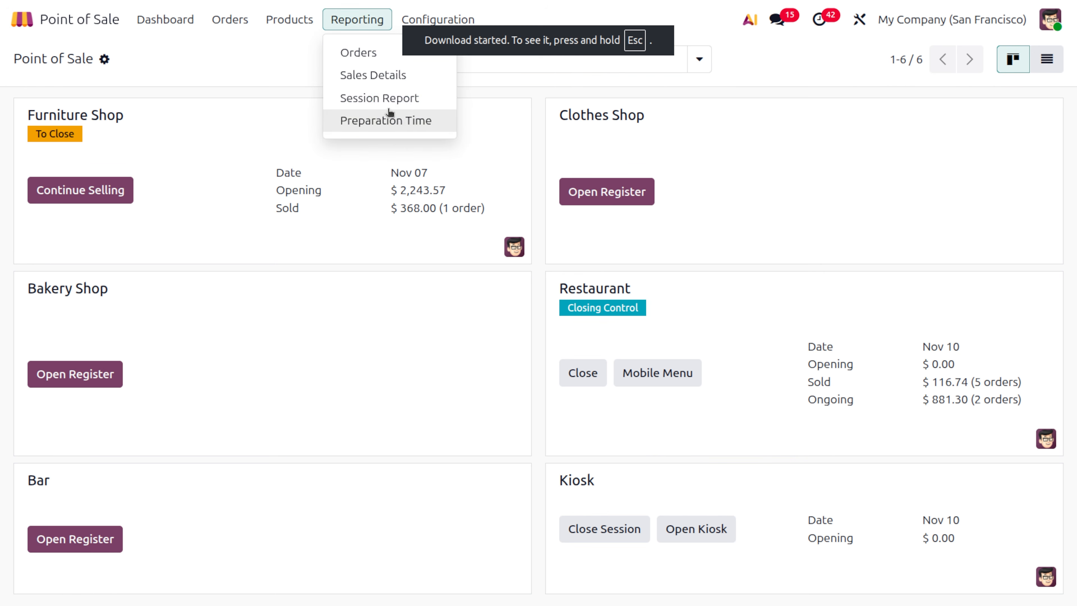
left_click(397, 120)
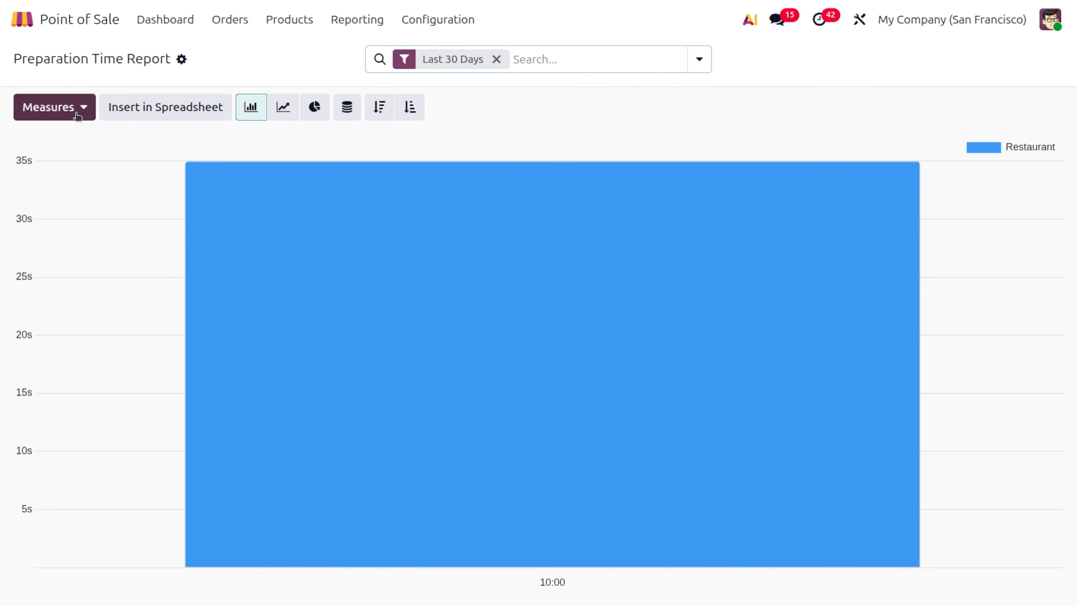
left_click(77, 118)
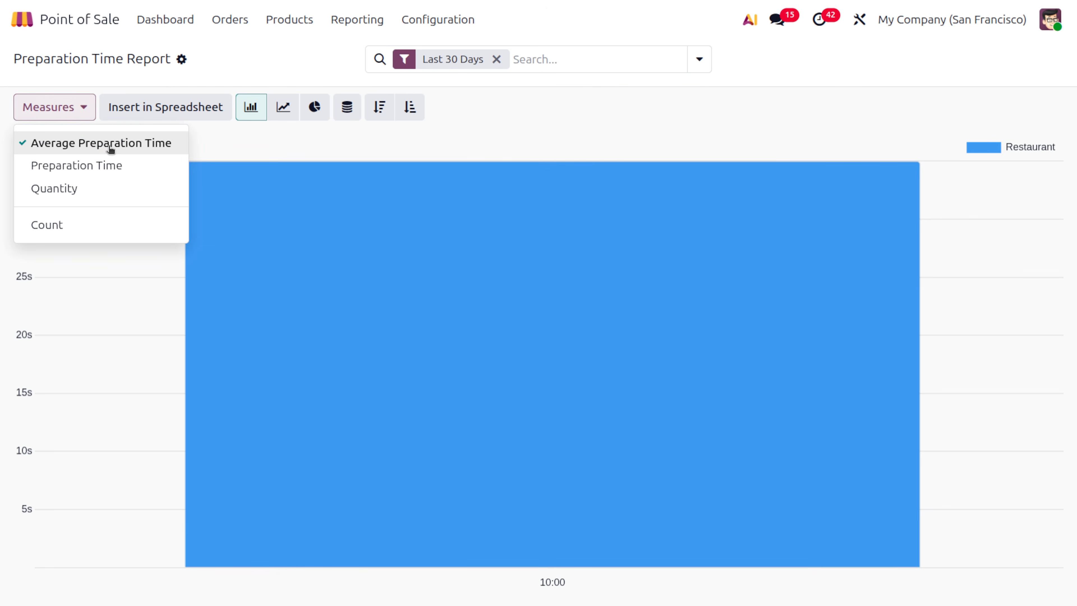
left_click(121, 170)
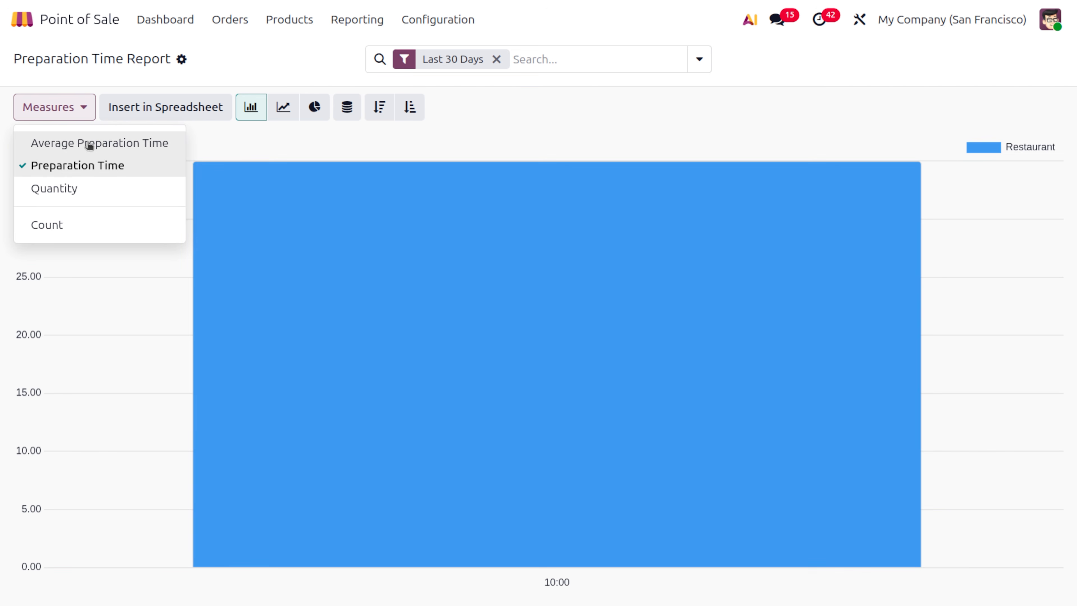
left_click(101, 192)
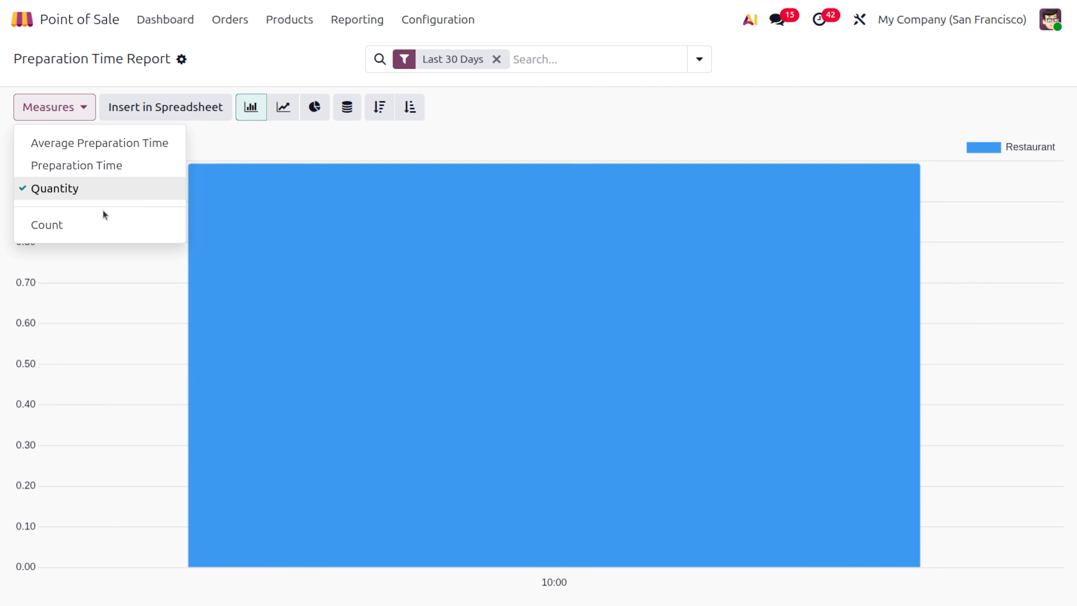
left_click(116, 226)
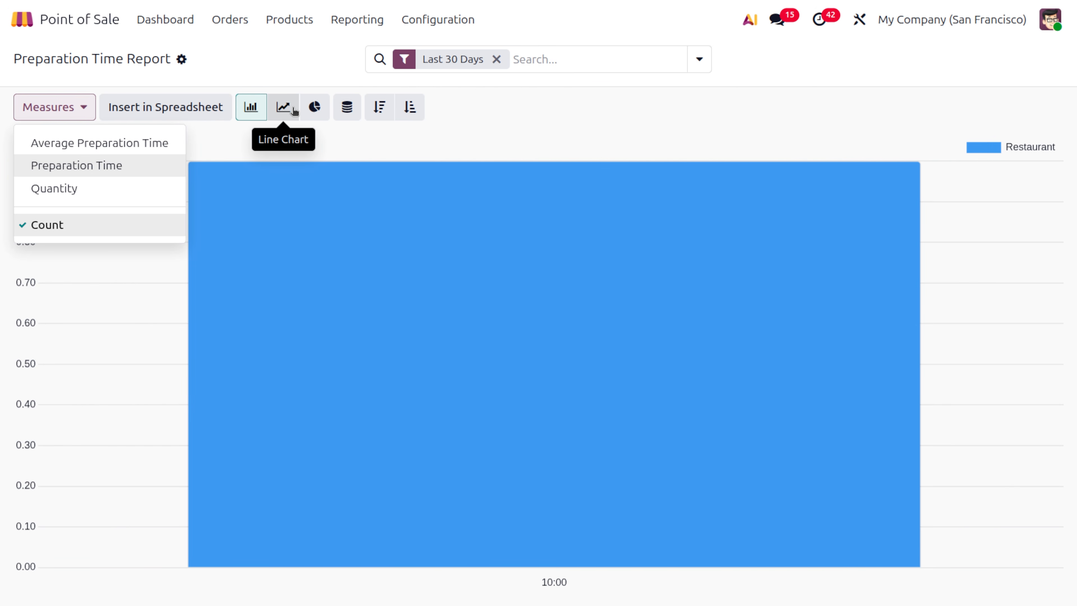
- Try line, pie, stacked and cumulative views, remove Last 30 Days, and settle on a bar chart
left_click(292, 111)
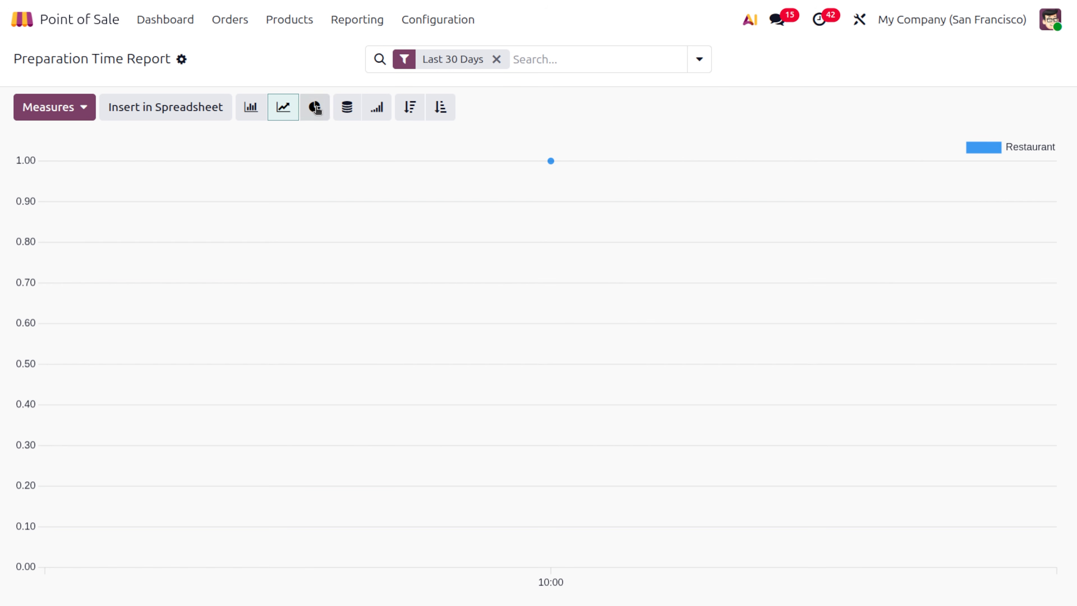
left_click(252, 108)
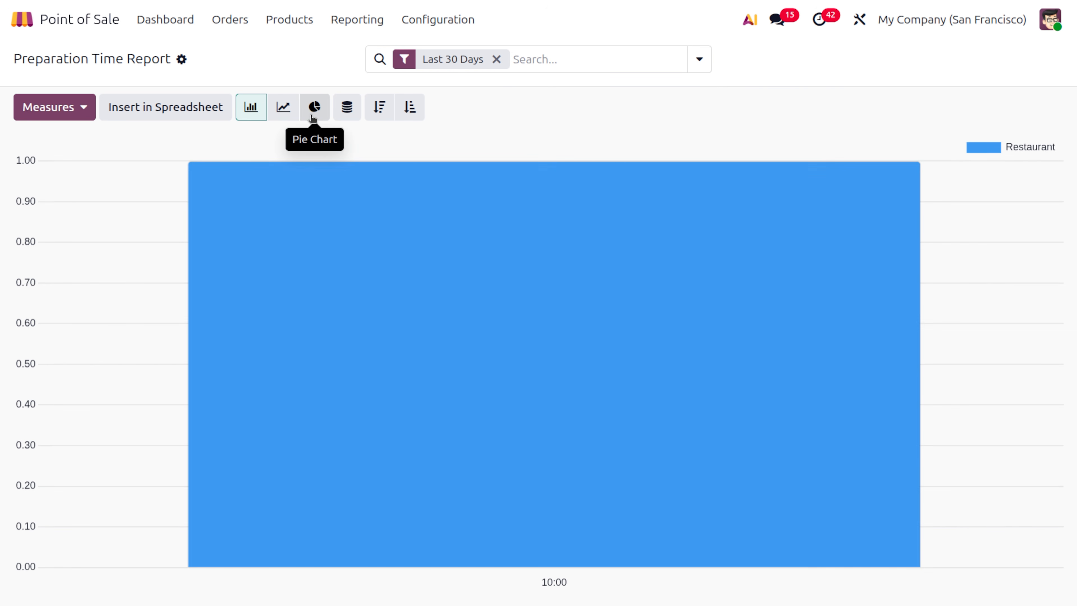
left_click(313, 116)
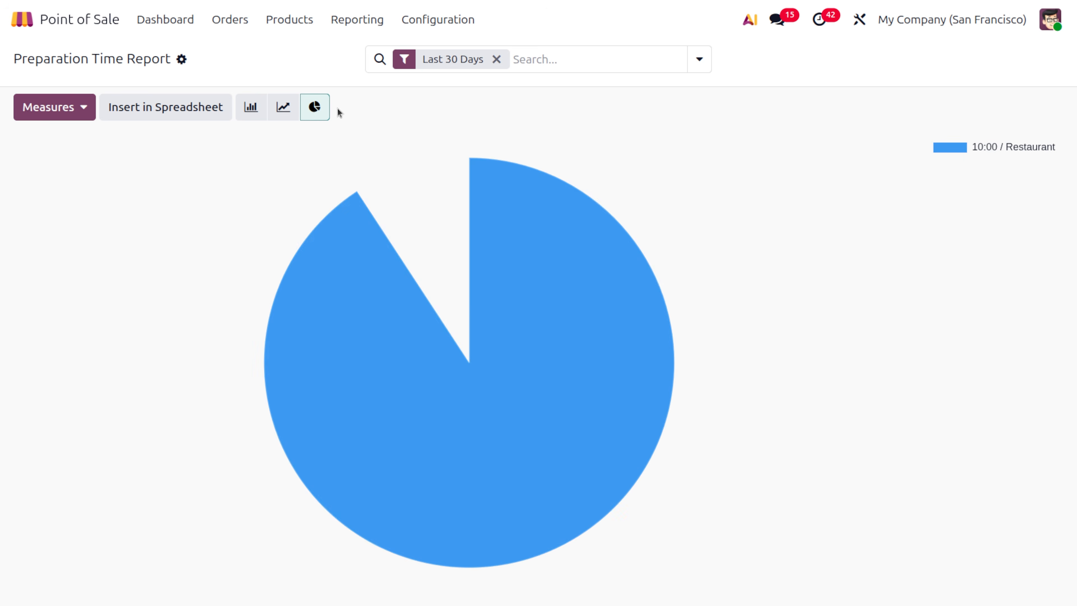
left_click(282, 113)
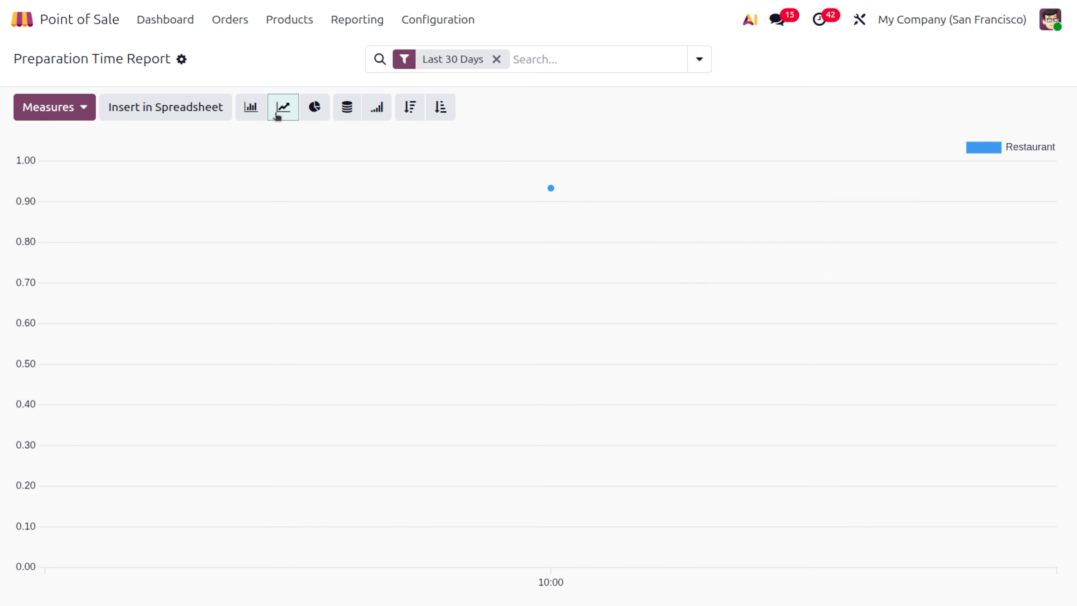
left_click(347, 115)
left_click(378, 113)
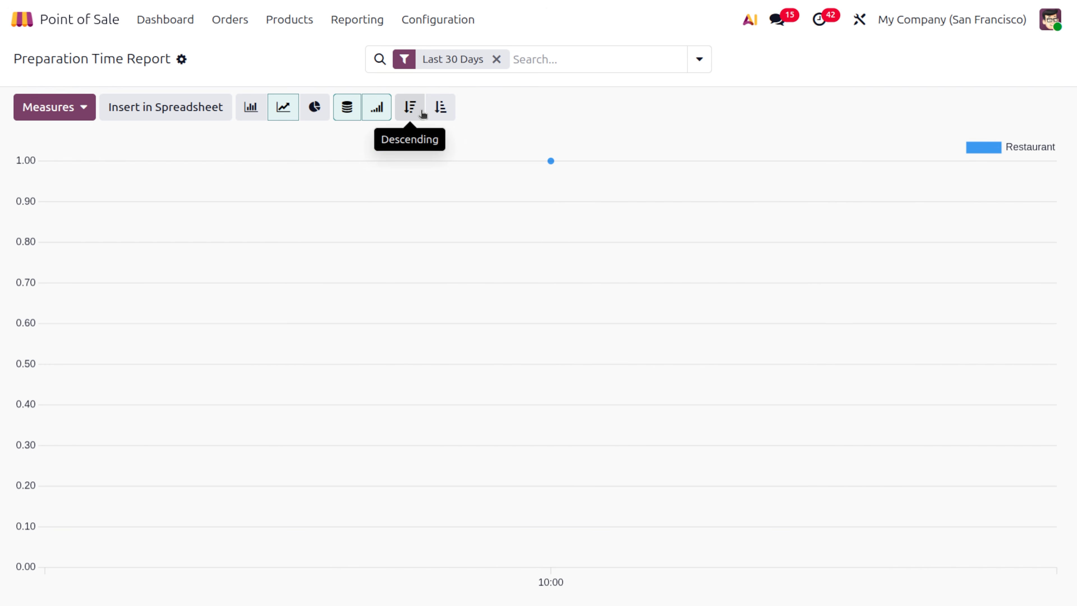
left_click(497, 61)
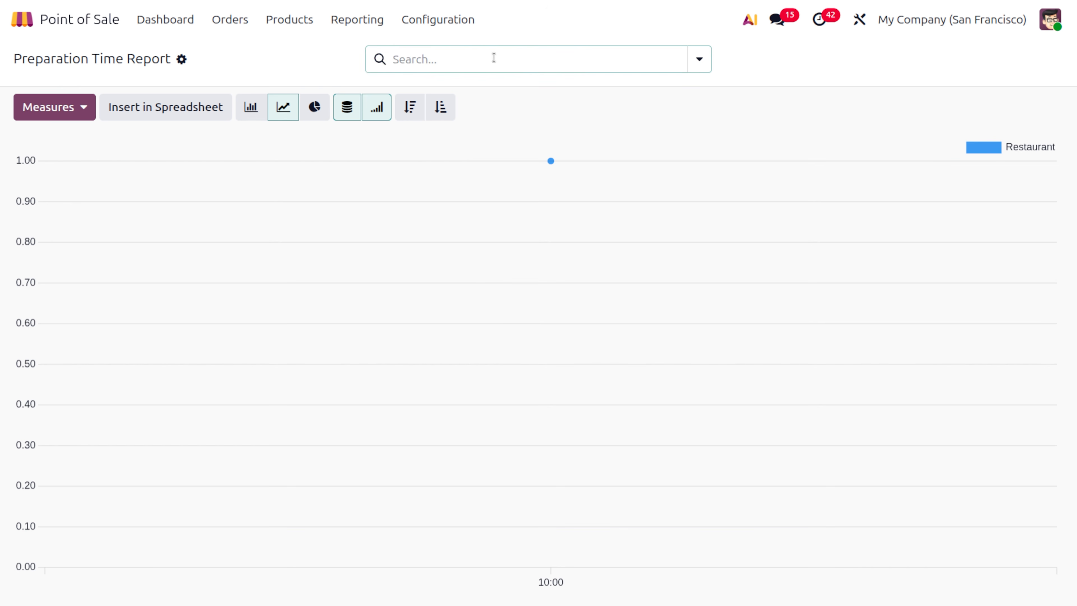
left_click(249, 109)
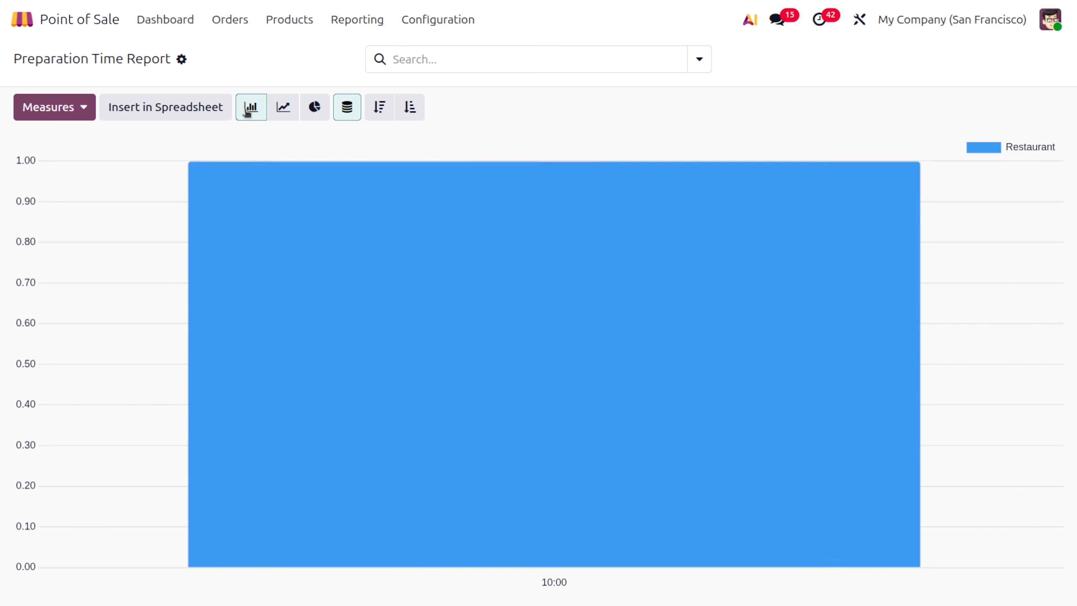